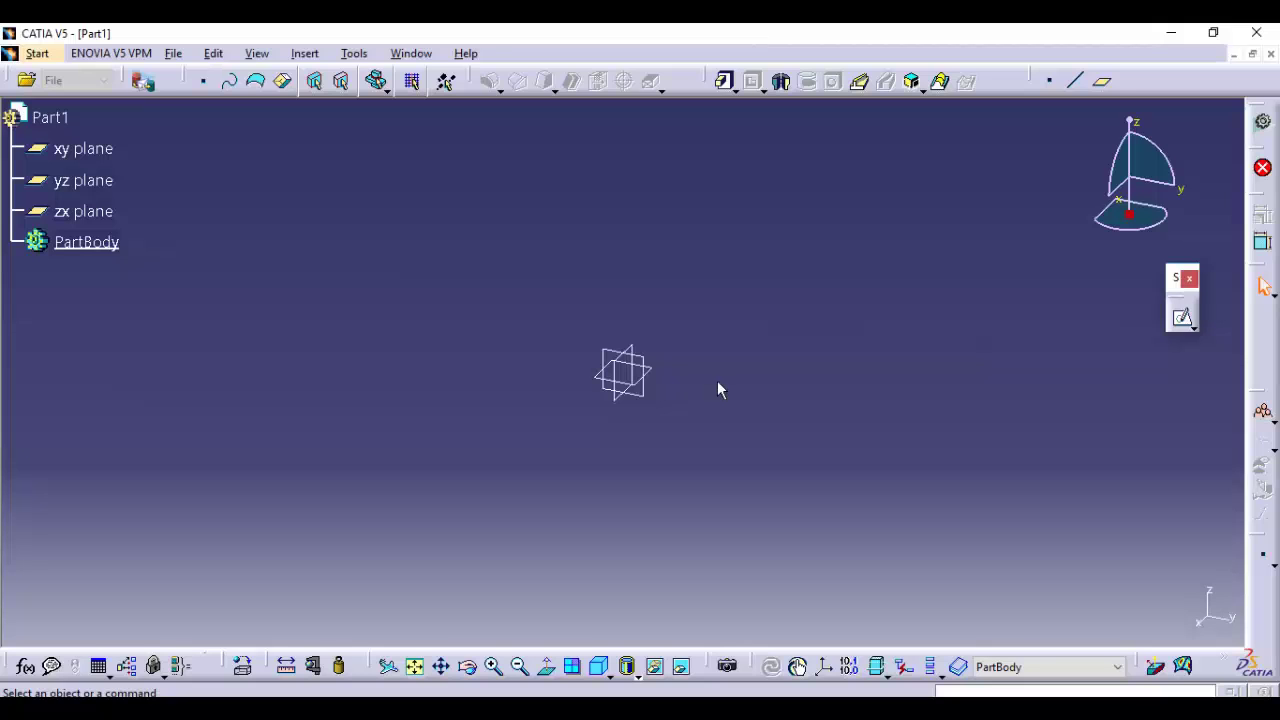
# Start a pad and create a new profile sketch on the yz plane
pyautogui.click(724, 80)
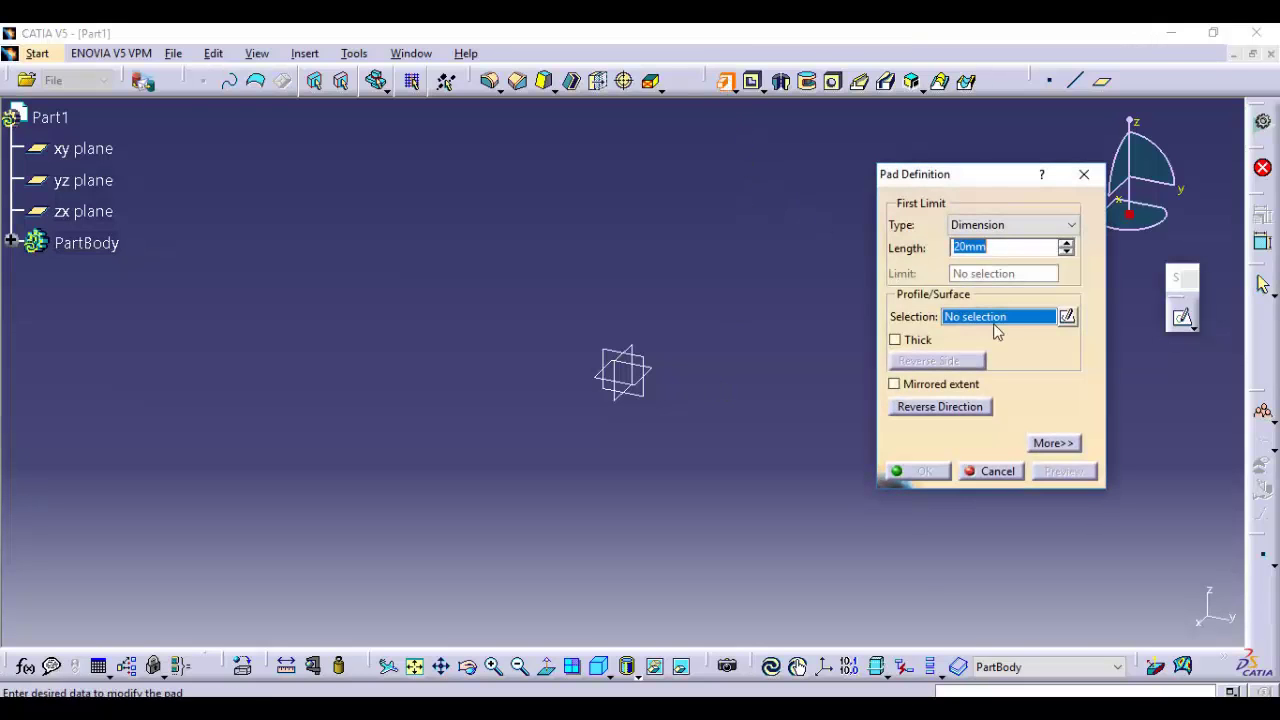
pyautogui.click(1068, 316)
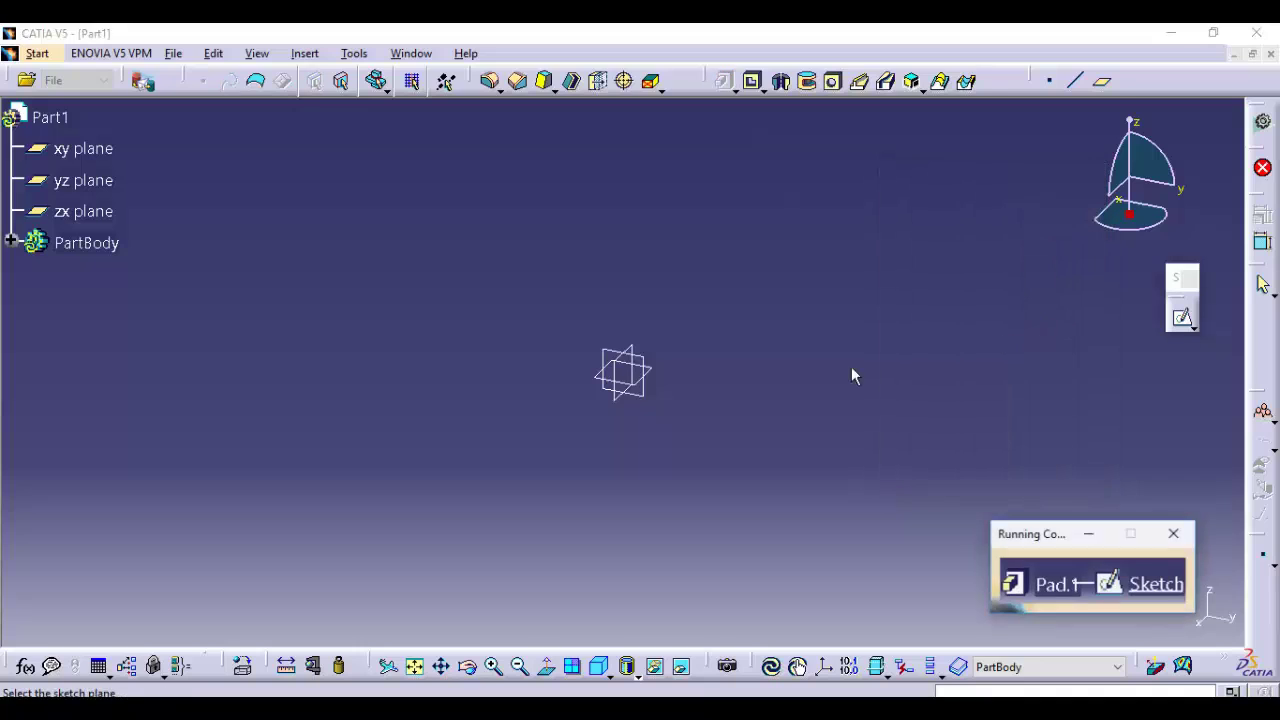
pyautogui.click(650, 402)
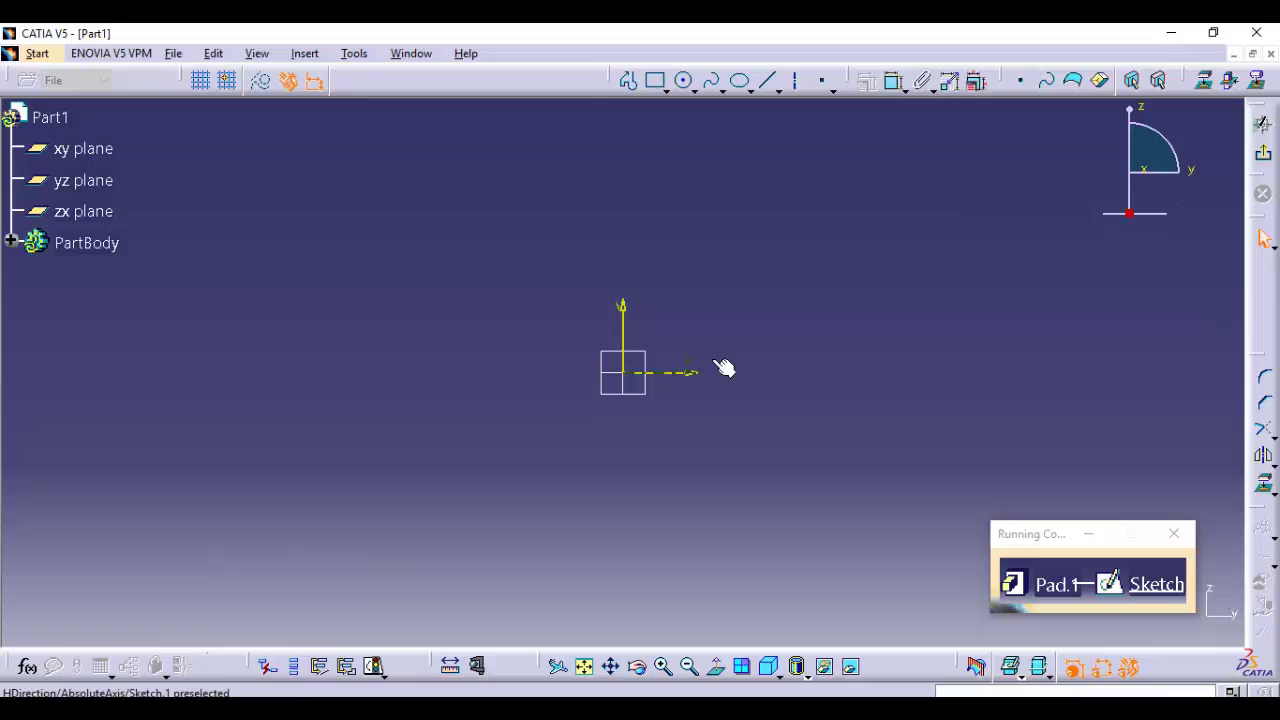
pyautogui.moveTo(738, 349); pyautogui.dragTo(586, 449, button='middle')
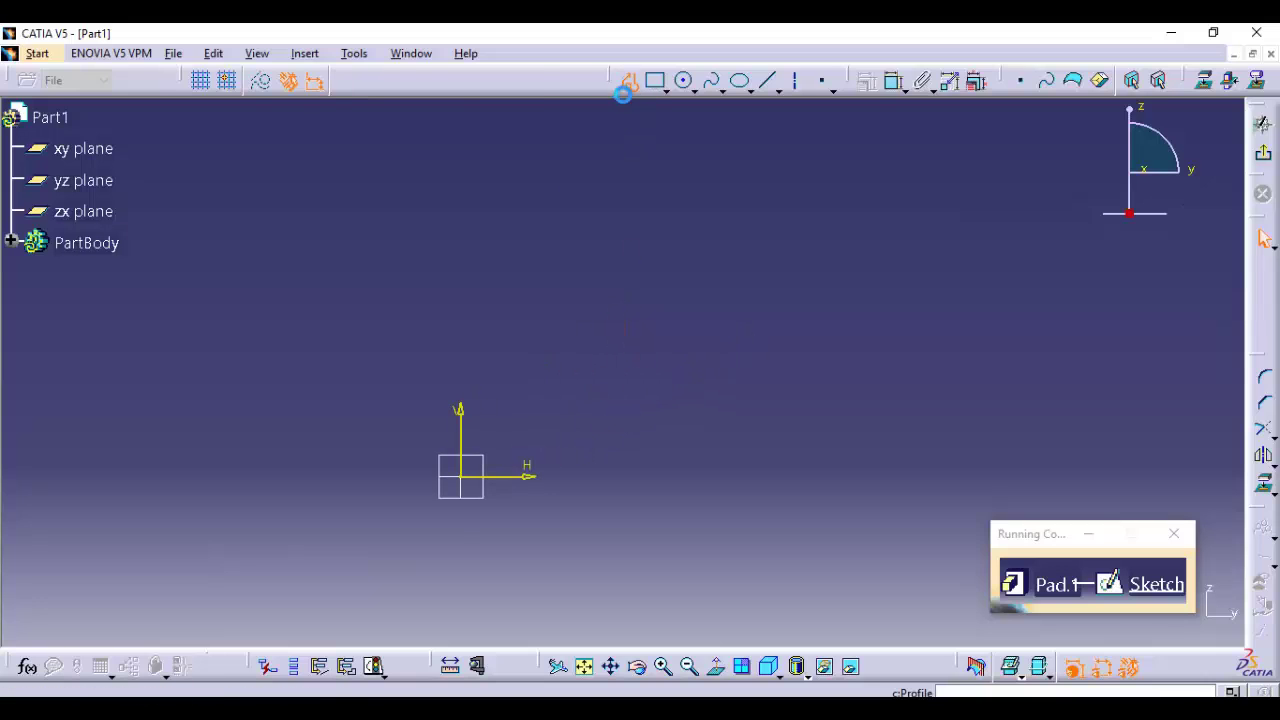
# Draw a closed six-line L-shaped profile that starts and ends at the origin
pyautogui.click(628, 80)
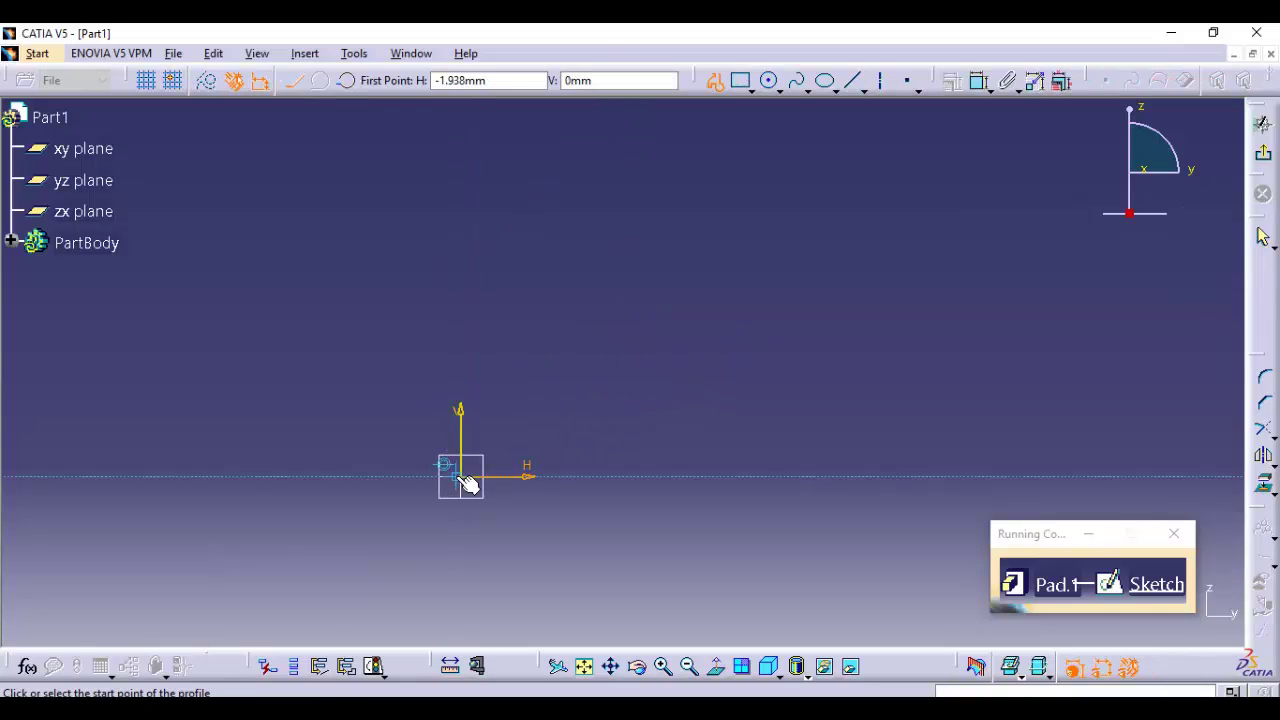
pyautogui.click(460, 476)
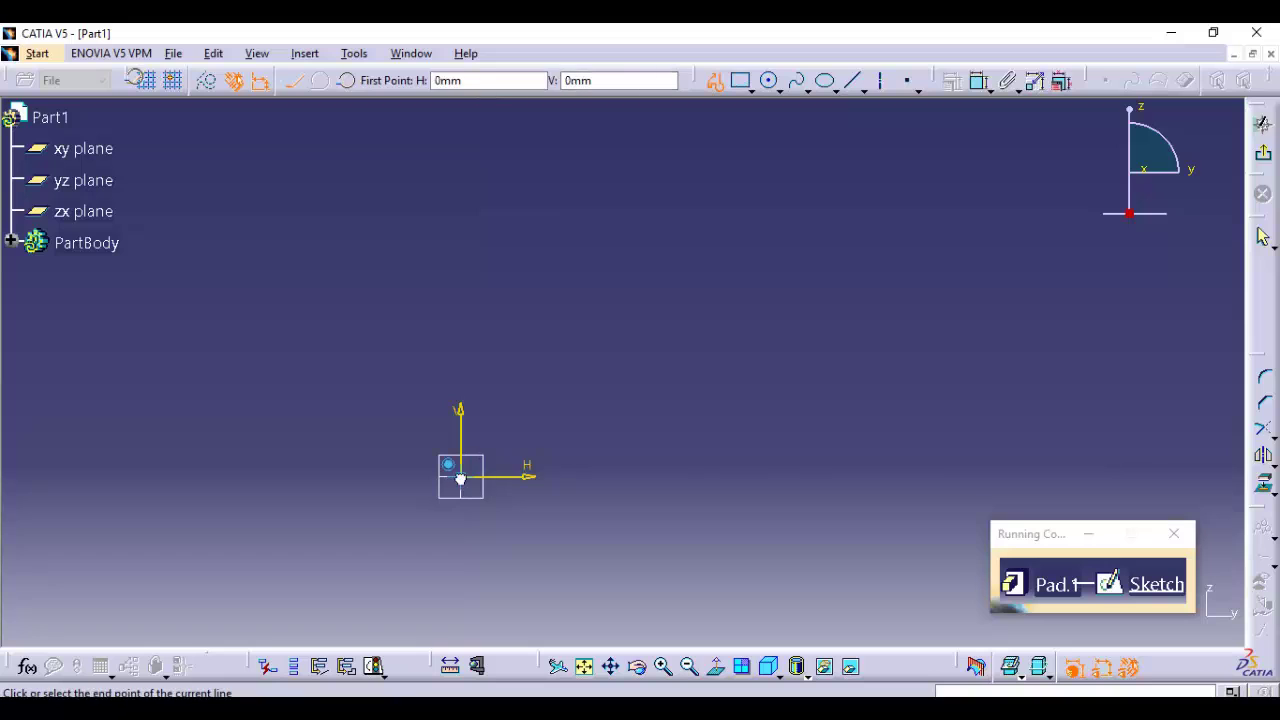
pyautogui.click(460, 171)
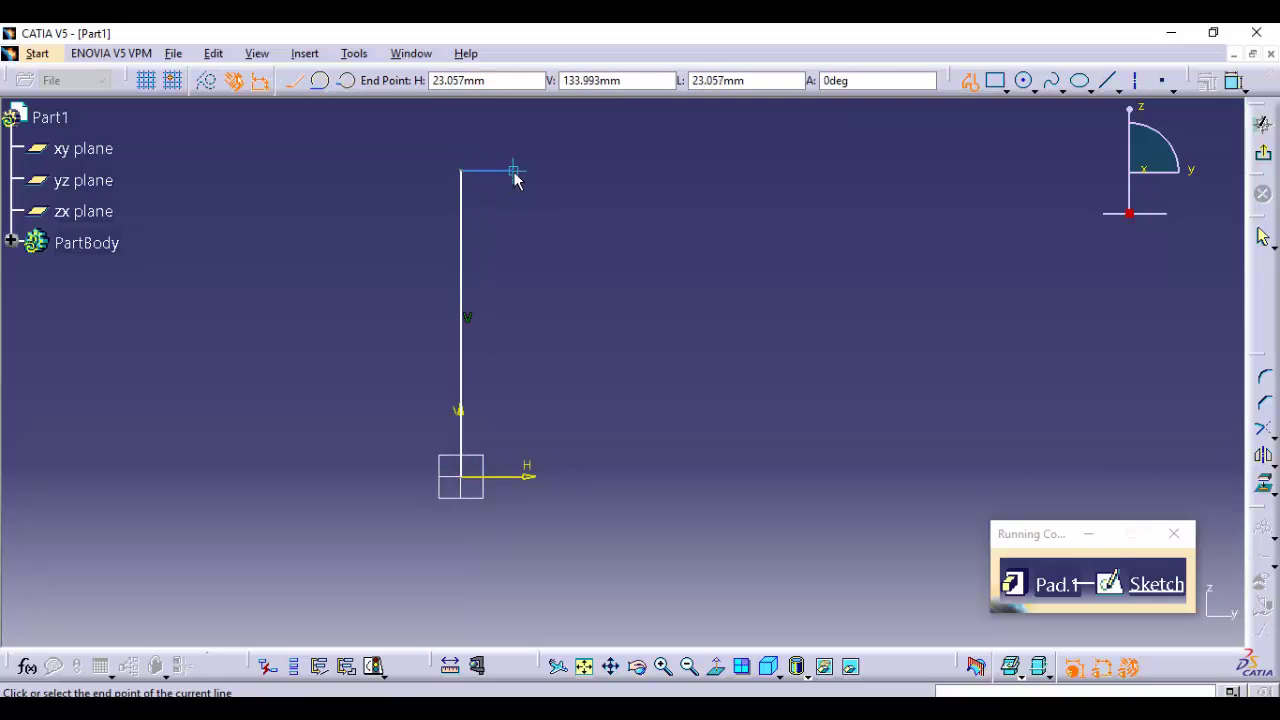
pyautogui.click(513, 171)
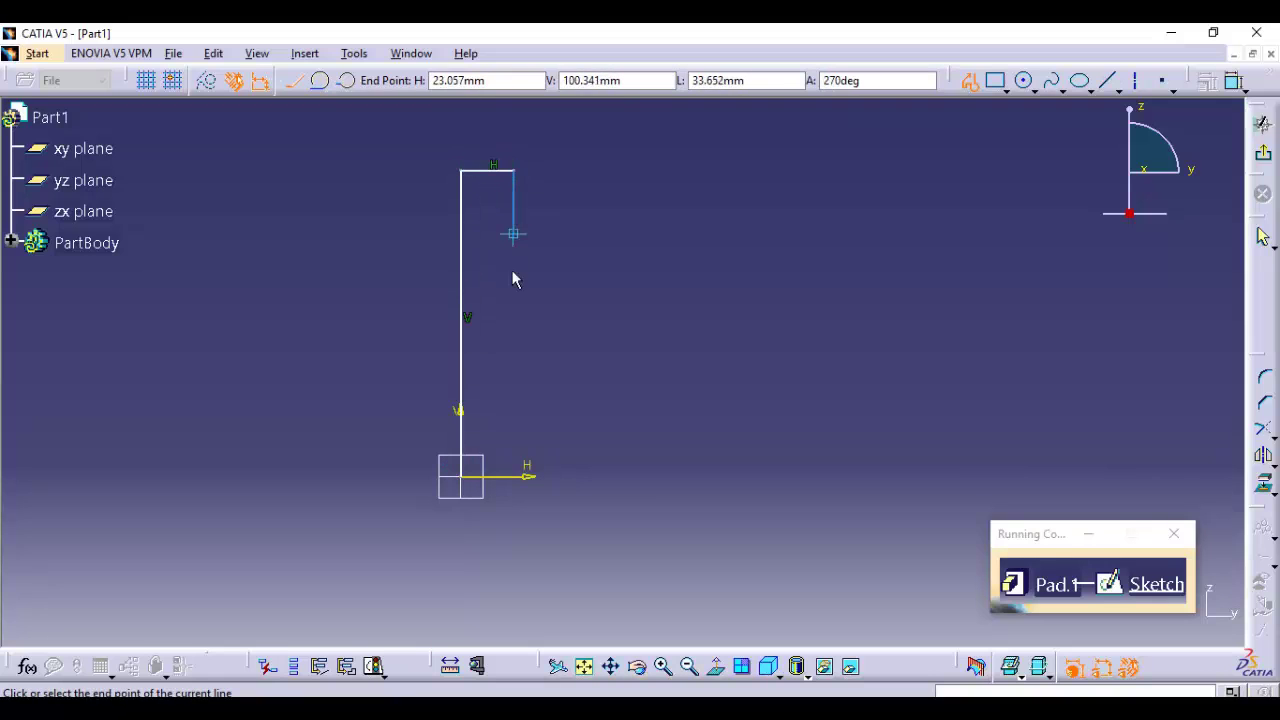
pyautogui.click(513, 419)
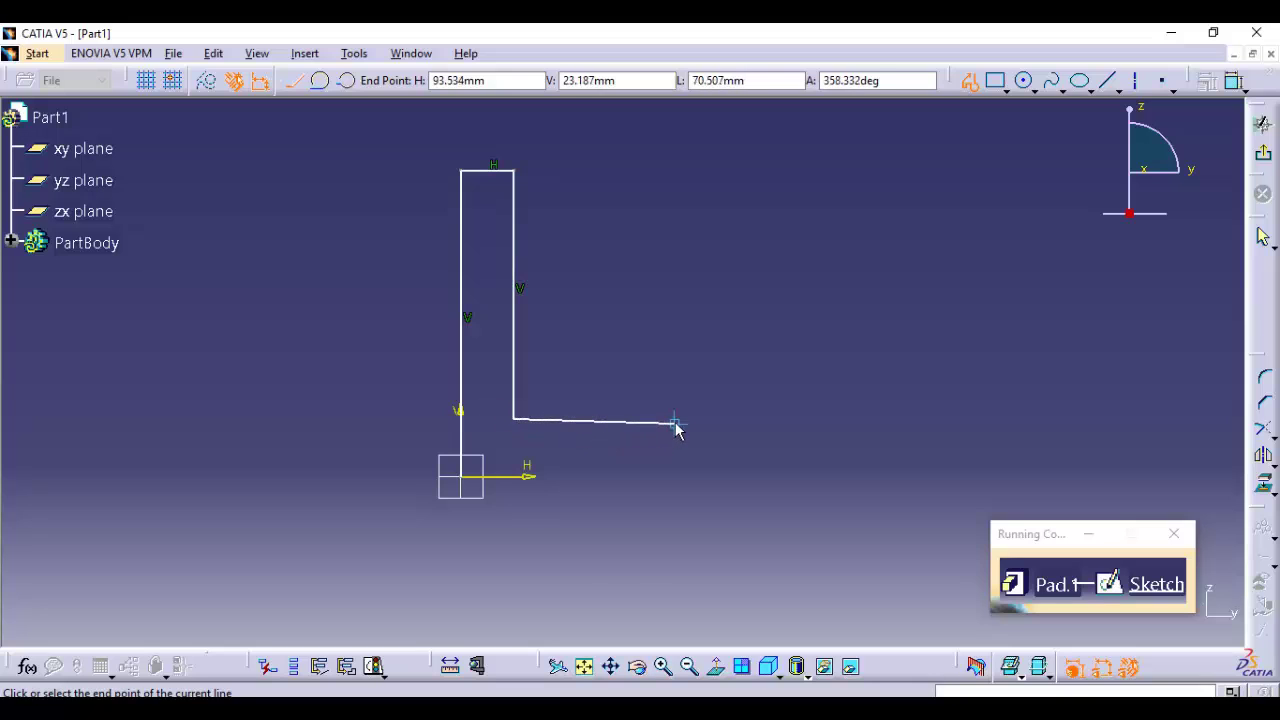
pyautogui.click(675, 419)
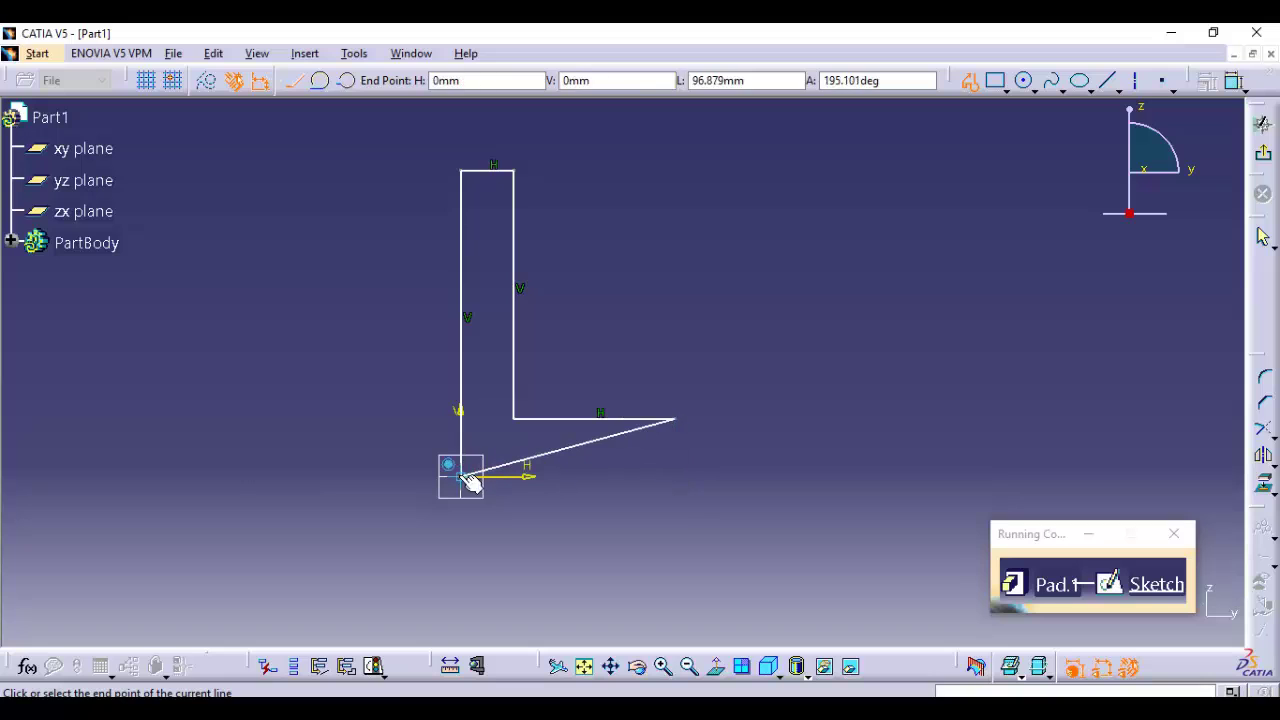
pyautogui.click(675, 477)
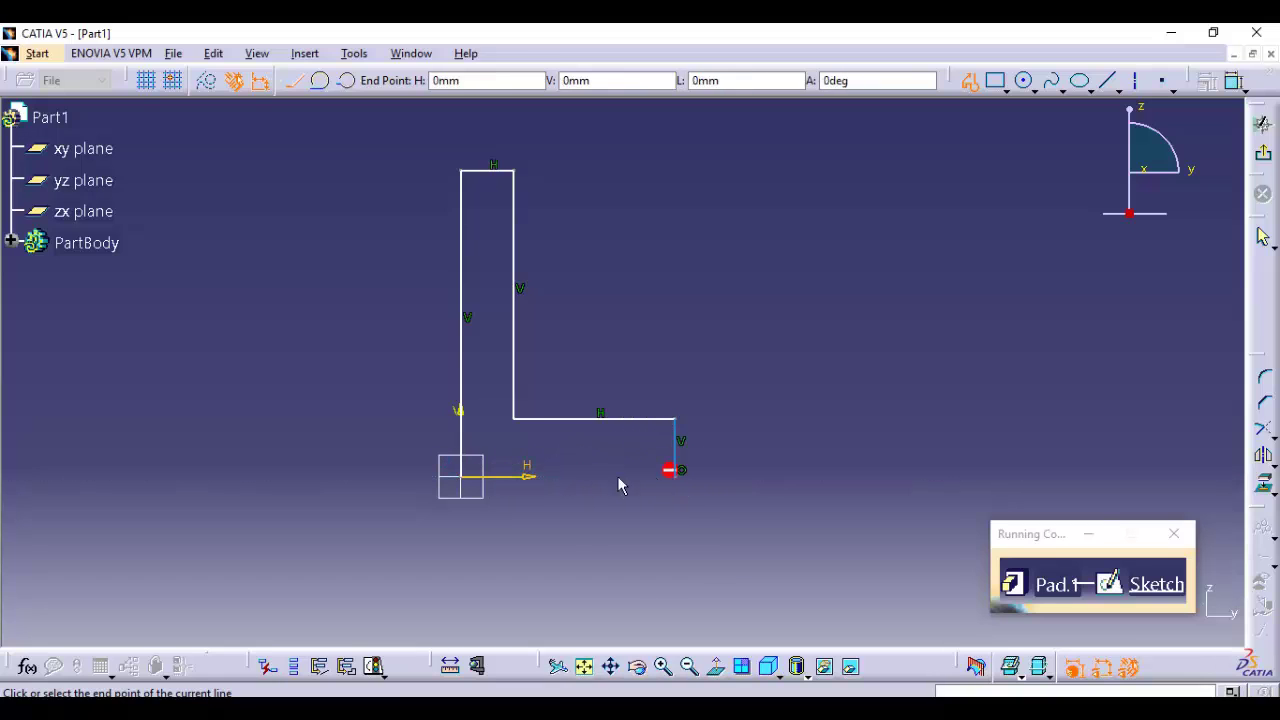
pyautogui.click(462, 476)
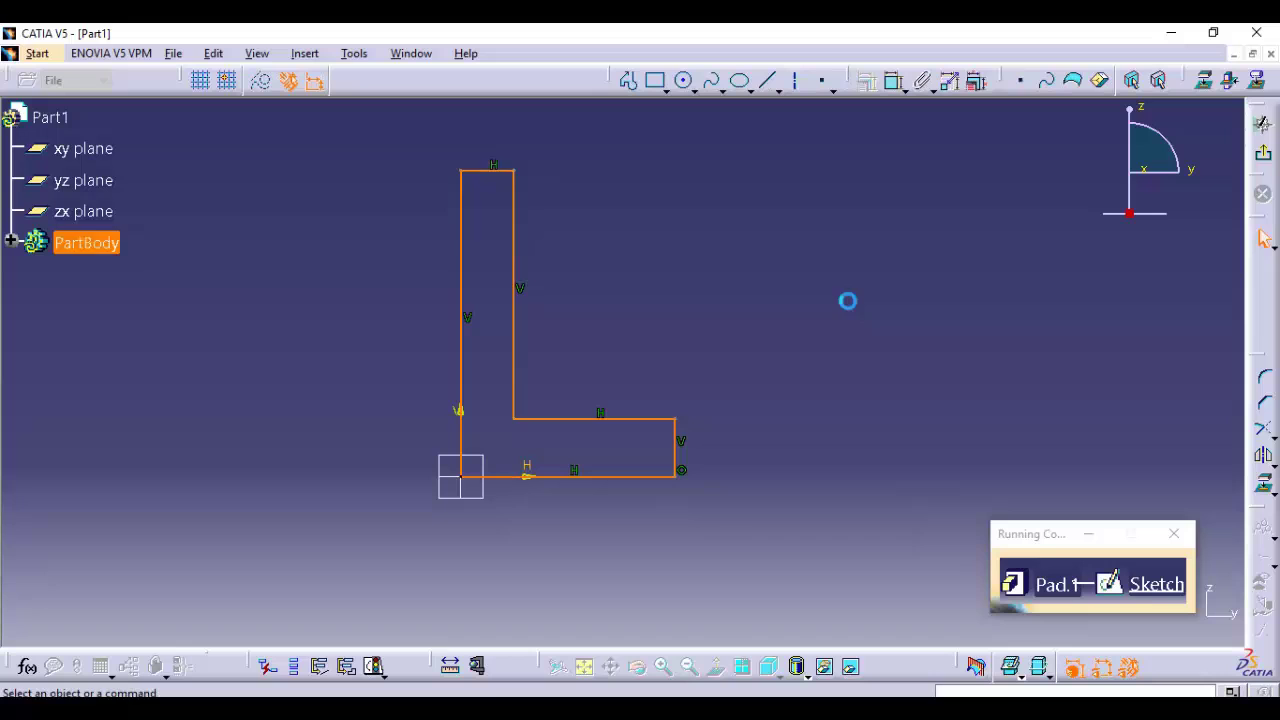
# Pad the L profile to 142mm with Mirrored extent and view the bracket at an angle
pyautogui.click(1262, 153)
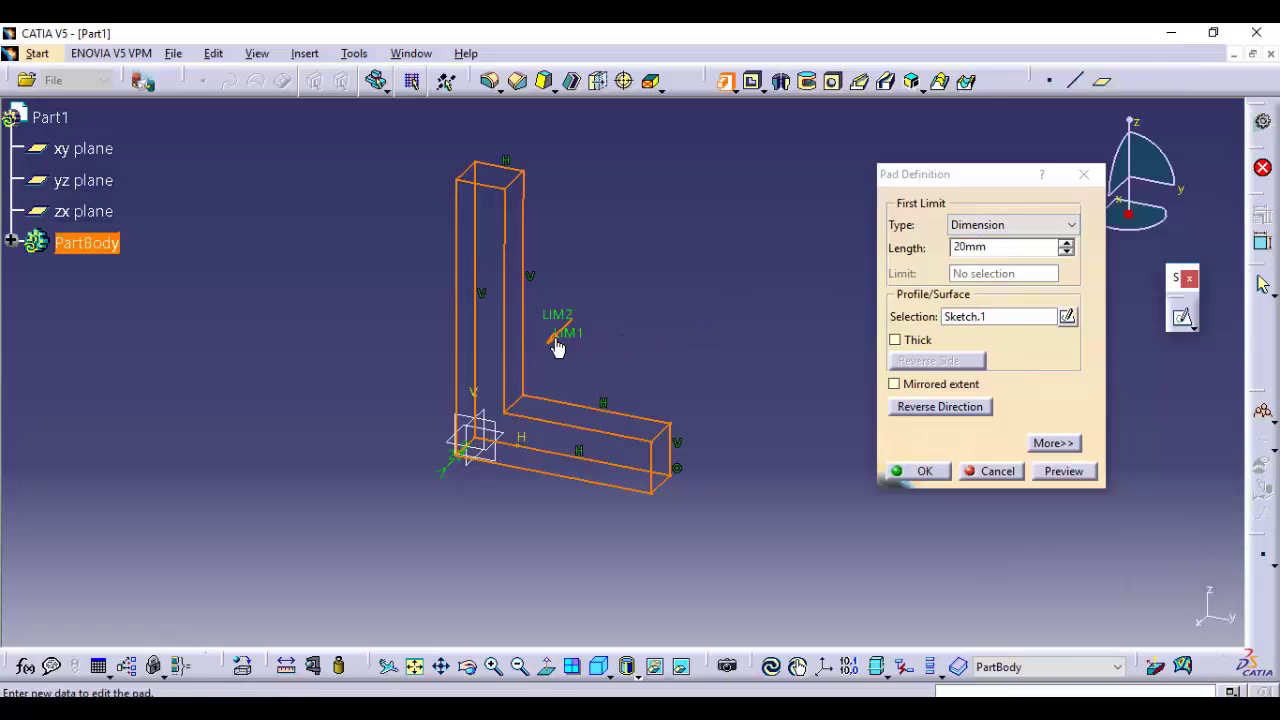
pyautogui.moveTo(567, 340); pyautogui.dragTo(432, 420)
pyautogui.click(928, 390)
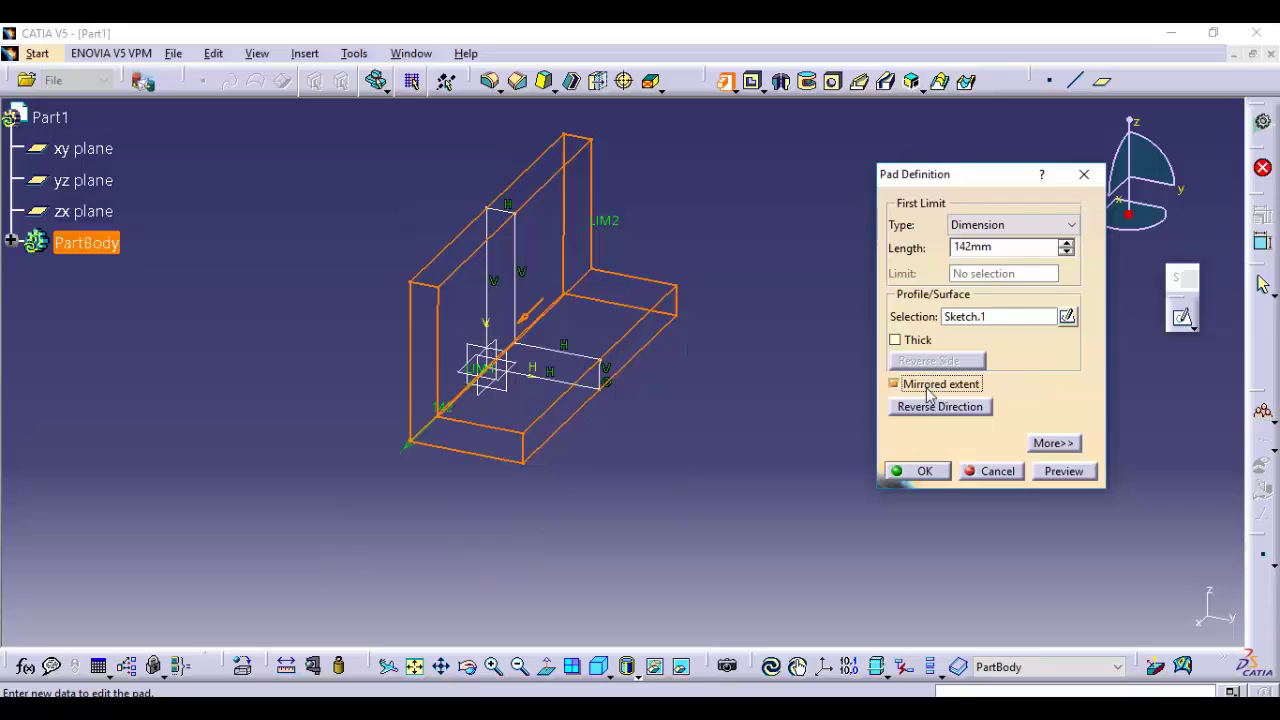
pyautogui.click(925, 471)
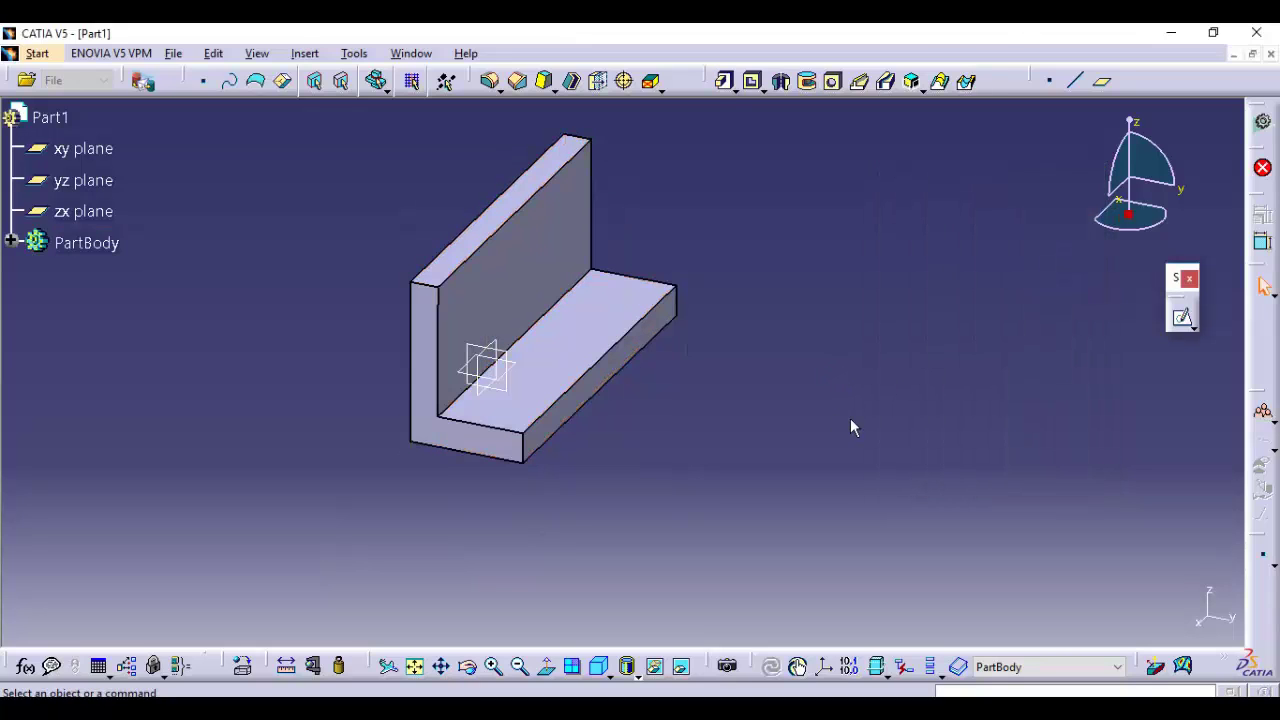
pyautogui.moveTo(761, 394); pyautogui.dragTo(689, 357, button='middle')
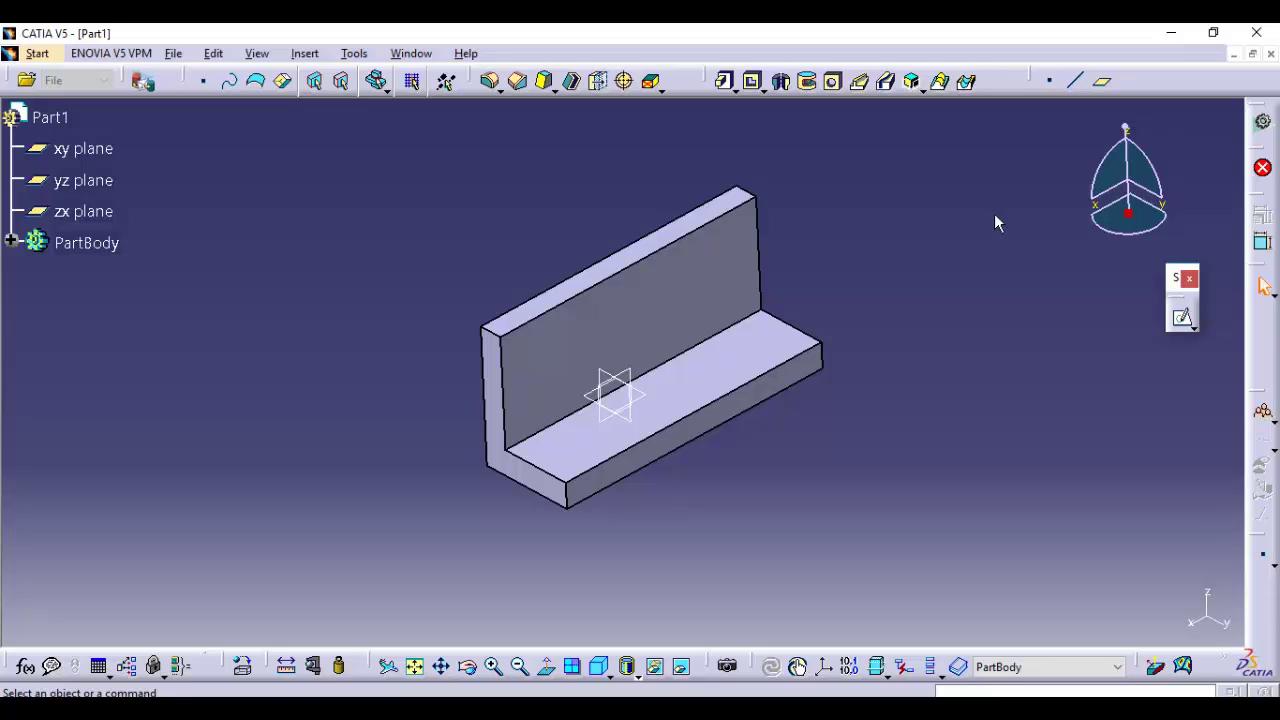
# Cancel the stiffener attempt and sketch one diagonal line across the inner corner on the yz plane
pyautogui.click(914, 82)
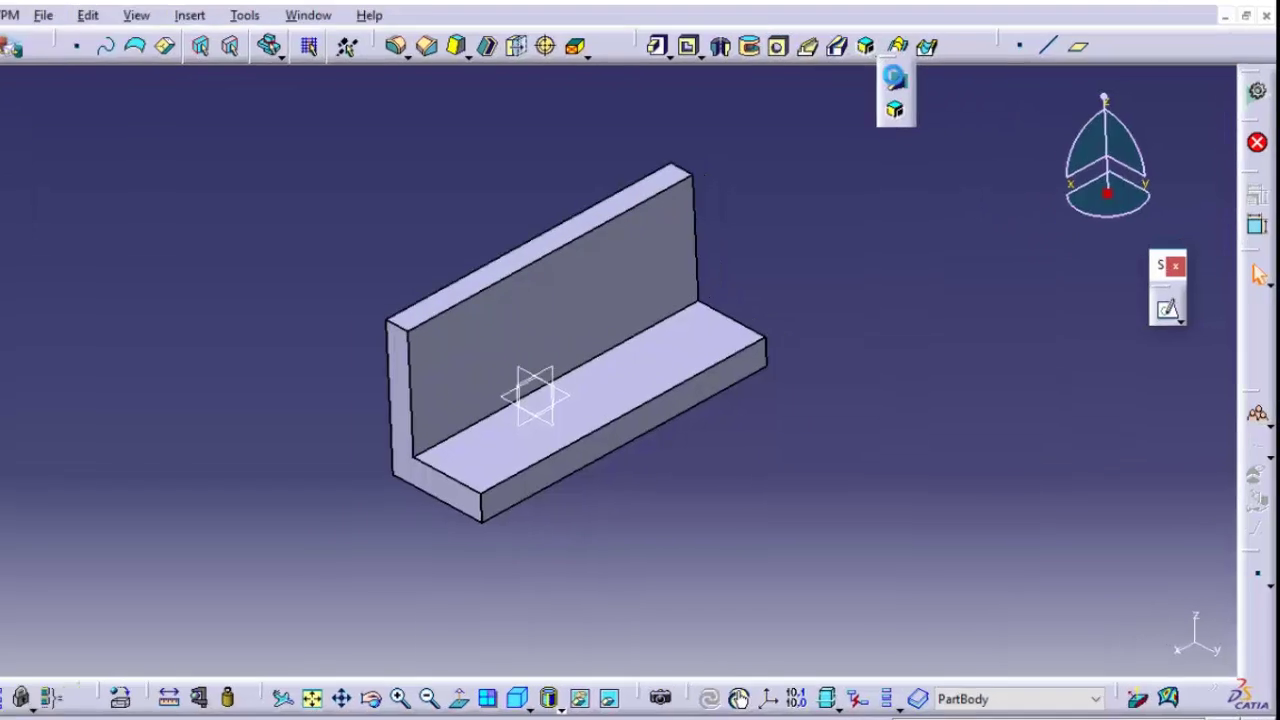
pyautogui.click(895, 77)
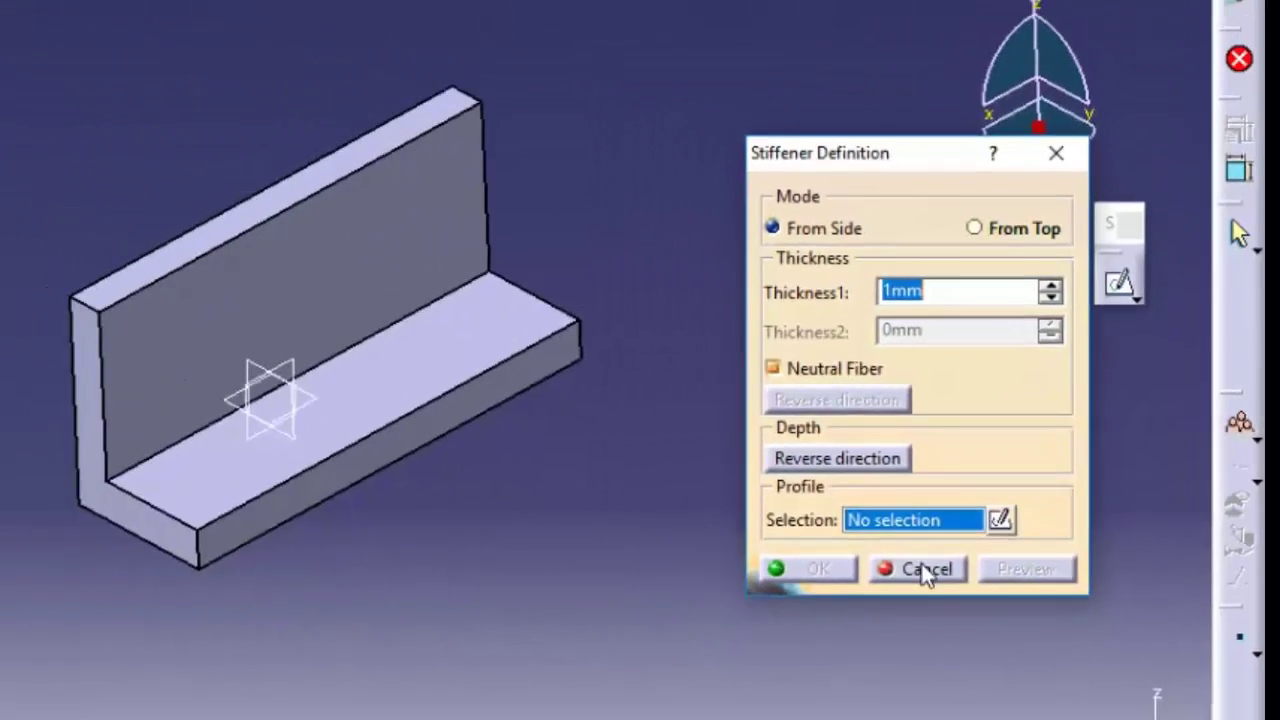
pyautogui.click(750, 648)
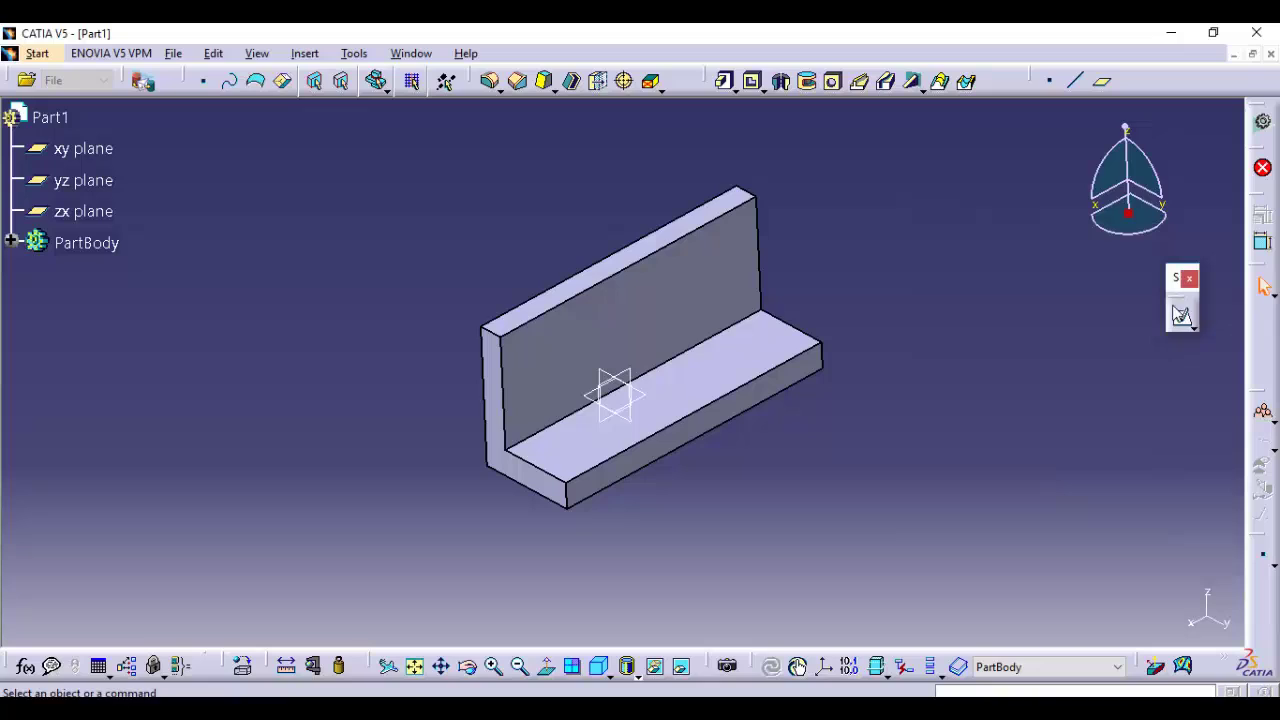
pyautogui.click(1190, 324)
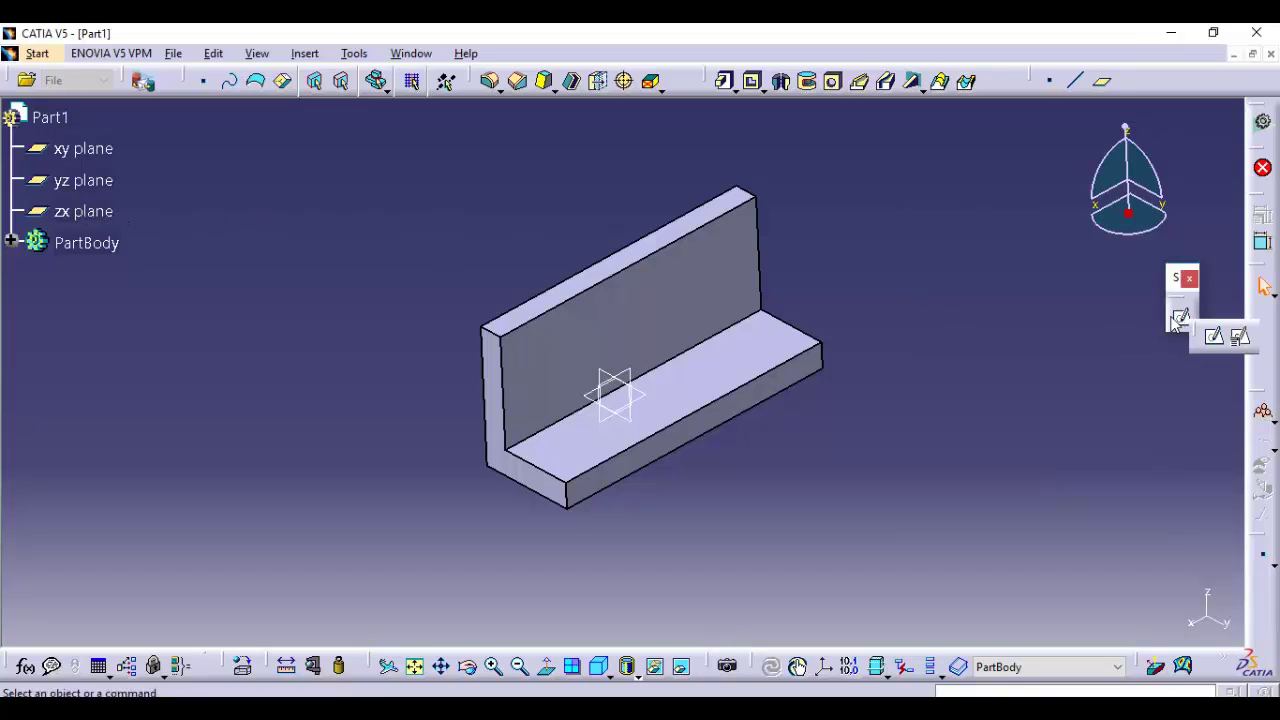
pyautogui.click(1215, 338)
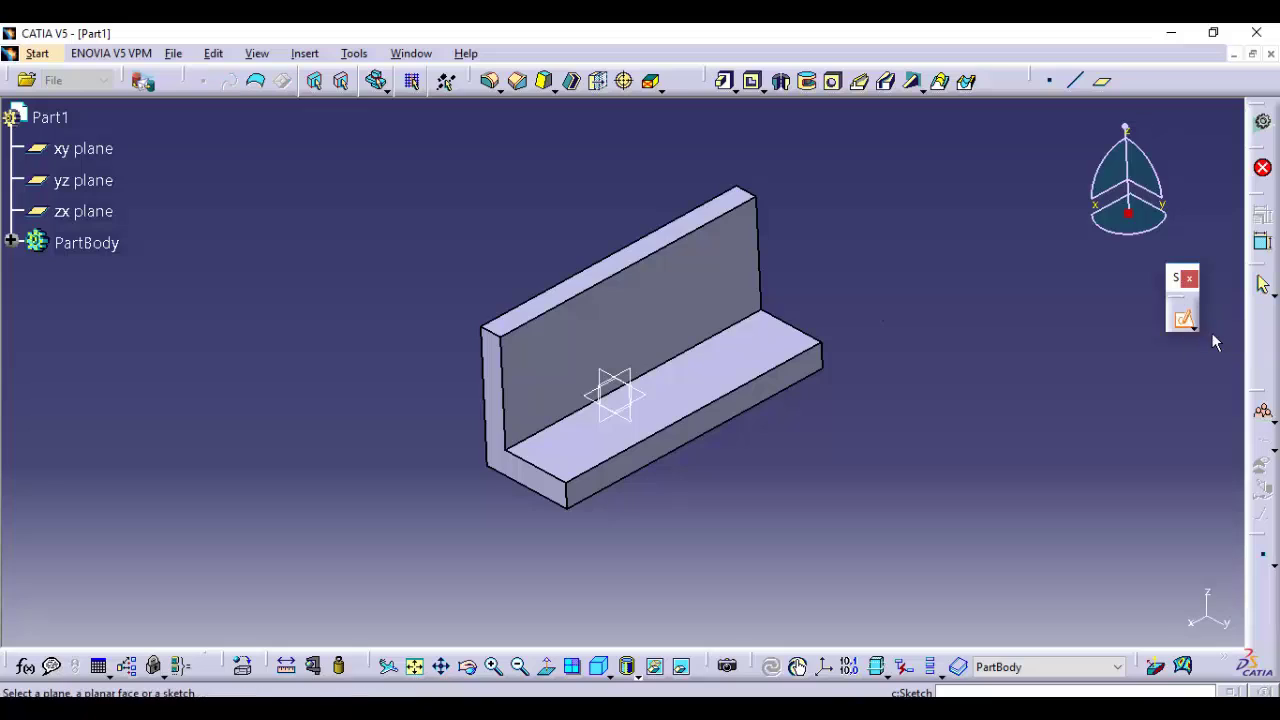
pyautogui.click(105, 186)
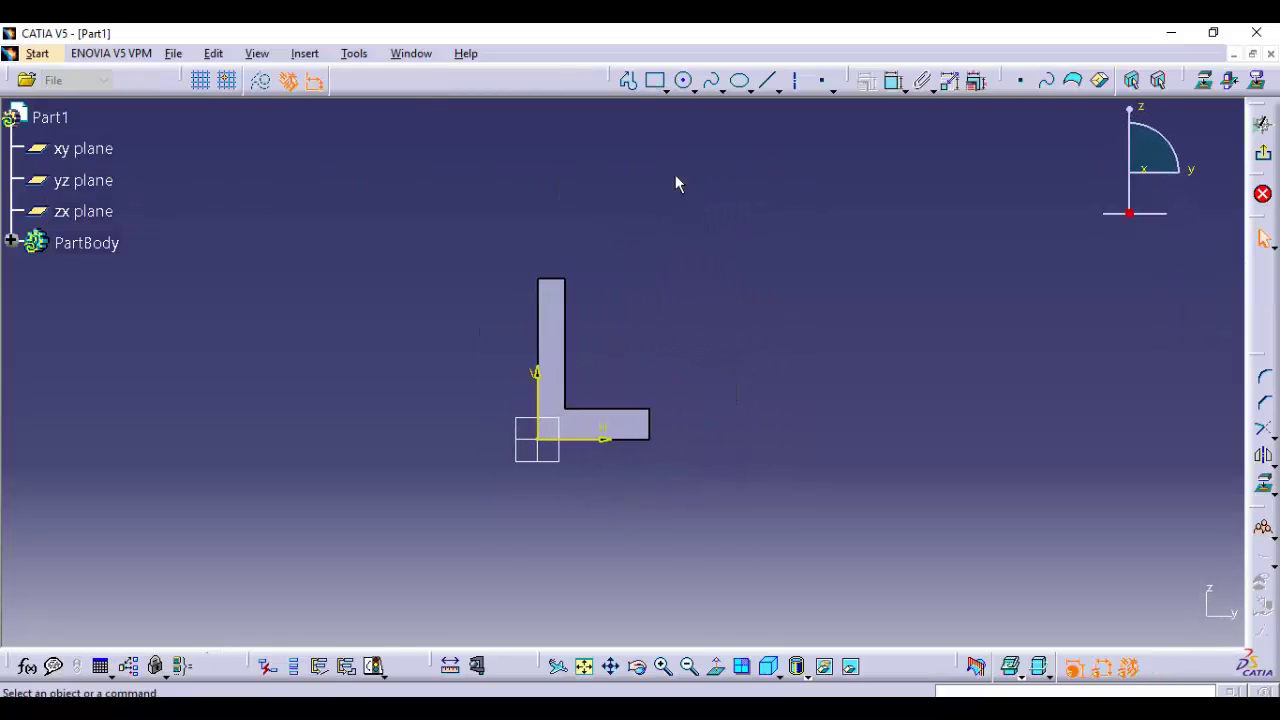
pyautogui.click(627, 81)
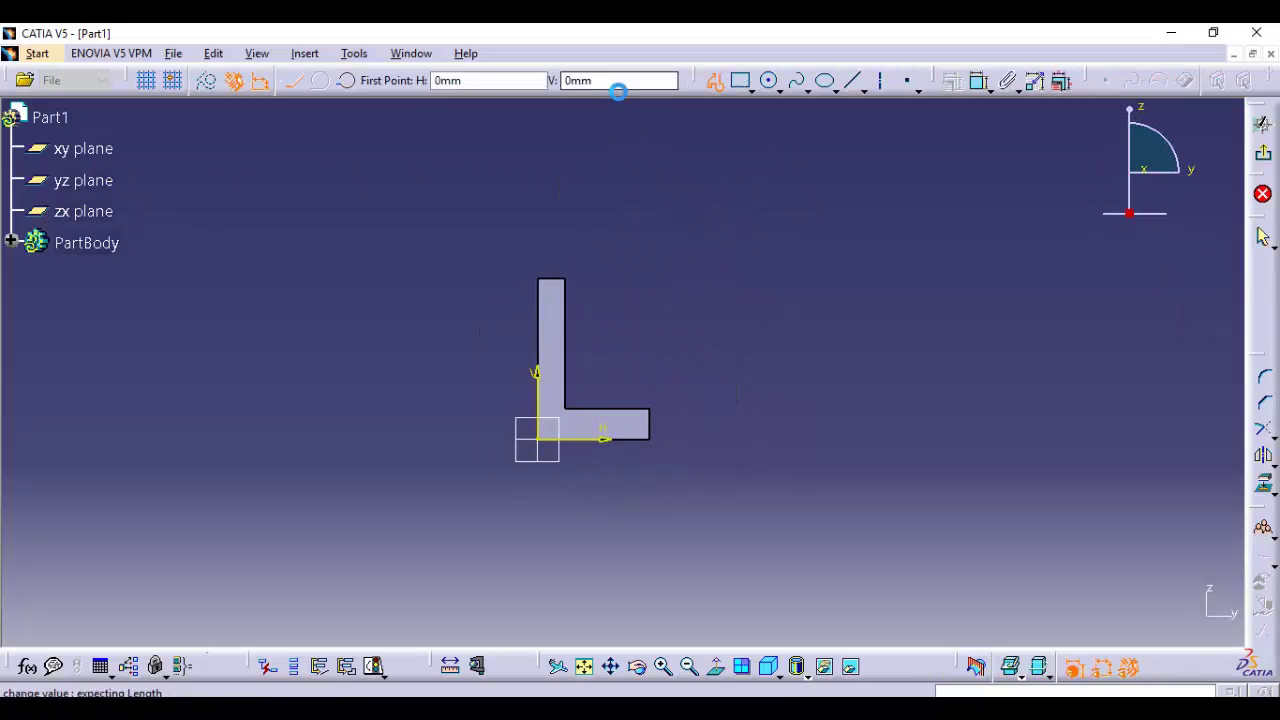
pyautogui.click(574, 305)
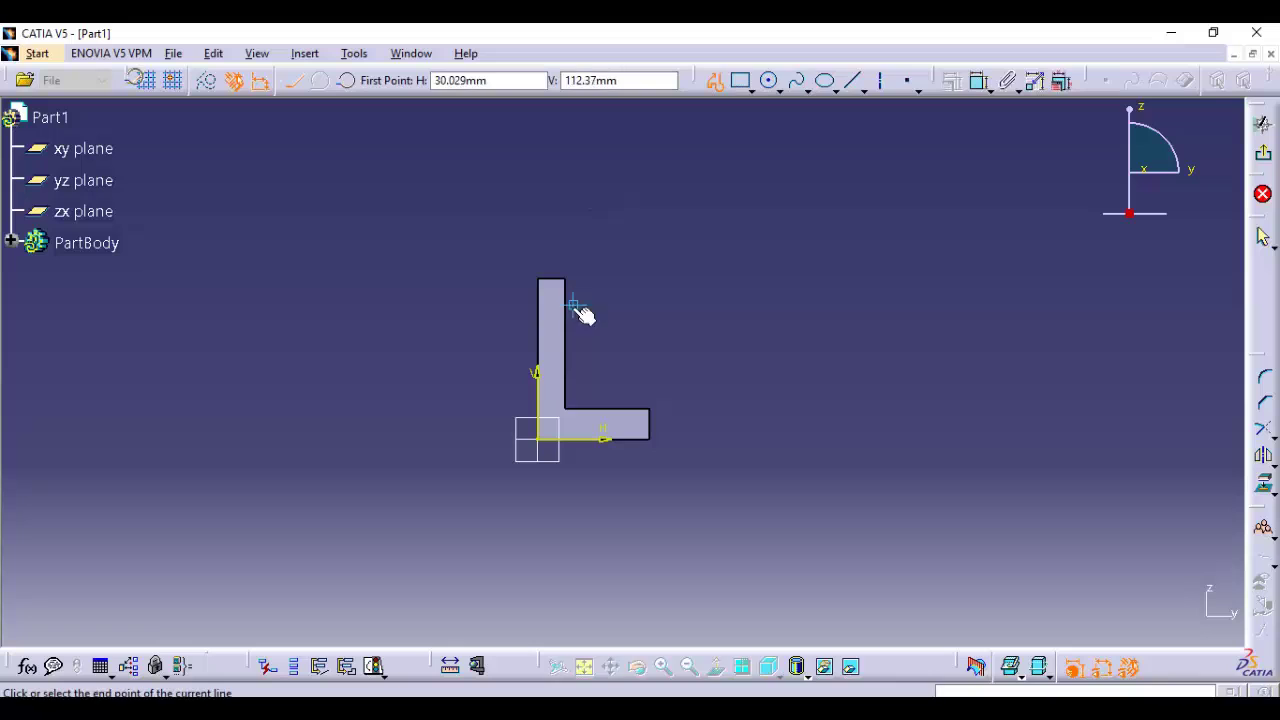
pyautogui.click(619, 402)
pyautogui.press('Escape')
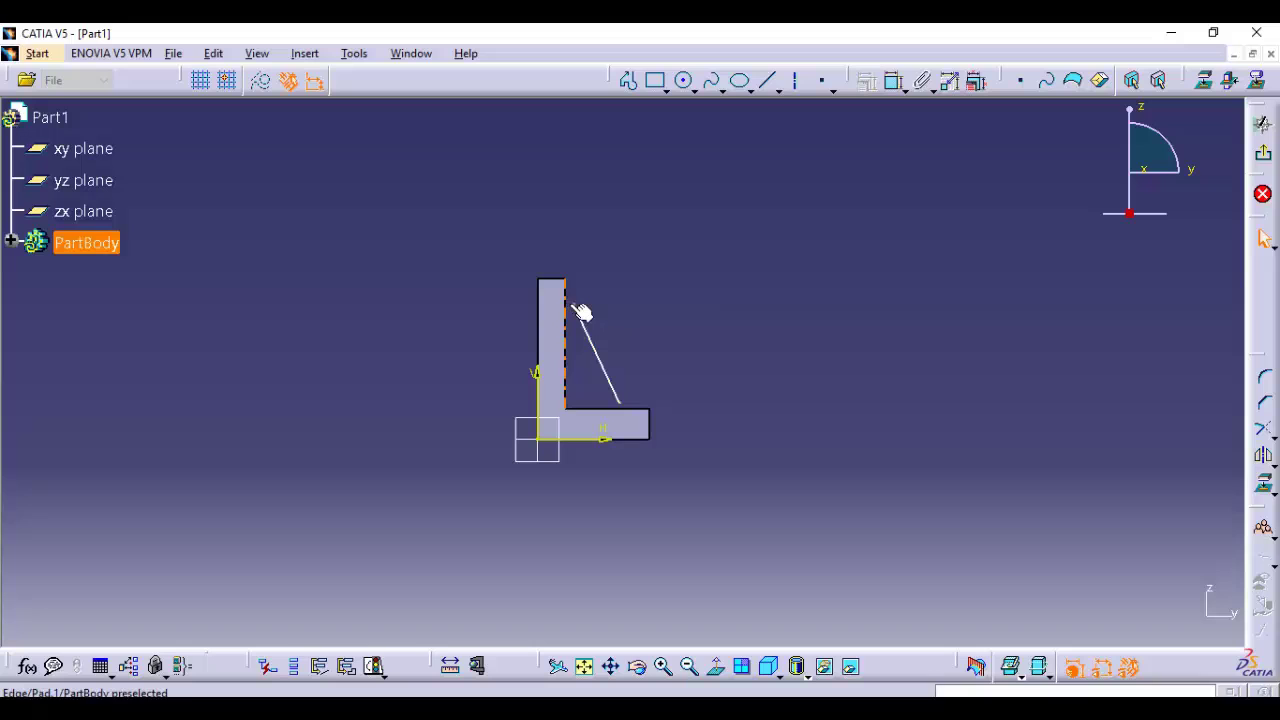
# Make the line's upper endpoint coincident with the upright's inner edge
pyautogui.click(574, 302)
pyautogui.keyDown('ctrl'); pyautogui.click(566, 300); pyautogui.keyUp('ctrl')
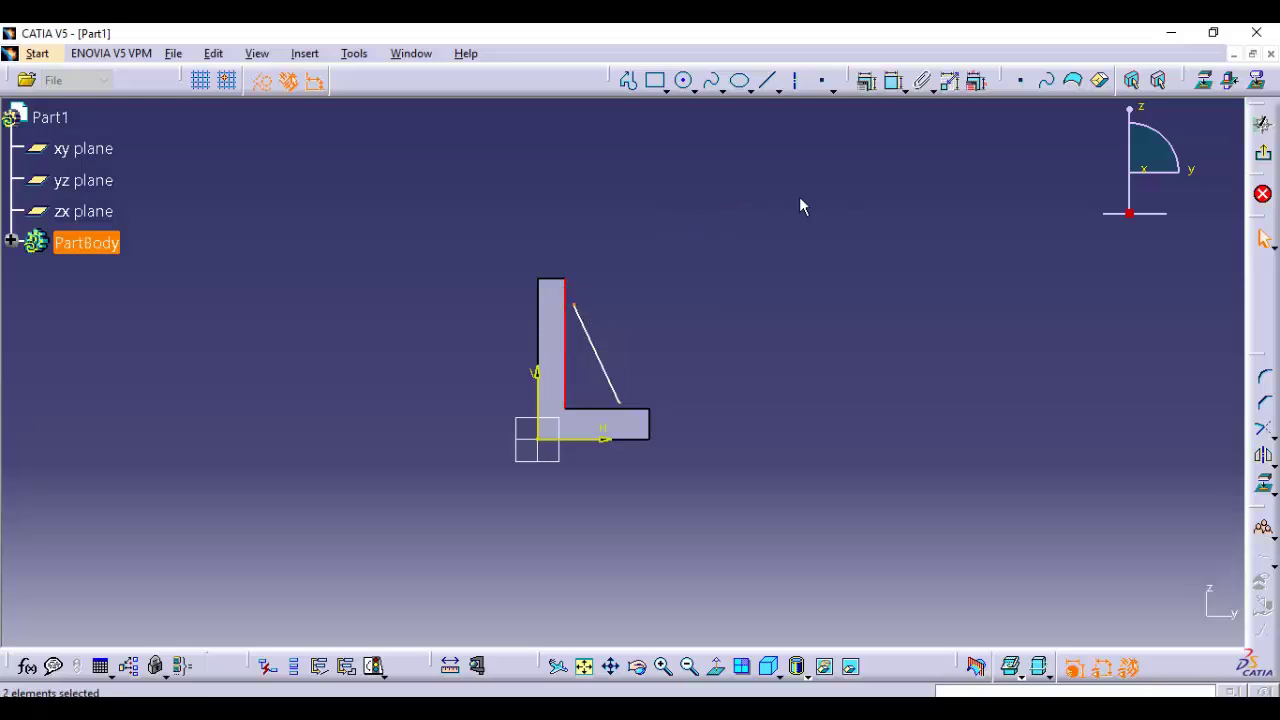
pyautogui.click(866, 82)
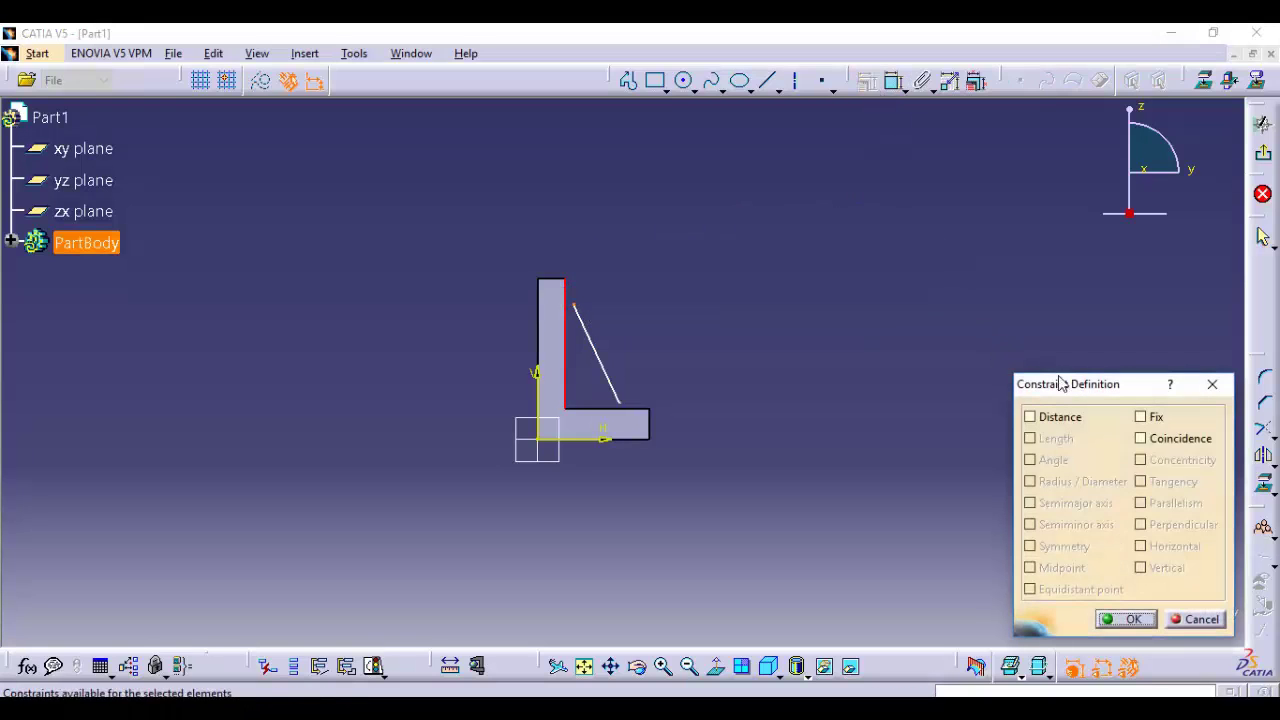
pyautogui.click(1172, 440)
pyautogui.click(1128, 619)
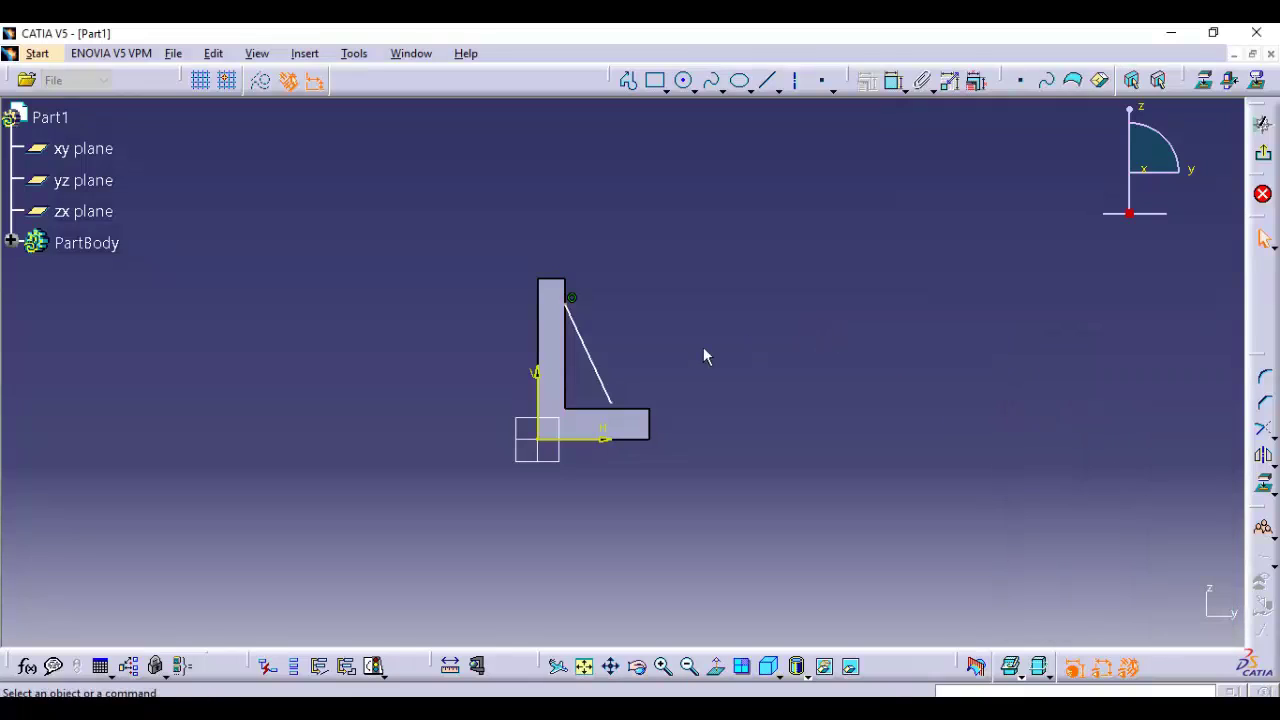
# Make the line's lower endpoint coincident with the horizontal leg's top edge
pyautogui.click(612, 404)
pyautogui.keyDown('ctrl'); pyautogui.click(640, 410); pyautogui.keyUp('ctrl')
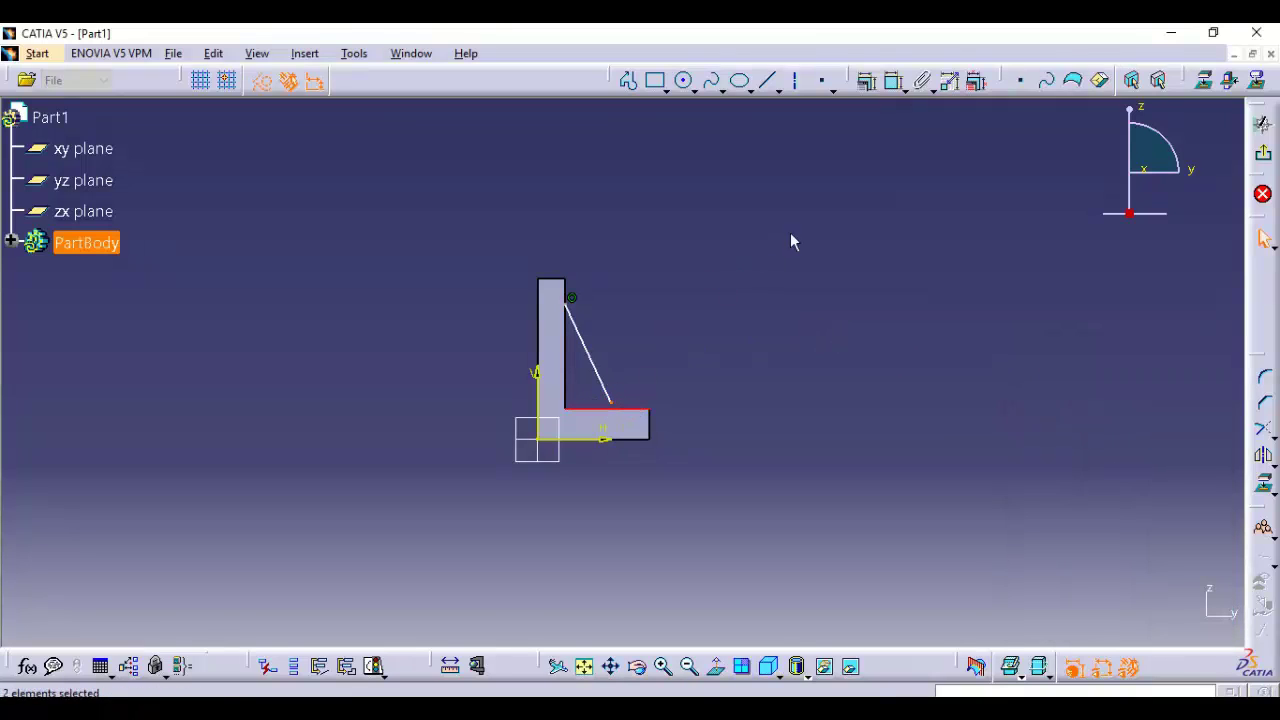
pyautogui.click(868, 84)
pyautogui.click(1141, 438)
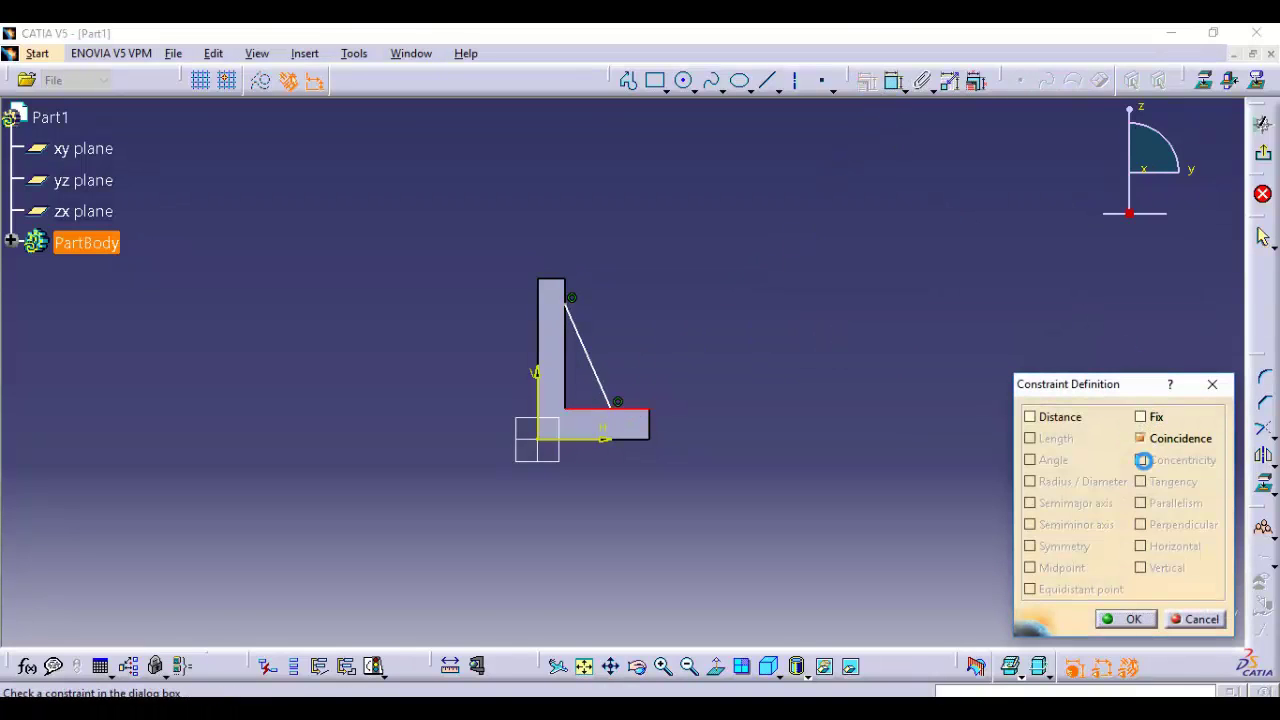
pyautogui.click(1128, 619)
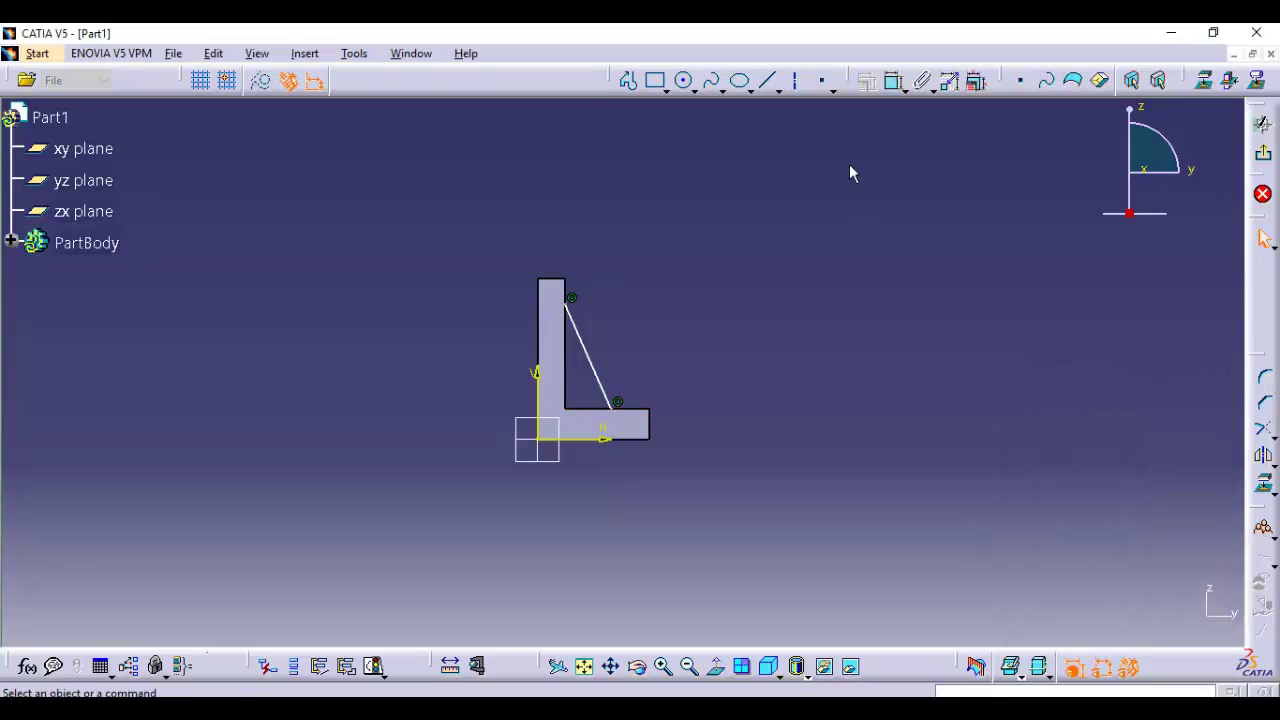
# Dimension the slanted line horizontally to 35
pyautogui.click(899, 88)
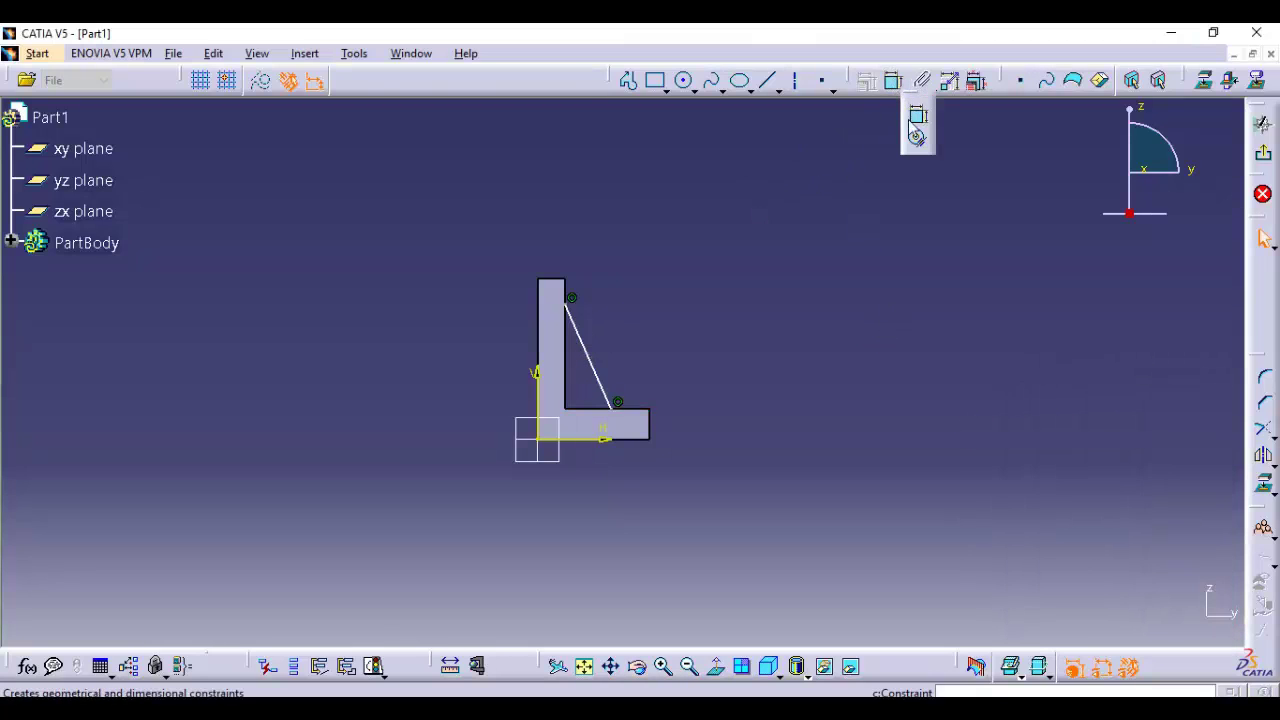
pyautogui.click(912, 118)
pyautogui.click(590, 345)
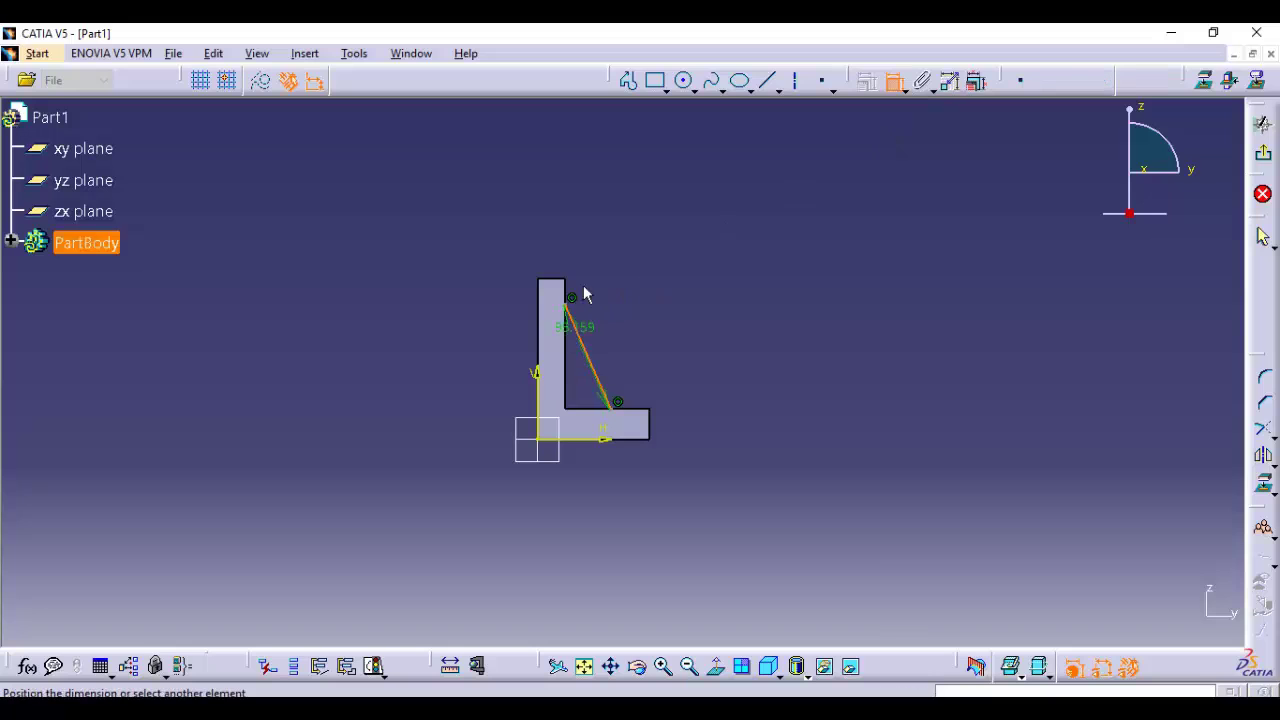
pyautogui.rightClick(663, 178)
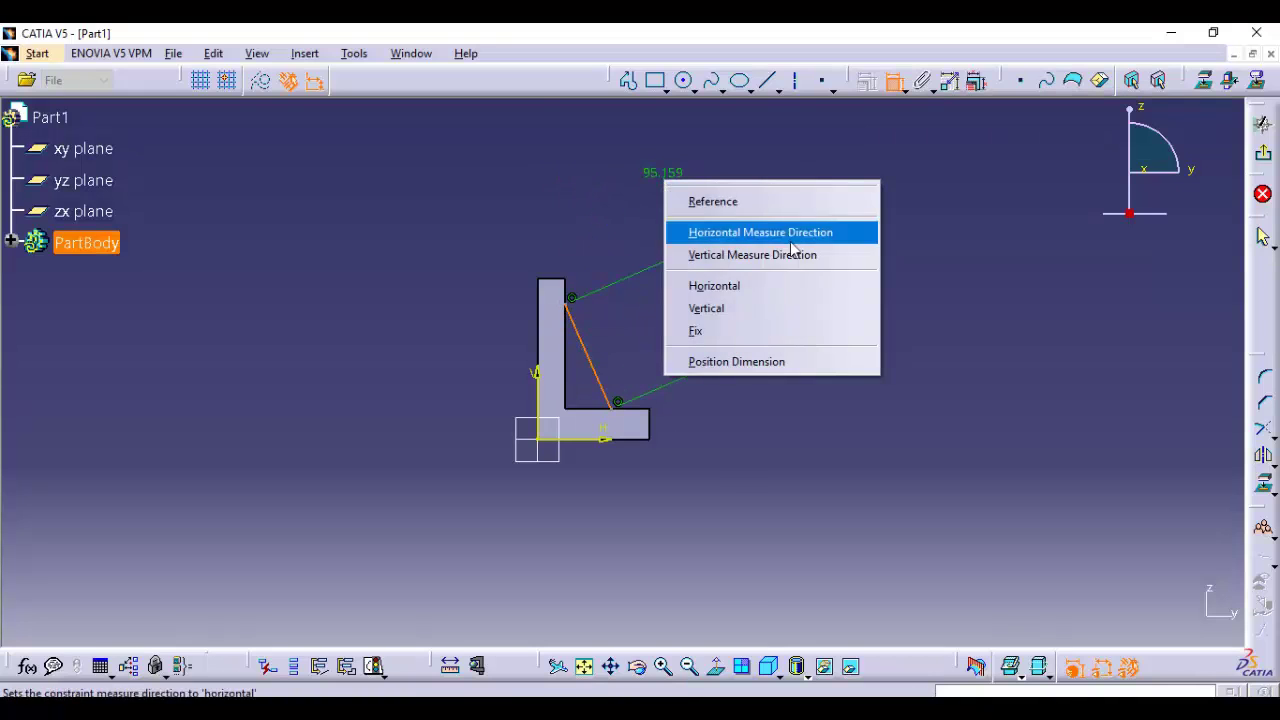
pyautogui.click(782, 240)
pyautogui.click(510, 191)
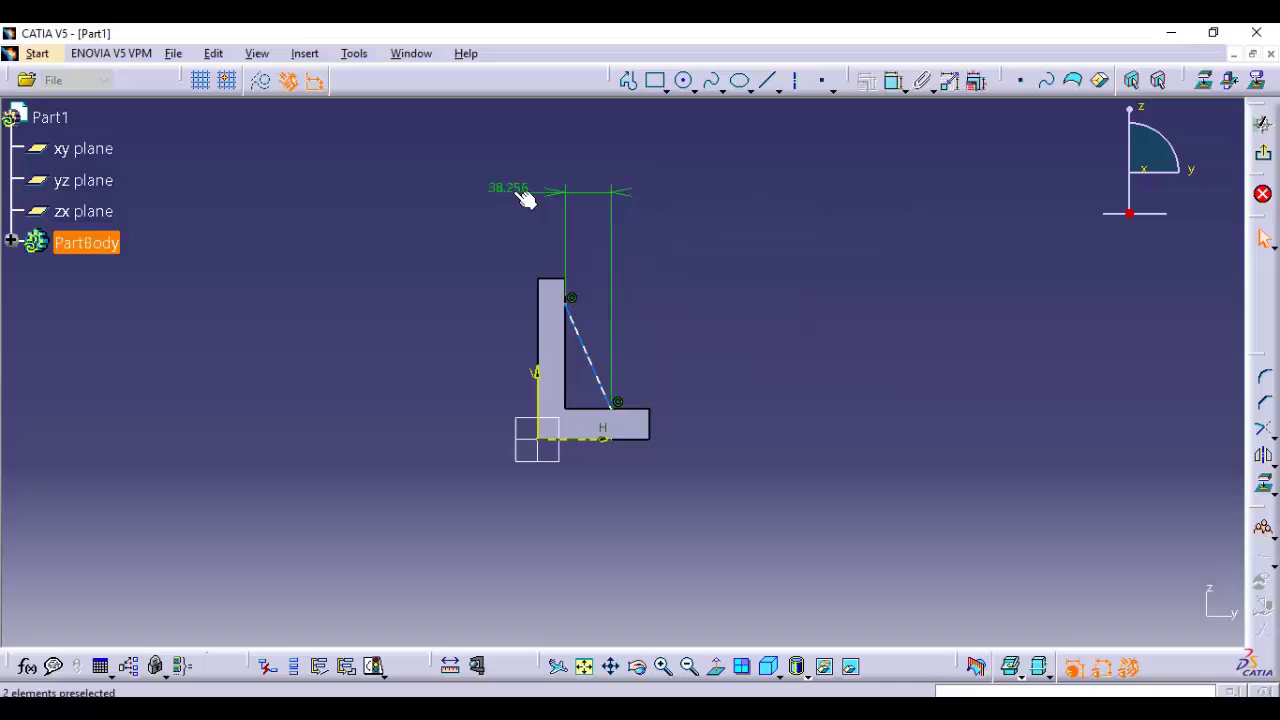
pyautogui.doubleClick(512, 192)
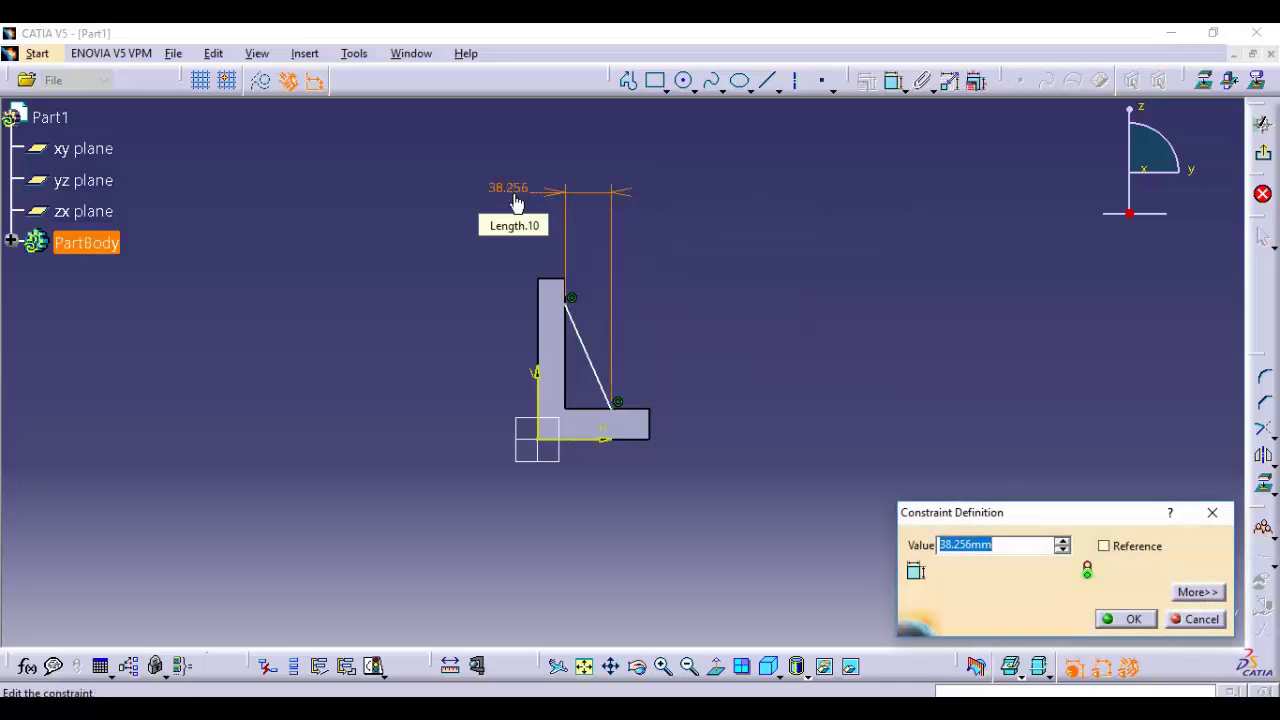
pyautogui.write('35')
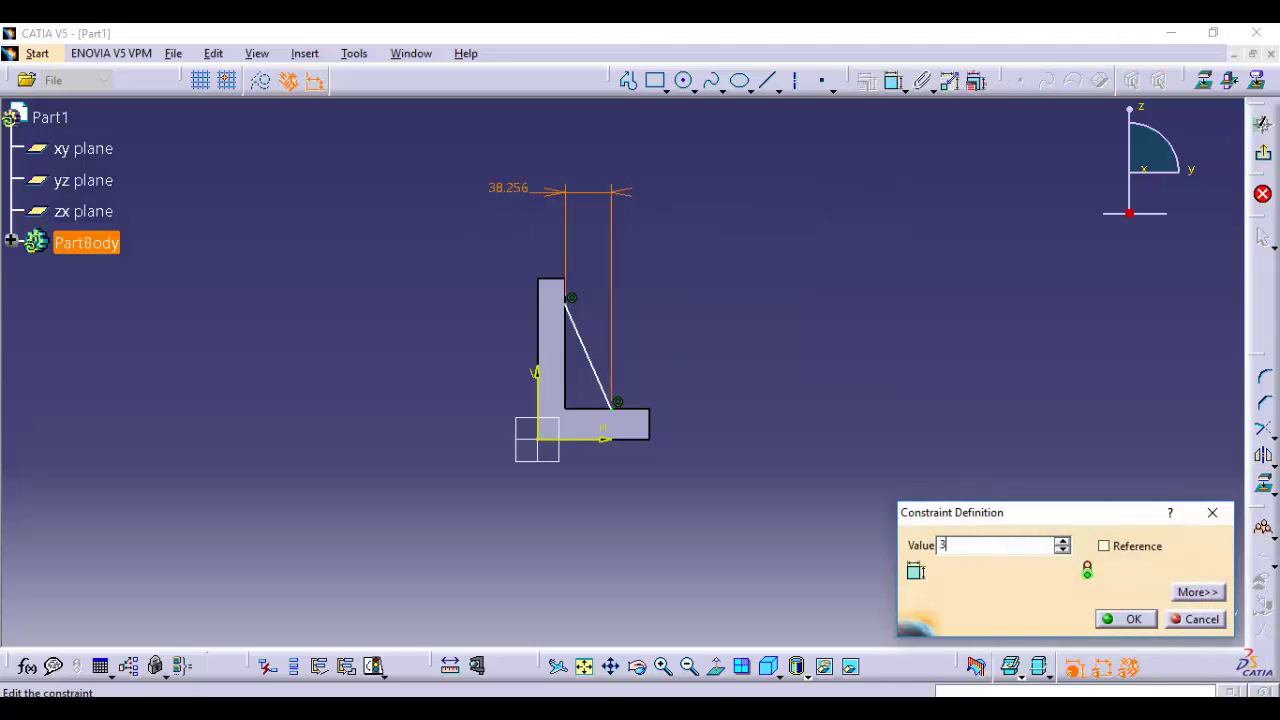
pyautogui.press('Return')
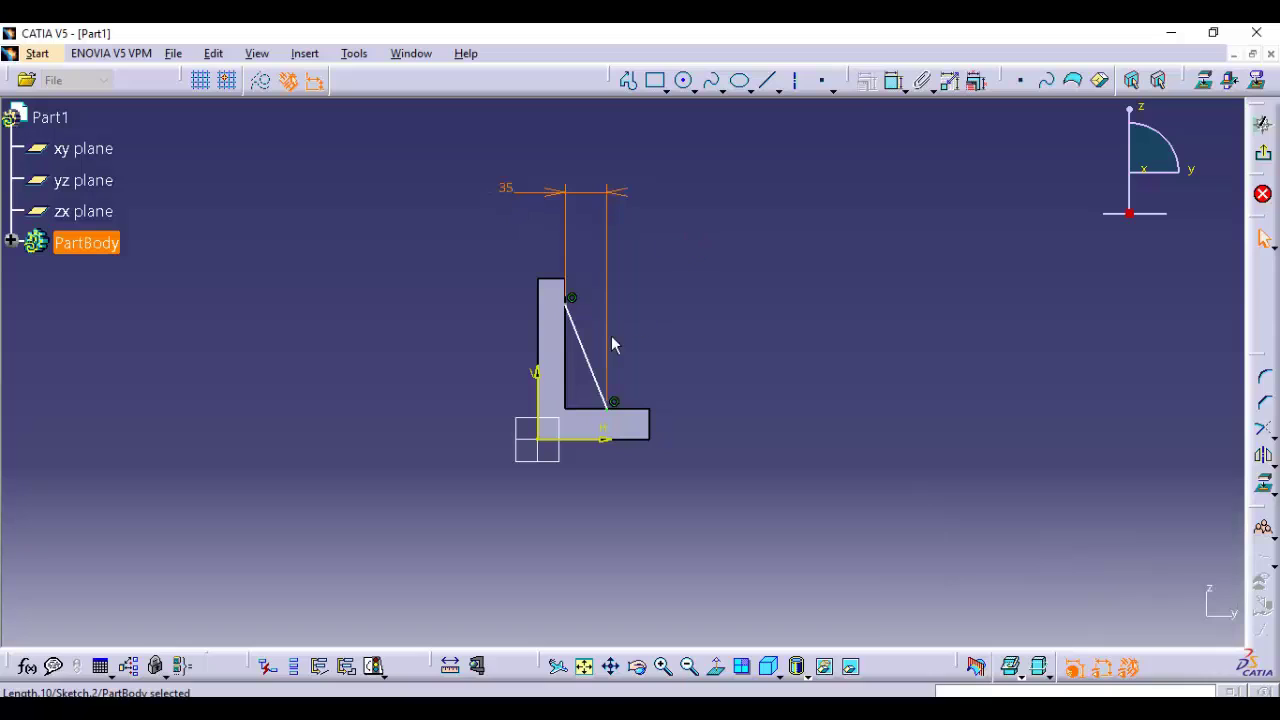
pyautogui.click(846, 216)
# Dimension the slanted line vertically to 80 and exit the sketch
pyautogui.click(884, 90)
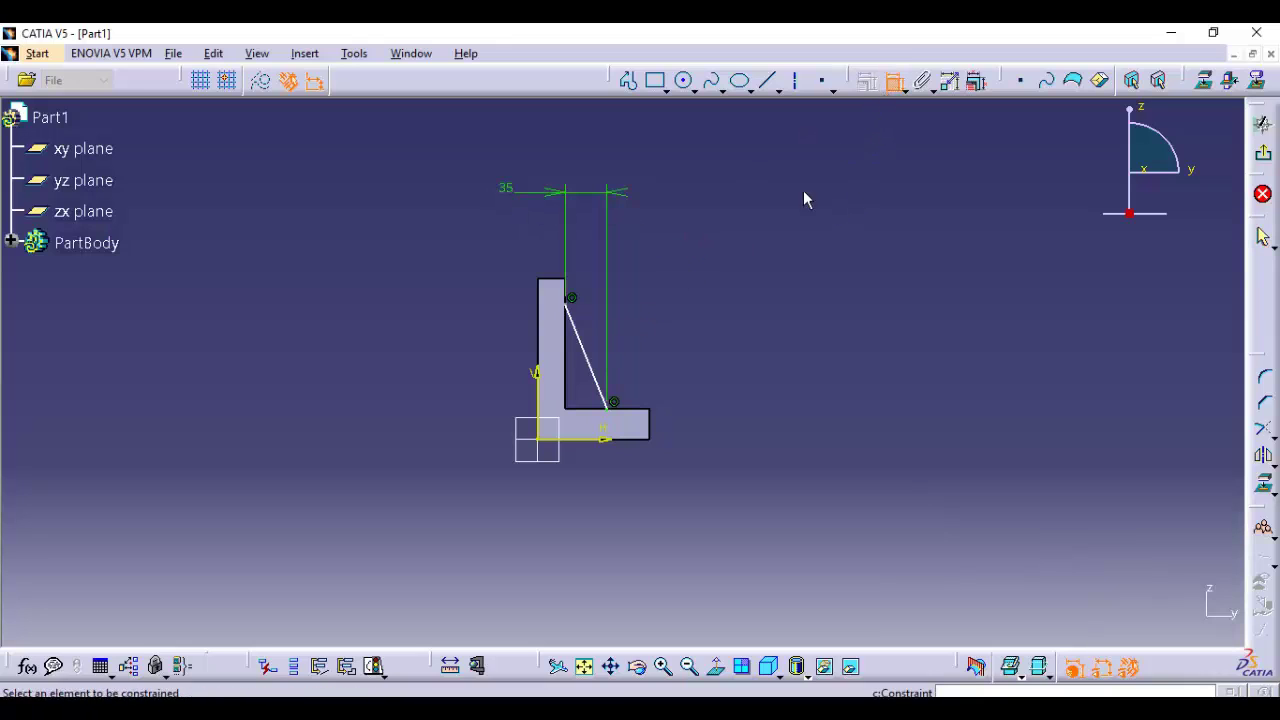
pyautogui.click(585, 340)
pyautogui.rightClick(731, 250)
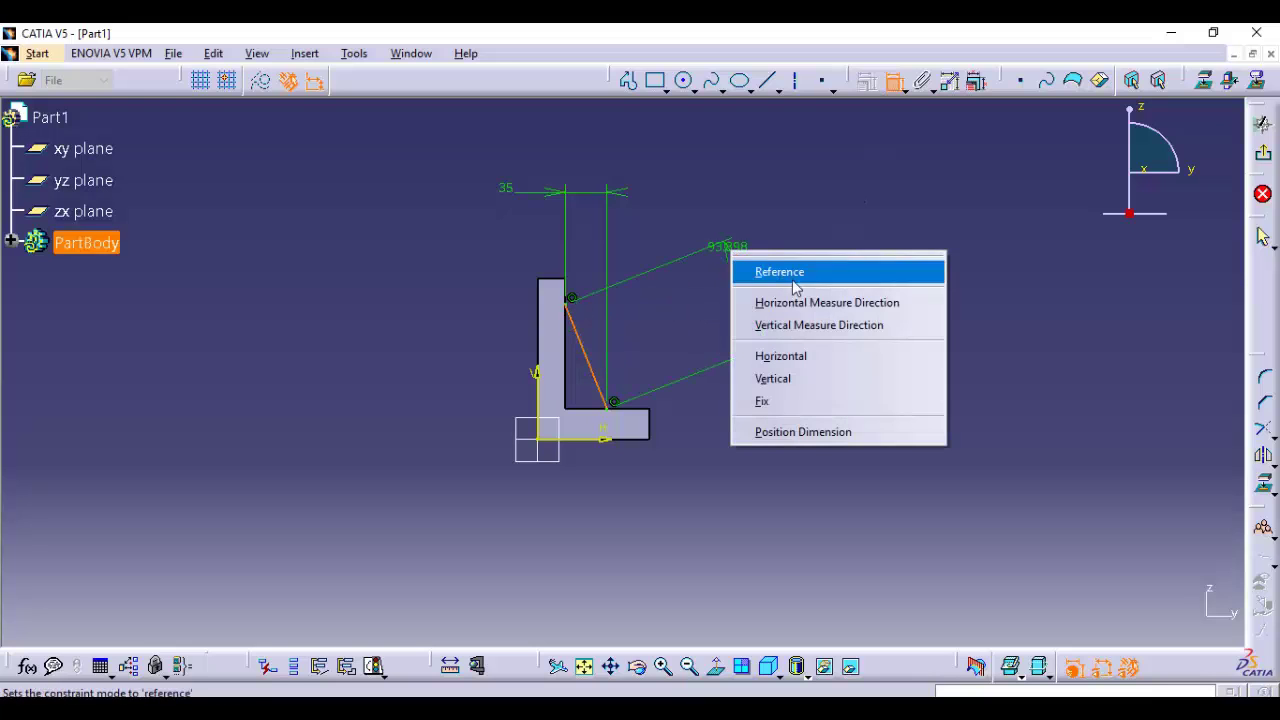
pyautogui.click(800, 325)
pyautogui.click(782, 372)
pyautogui.doubleClick(782, 372)
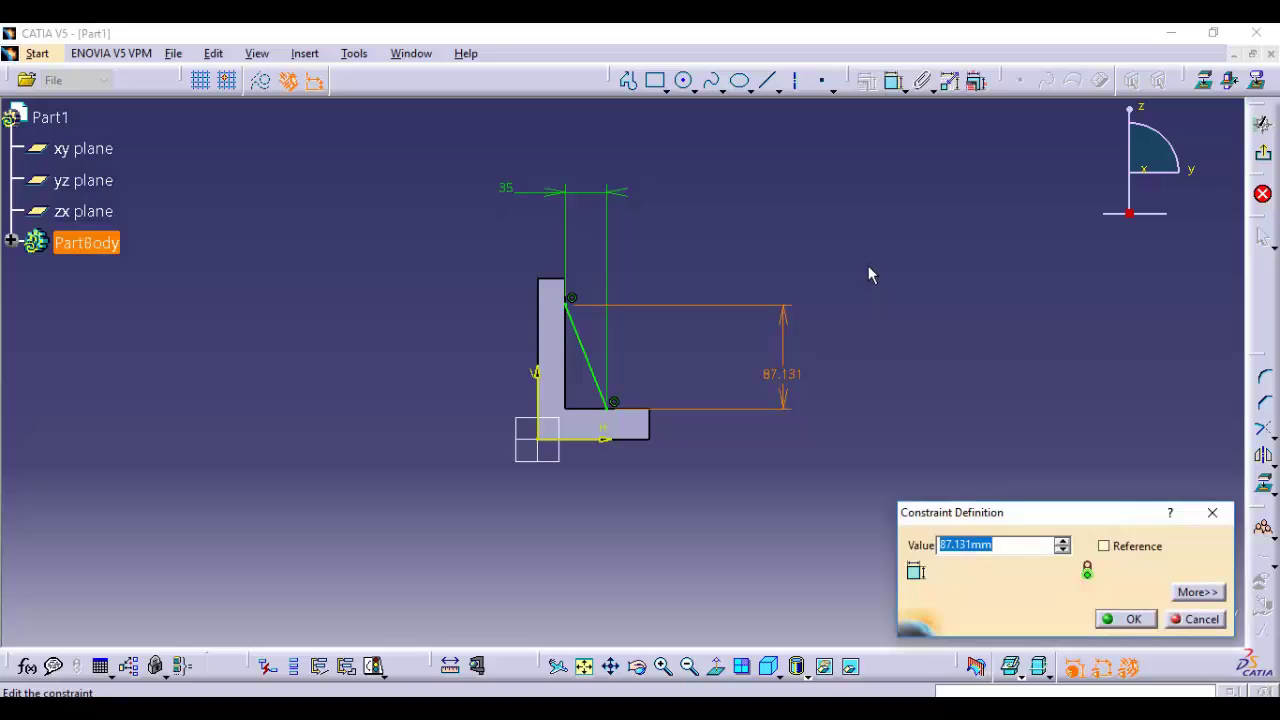
pyautogui.write('80')
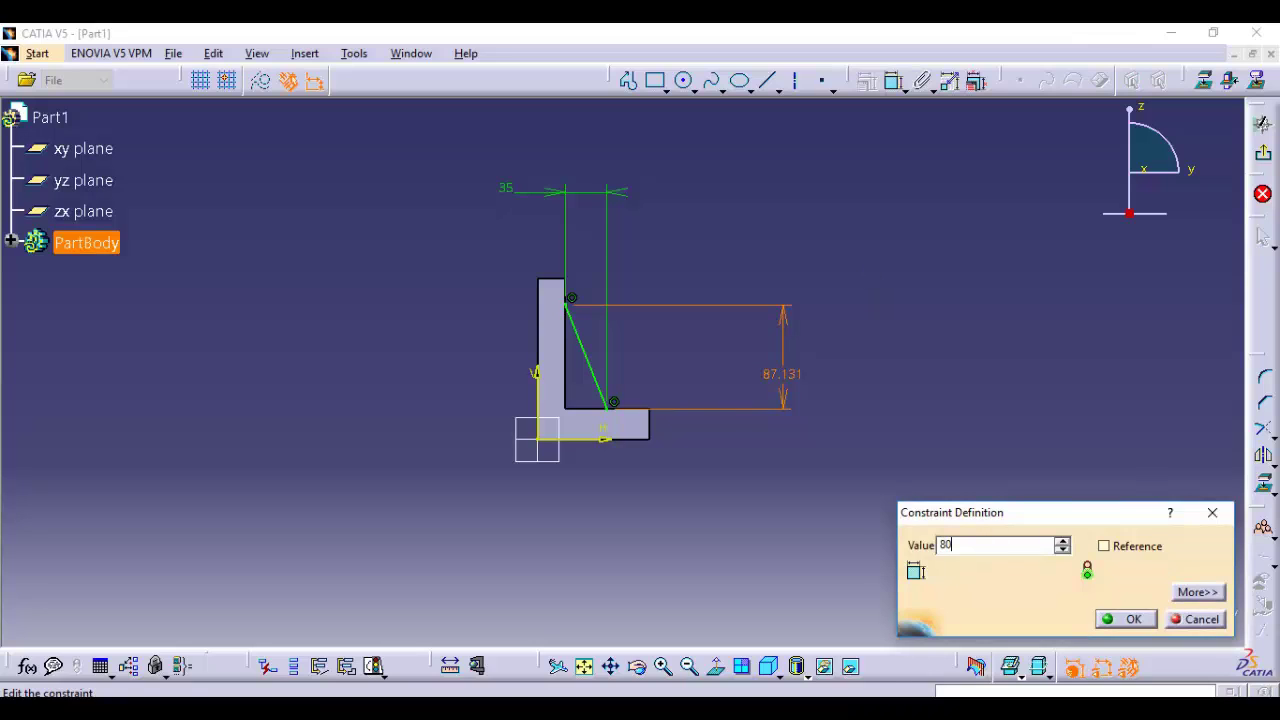
pyautogui.press('Return')
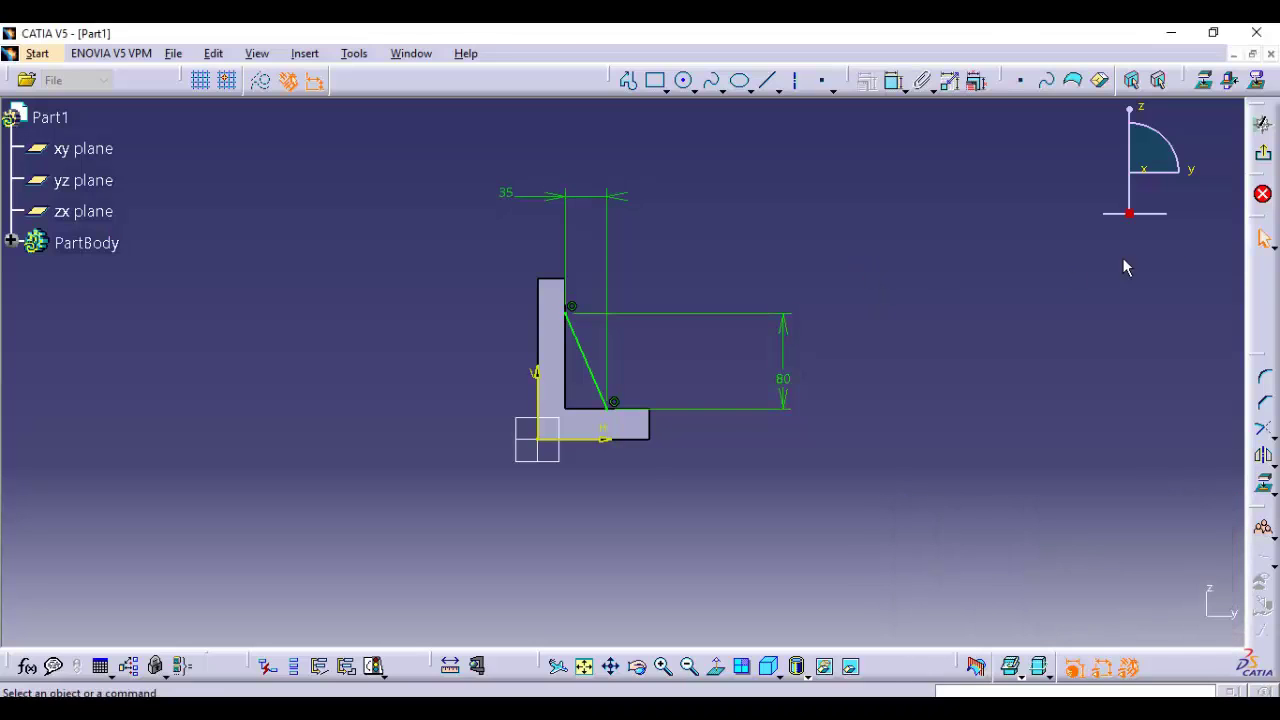
pyautogui.click(1263, 152)
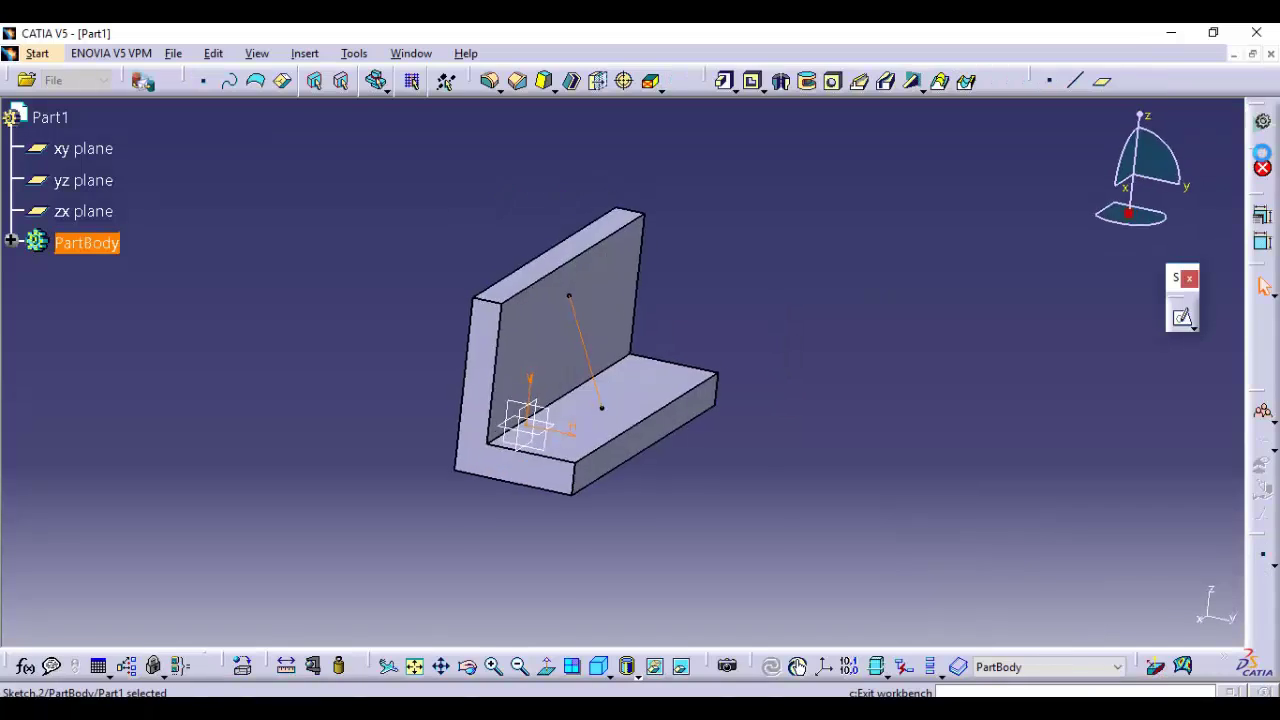
# Create a 10 mm stiffener from the Sketch.2 line, previewing it before confirming
pyautogui.click(884, 298)
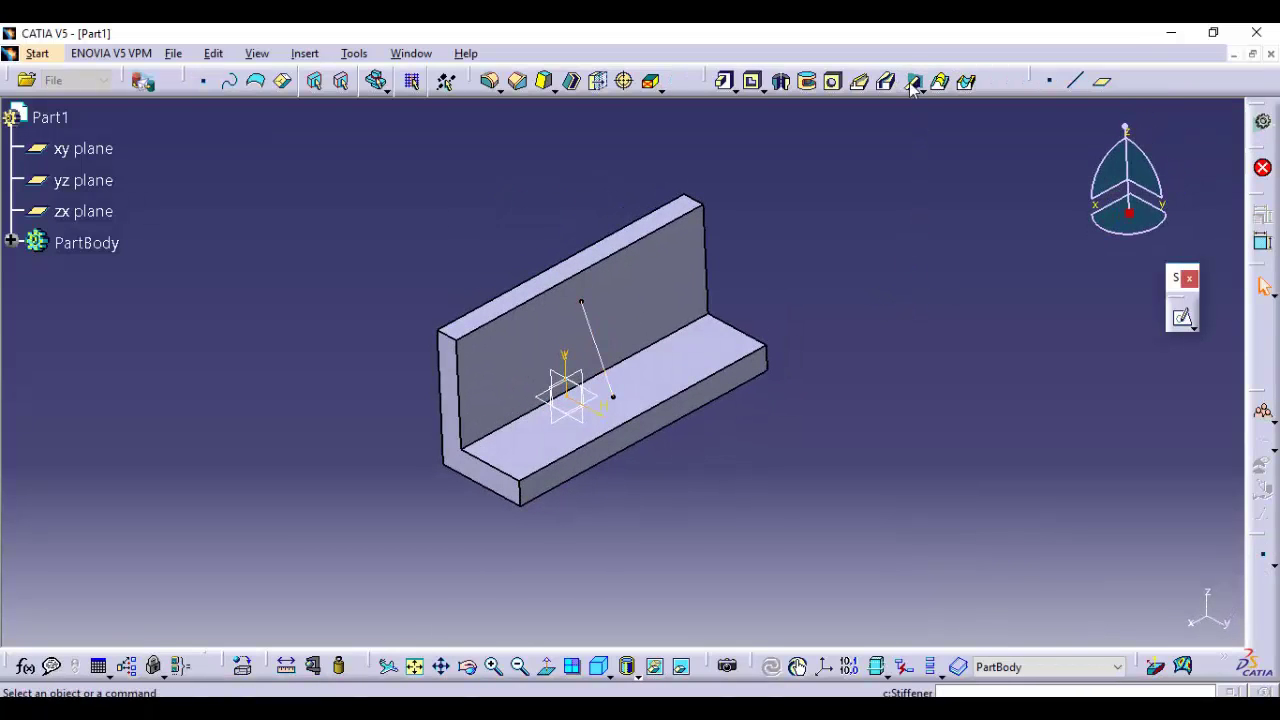
pyautogui.click(914, 84)
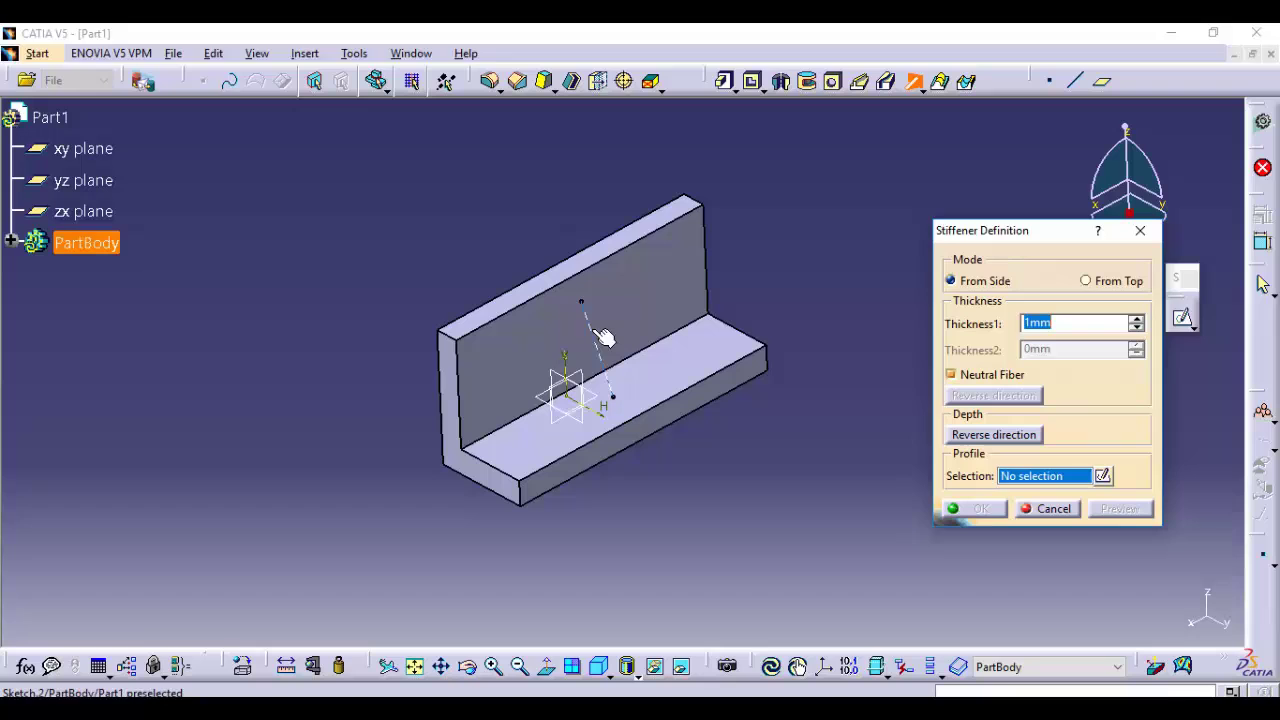
pyautogui.click(590, 330)
pyautogui.moveTo(720, 534); pyautogui.dragTo(723, 366, button='middle')
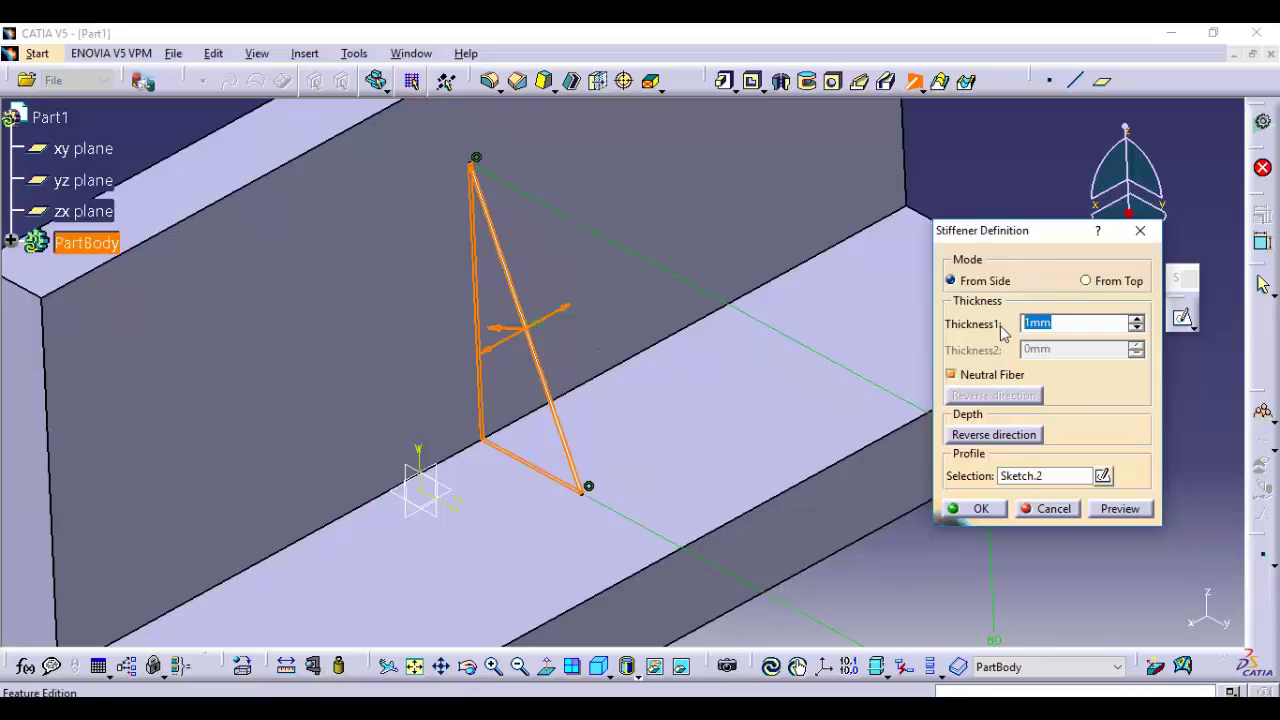
pyautogui.write('10')
pyautogui.click(1118, 509)
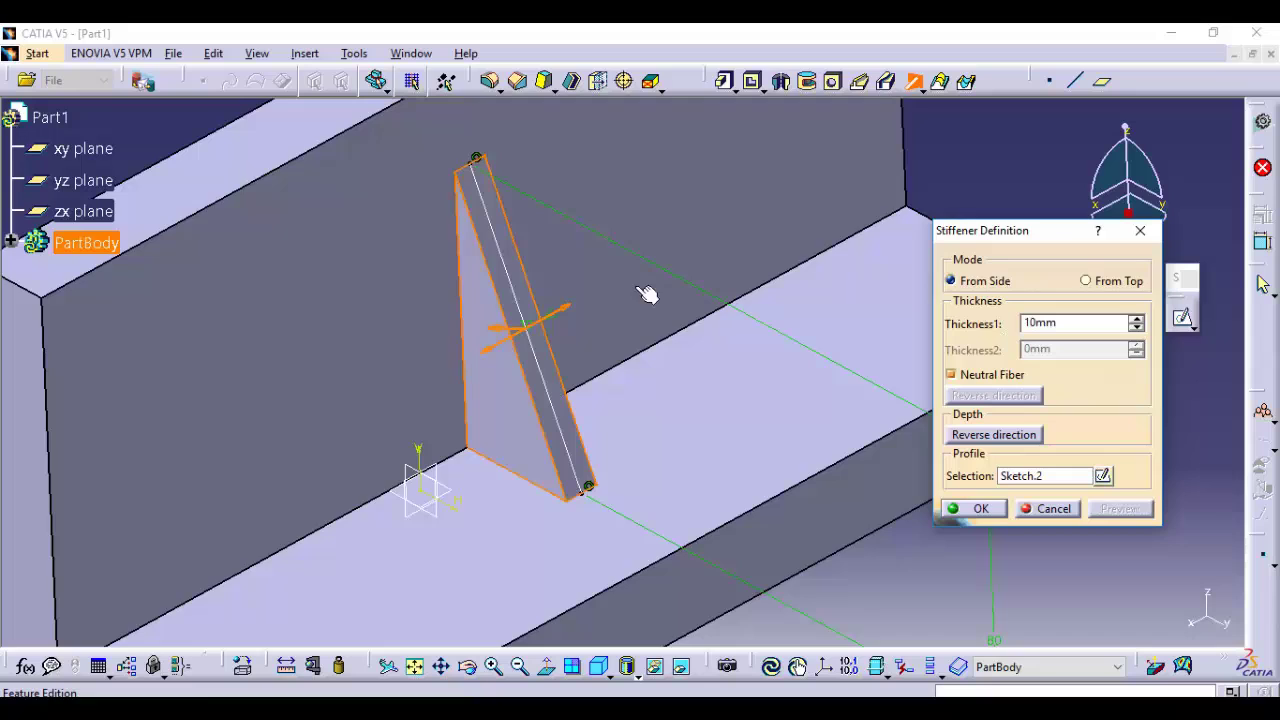
pyautogui.moveTo(589, 294); pyautogui.dragTo(649, 289, button='middle')
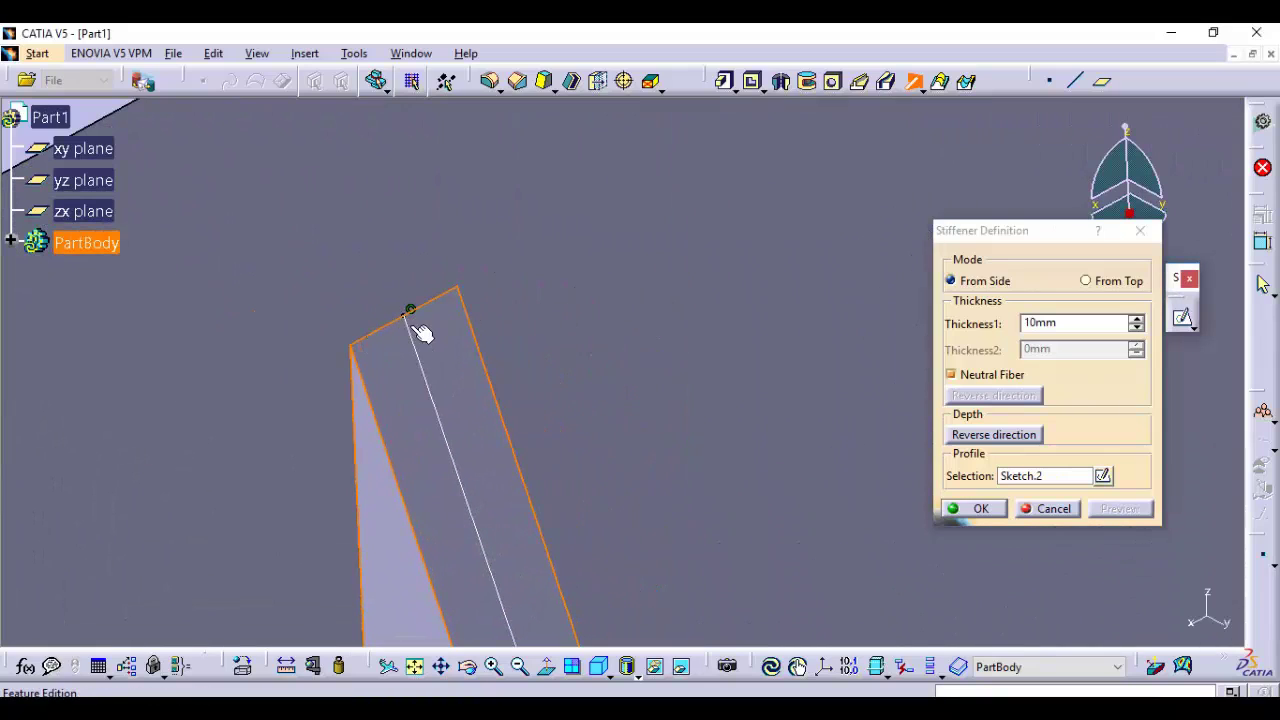
pyautogui.moveTo(640, 270); pyautogui.dragTo(935, 460, button='middle')
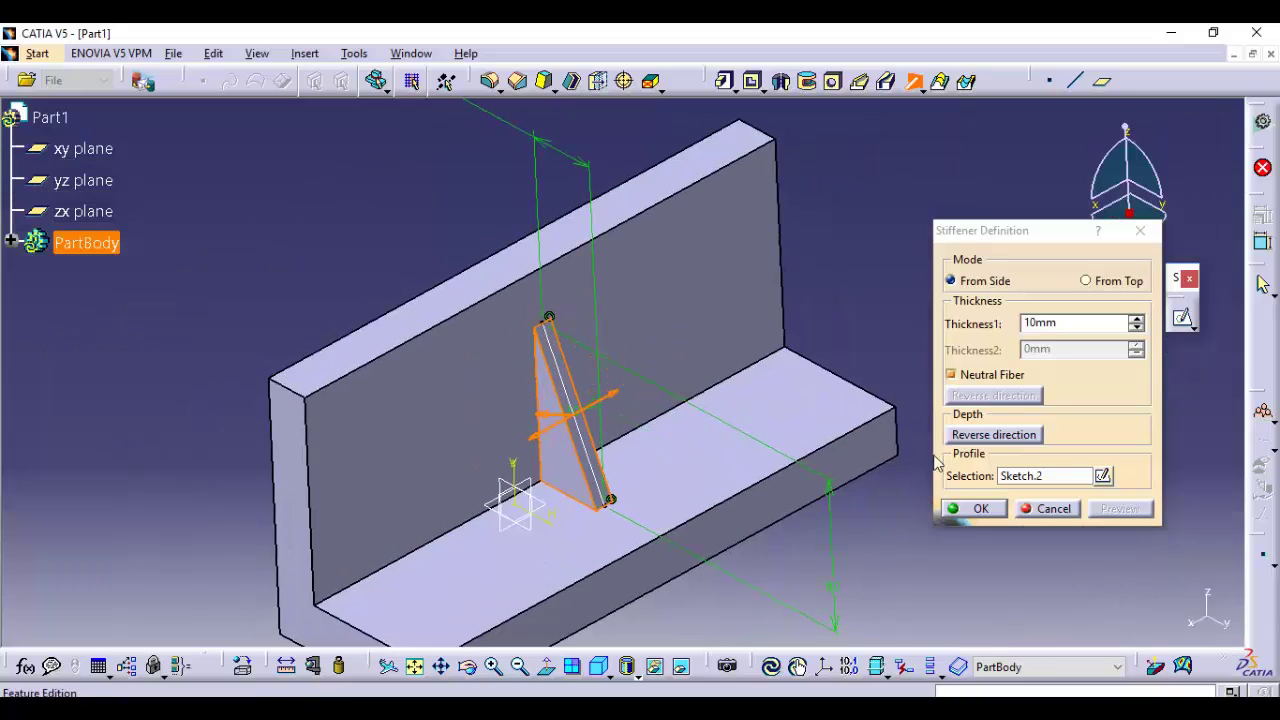
pyautogui.click(977, 509)
pyautogui.moveTo(935, 378); pyautogui.dragTo(831, 352, button='middle')
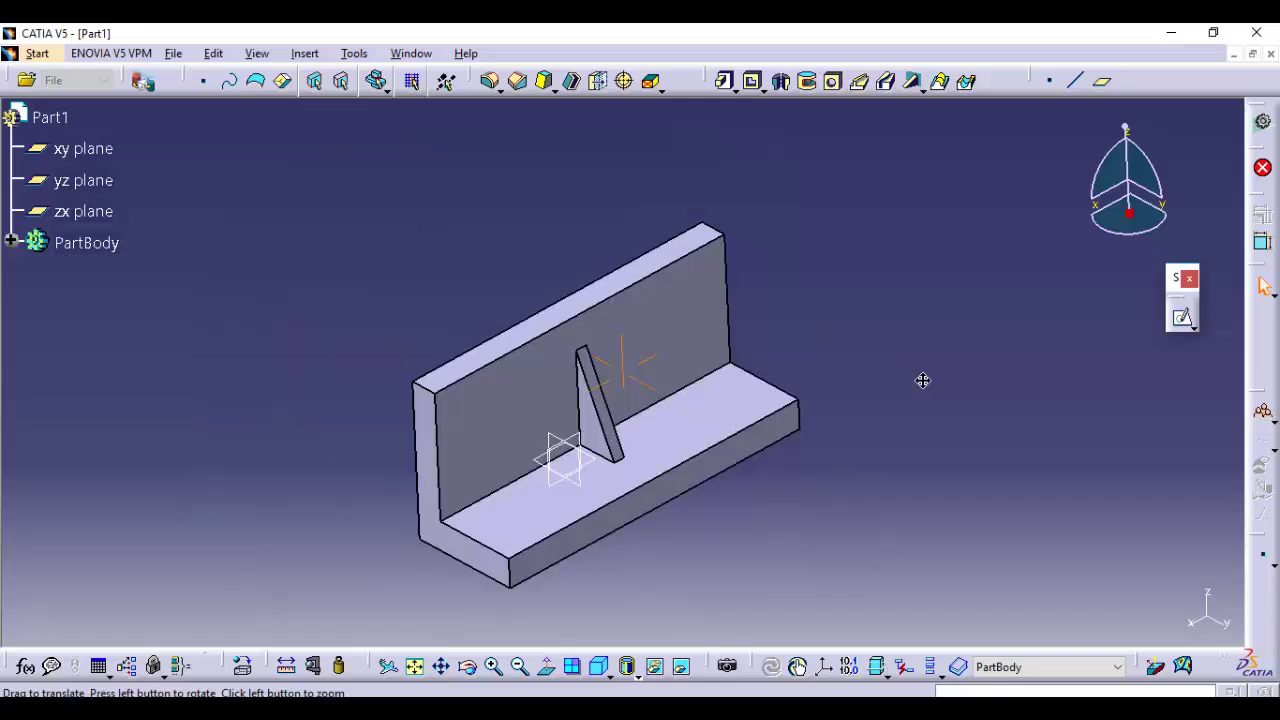
pyautogui.moveTo(923, 380); pyautogui.dragTo(620, 331, button='middle')
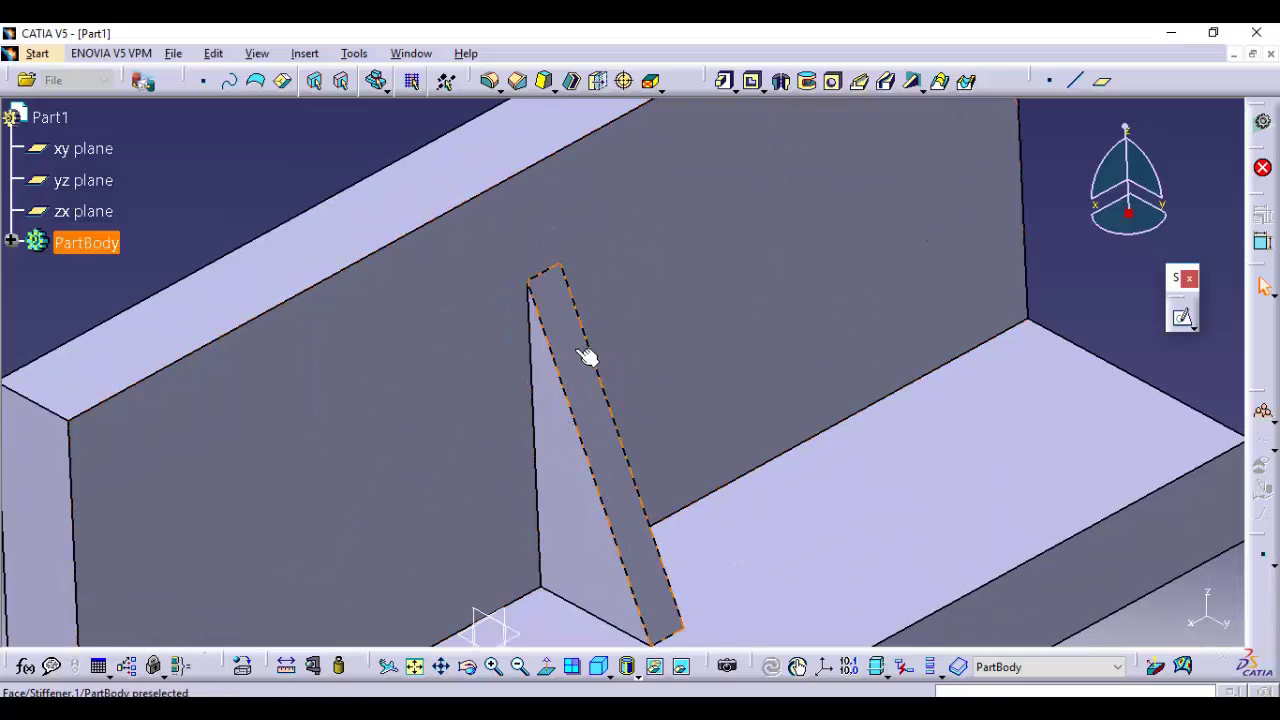
# Edit the stiffener so it thickens to one side only
pyautogui.doubleClick(587, 357)
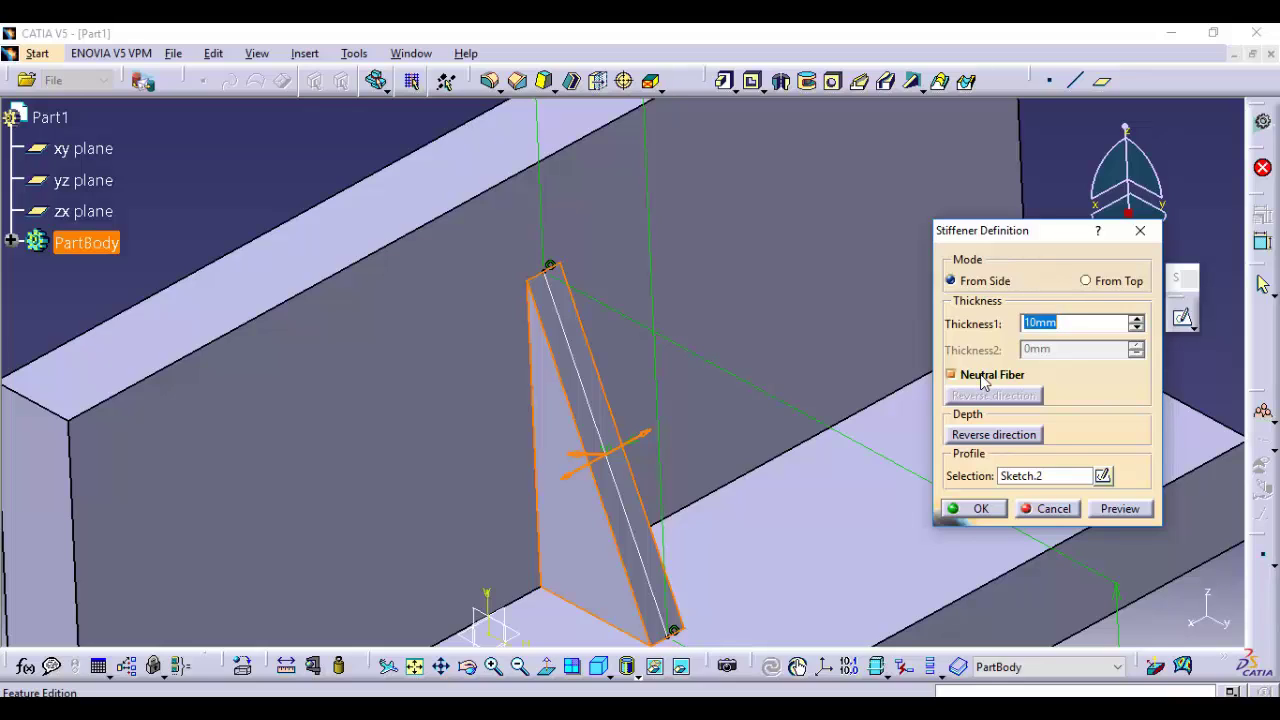
pyautogui.click(970, 377)
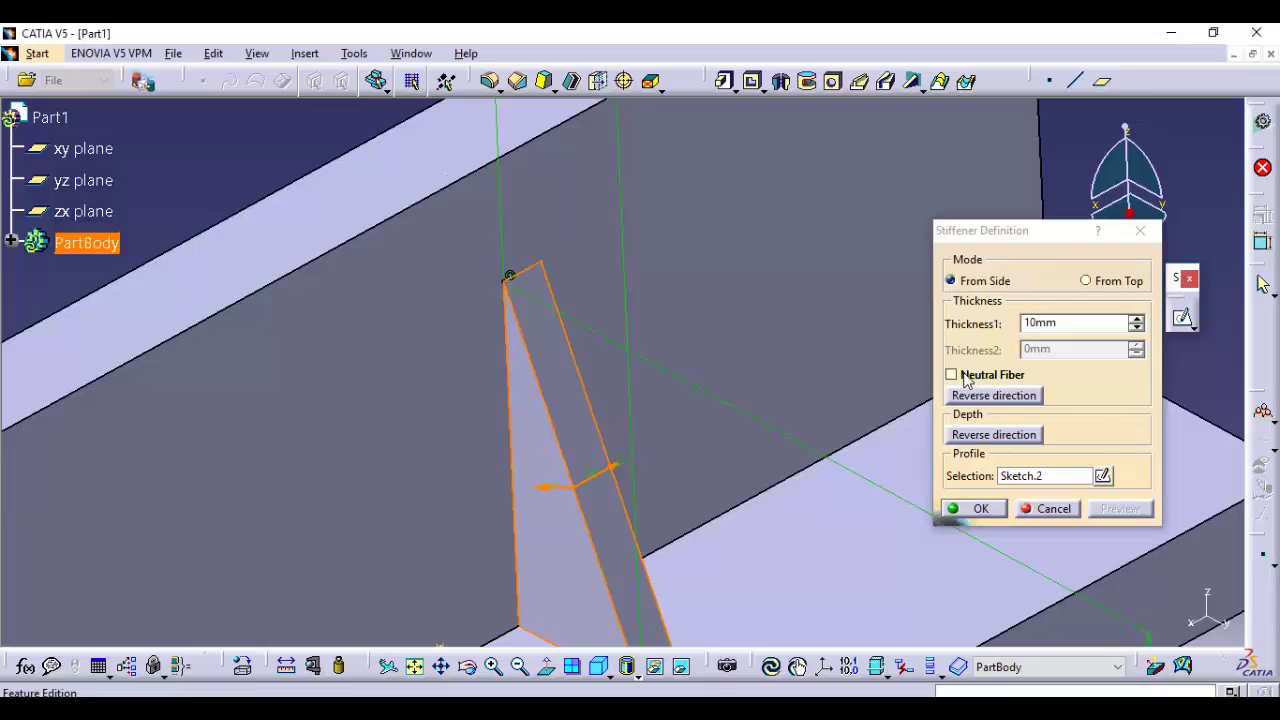
pyautogui.click(981, 509)
pyautogui.moveTo(666, 533); pyautogui.dragTo(666, 610, button='middle')
# Hide Sketch.2 from the 3D view through the feature tree
pyautogui.click(14, 243)
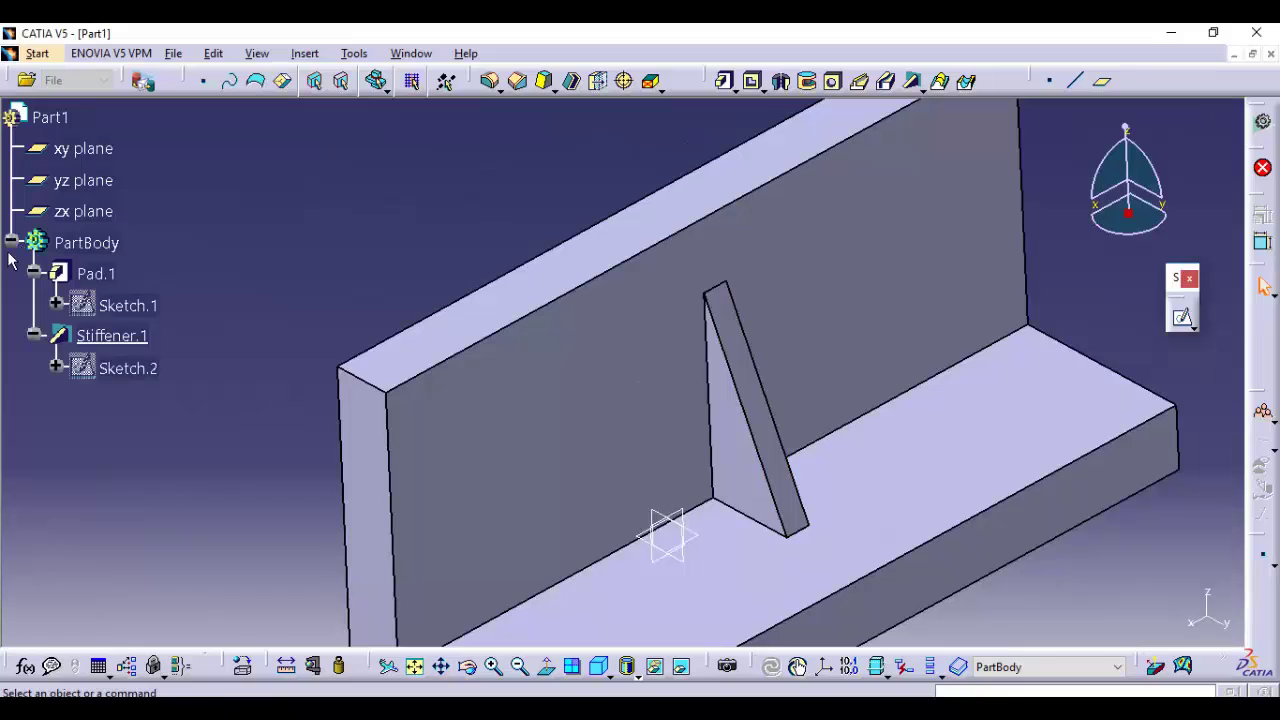
pyautogui.rightClick(130, 368)
pyautogui.press('Escape')
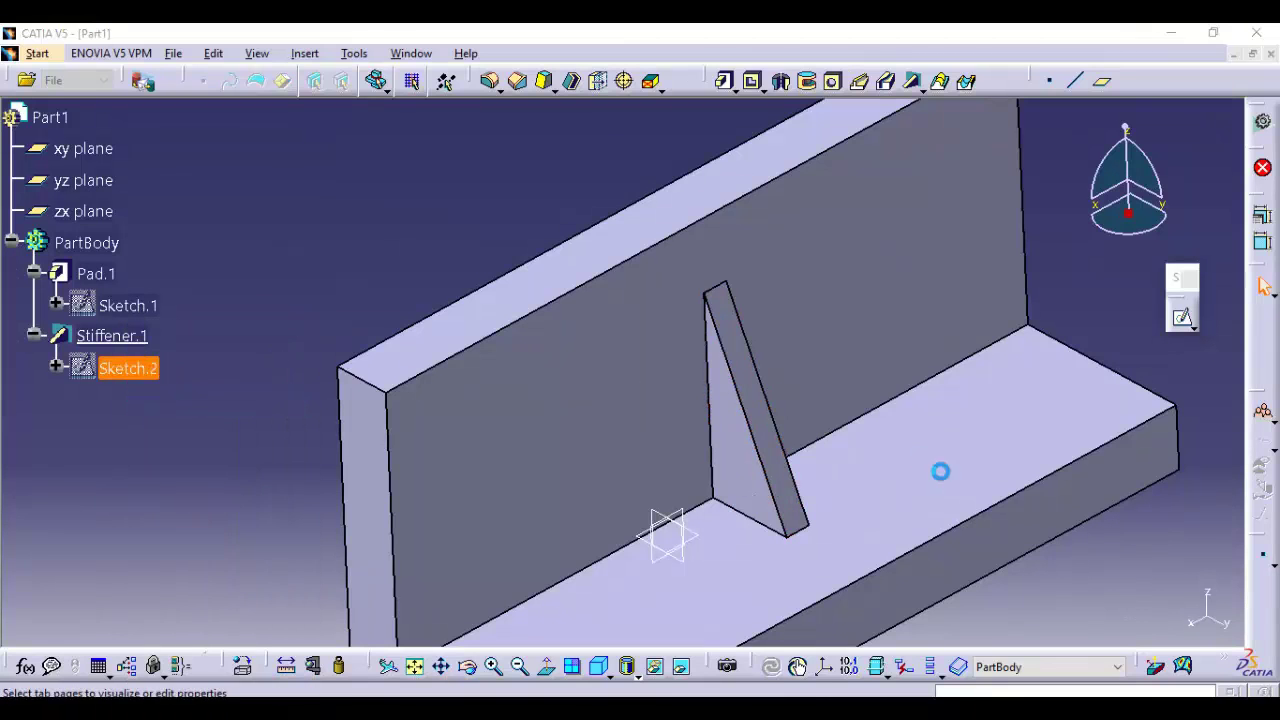
pyautogui.rightClick(125, 368)
pyautogui.click(177, 379)
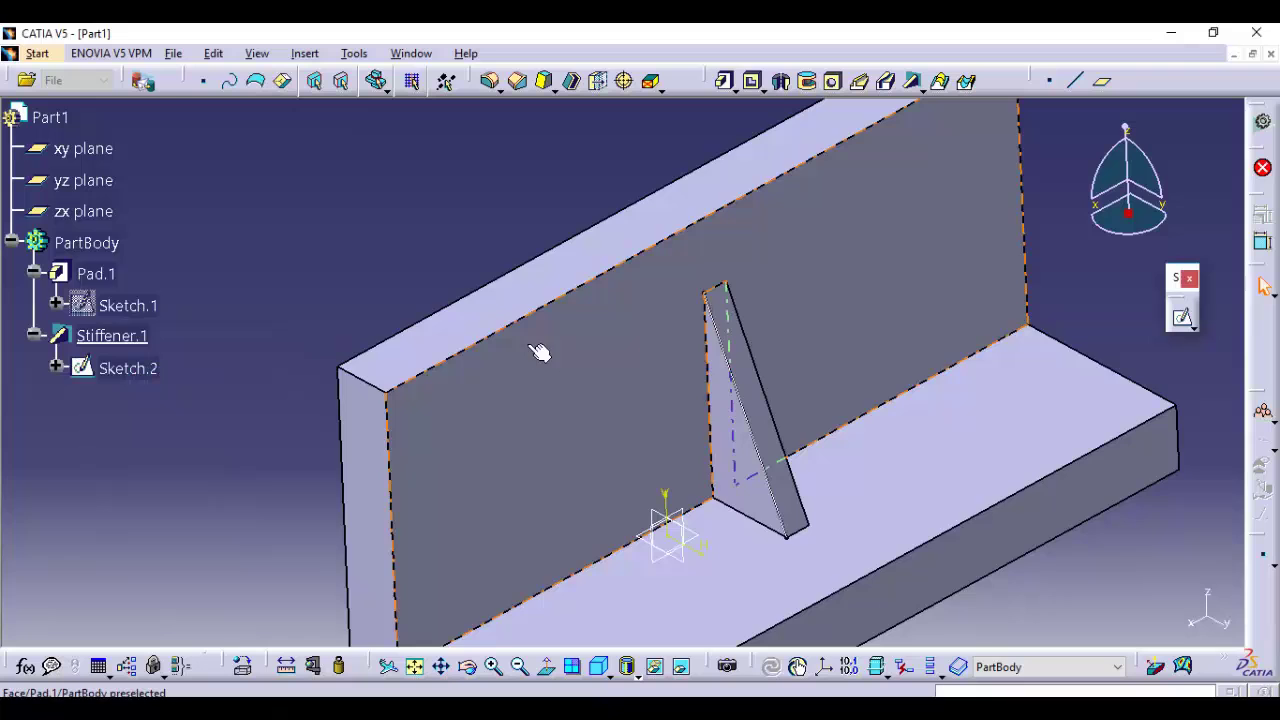
pyautogui.moveTo(897, 426); pyautogui.dragTo(583, 367, button='middle')
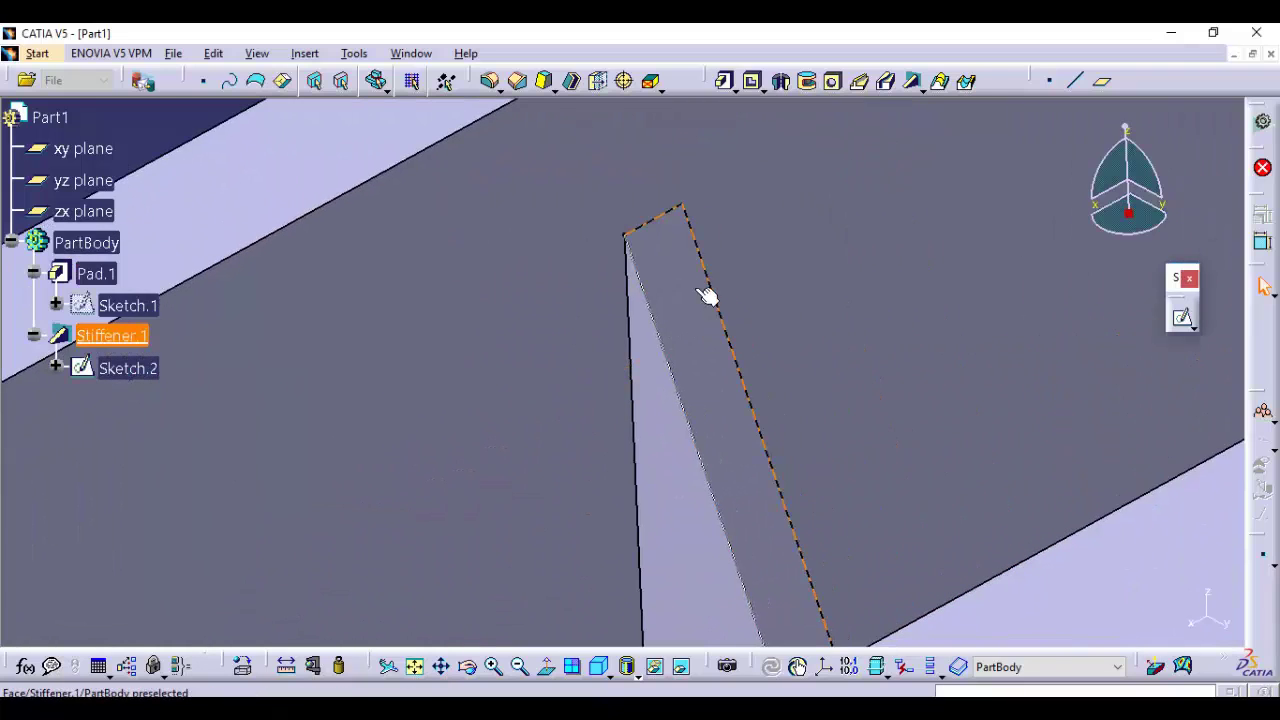
# Re-edit Stiffener.1 with Neutral Fiber so it is centred on its profile line
pyautogui.doubleClick(706, 300)
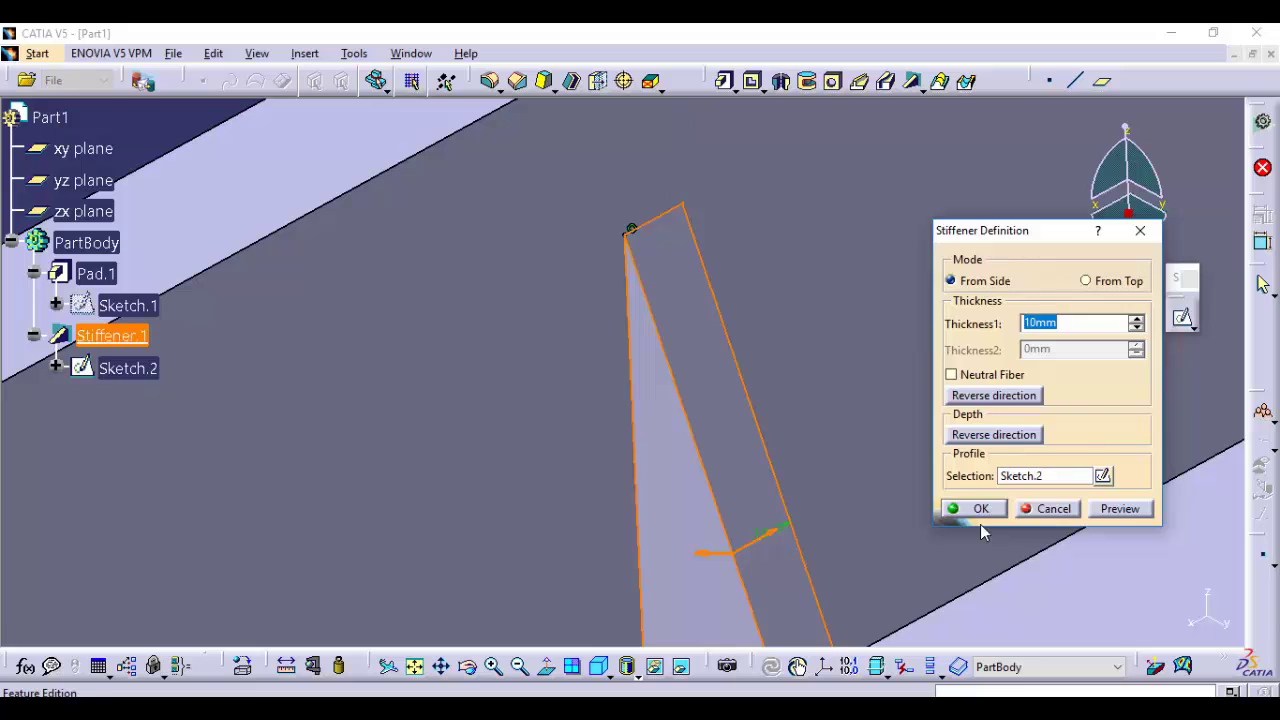
pyautogui.keyDown('ctrl'); pyautogui.moveTo(714, 257); pyautogui.dragTo(708, 363, button='middle'); pyautogui.keyUp('ctrl')
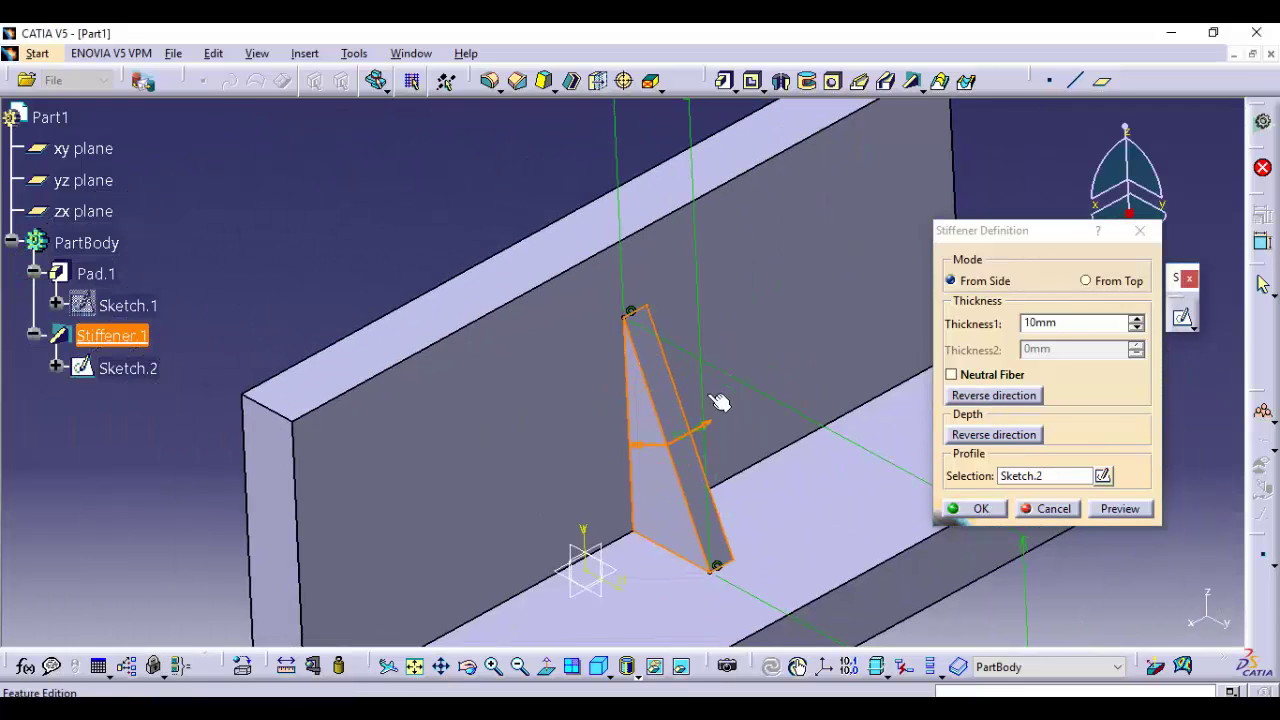
pyautogui.click(977, 509)
pyautogui.keyDown('ctrl'); pyautogui.moveTo(763, 443); pyautogui.dragTo(622, 316, button='middle'); pyautogui.keyUp('ctrl')
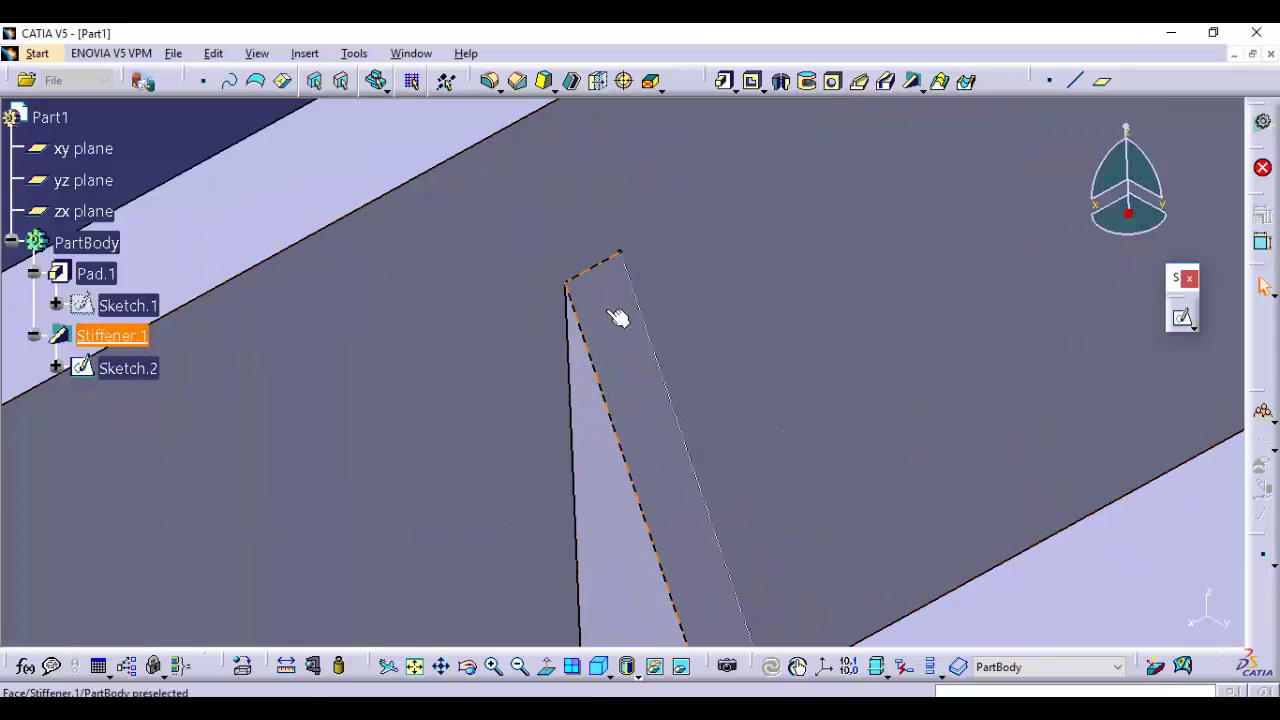
pyautogui.doubleClick(618, 316)
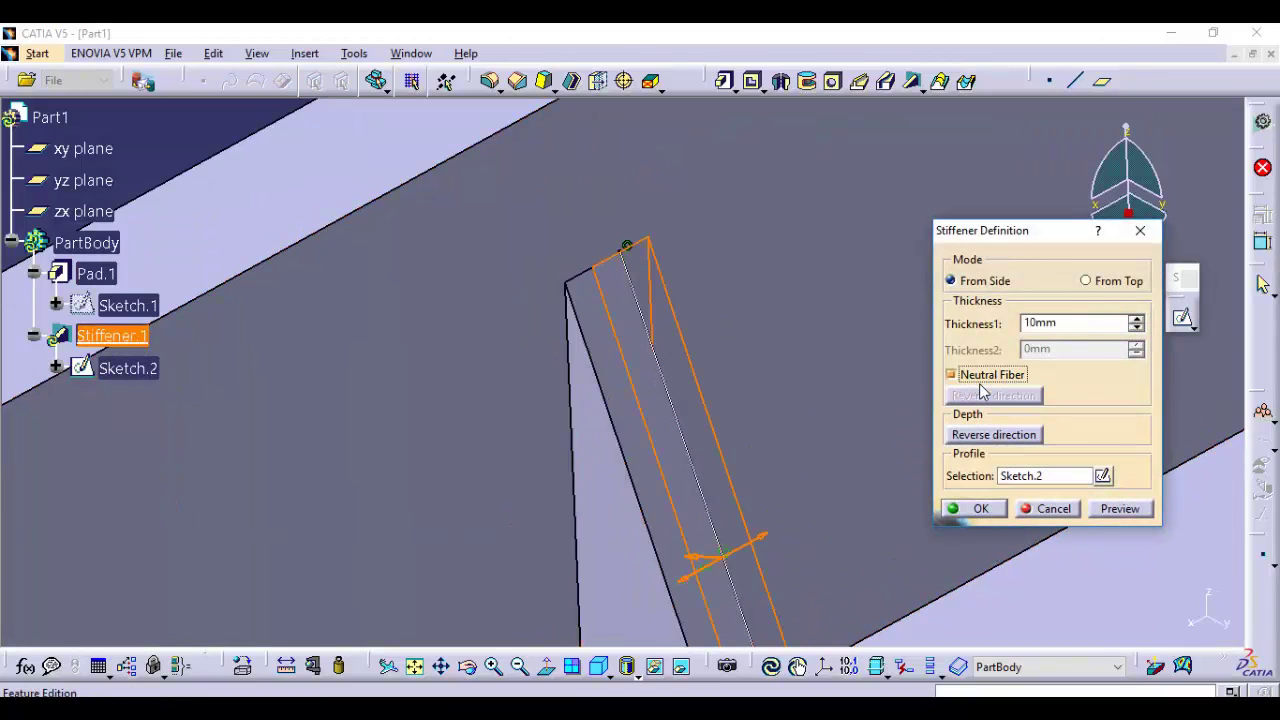
pyautogui.click(995, 512)
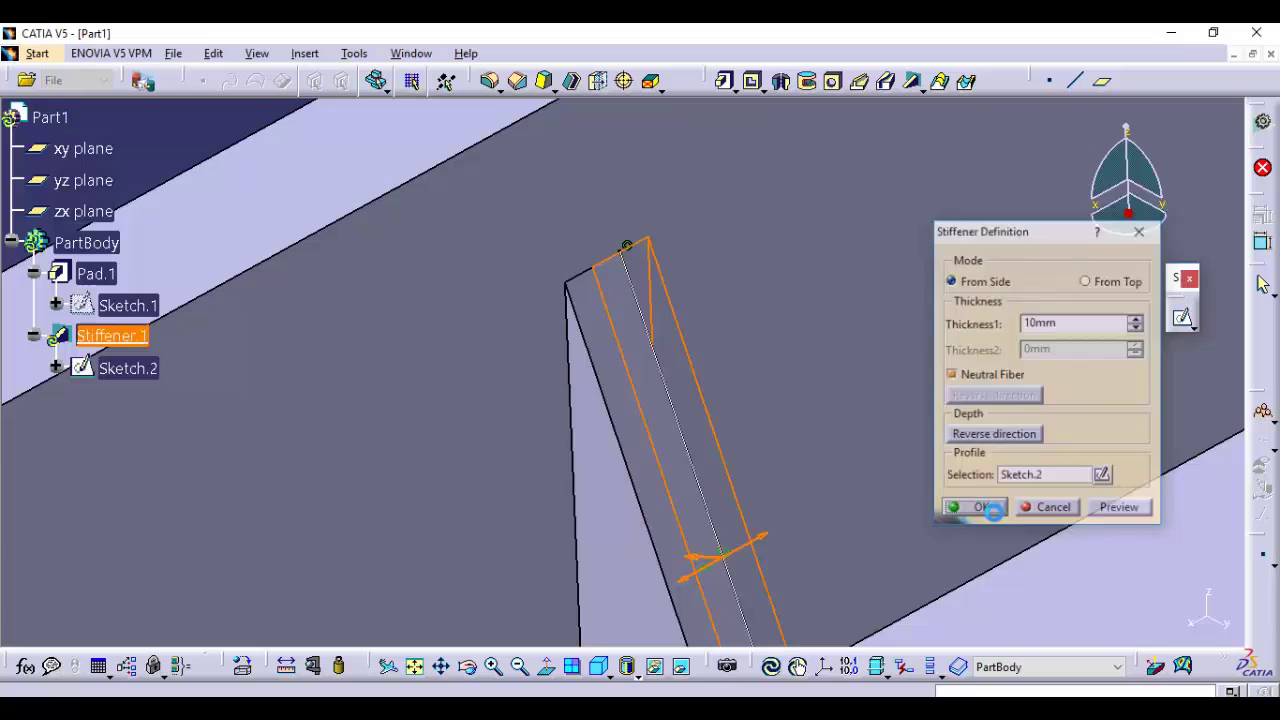
pyautogui.keyDown('ctrl'); pyautogui.moveTo(897, 283); pyautogui.dragTo(909, 394, button='middle'); pyautogui.keyUp('ctrl')
pyautogui.keyDown('ctrl'); pyautogui.moveTo(1069, 262); pyautogui.dragTo(884, 288, button='middle'); pyautogui.keyUp('ctrl')
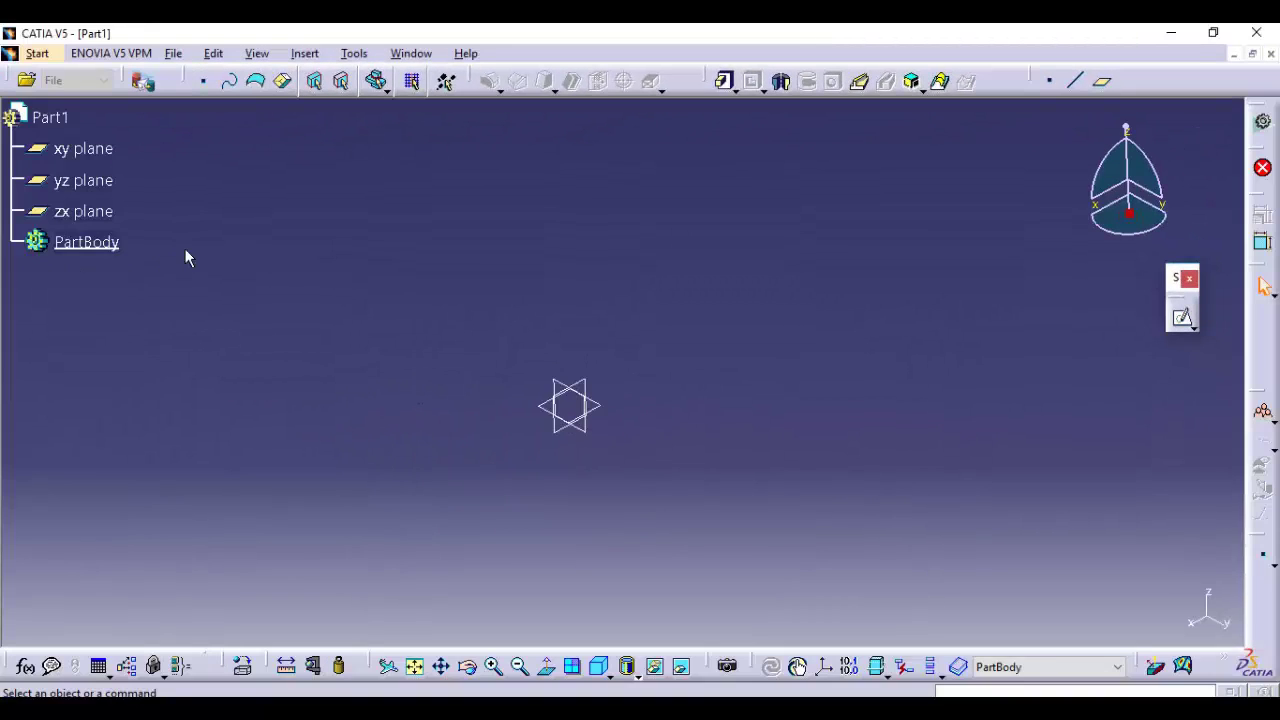
# Sketch a rectangle on the xy plane as Sketch.1 and exit the sketch
pyautogui.click(1183, 318)
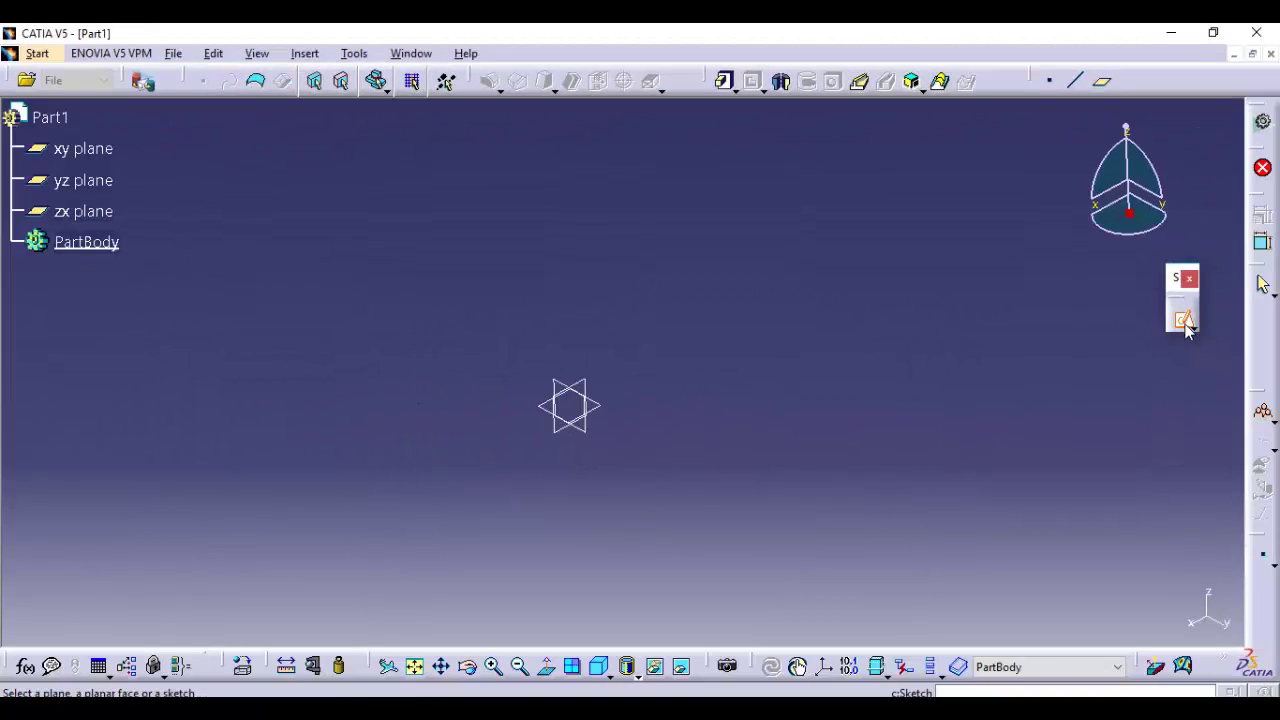
pyautogui.click(600, 410)
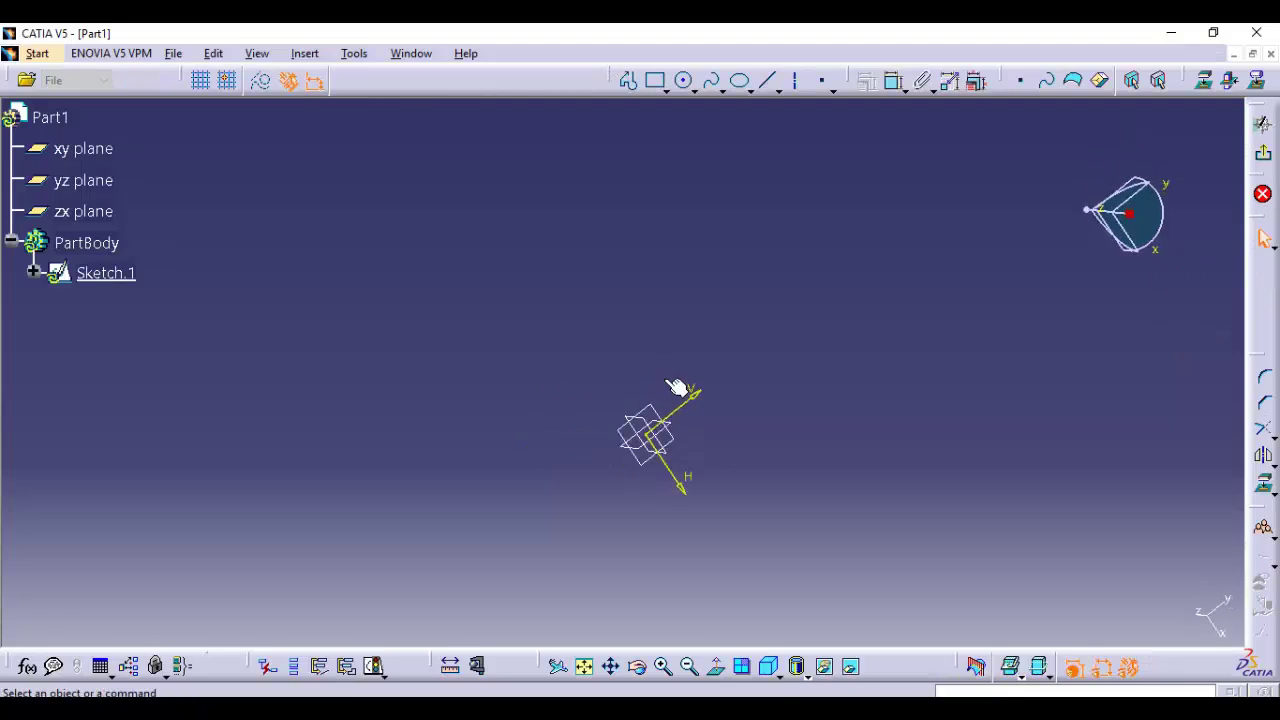
pyautogui.click(655, 80)
pyautogui.click(454, 517)
pyautogui.click(731, 238)
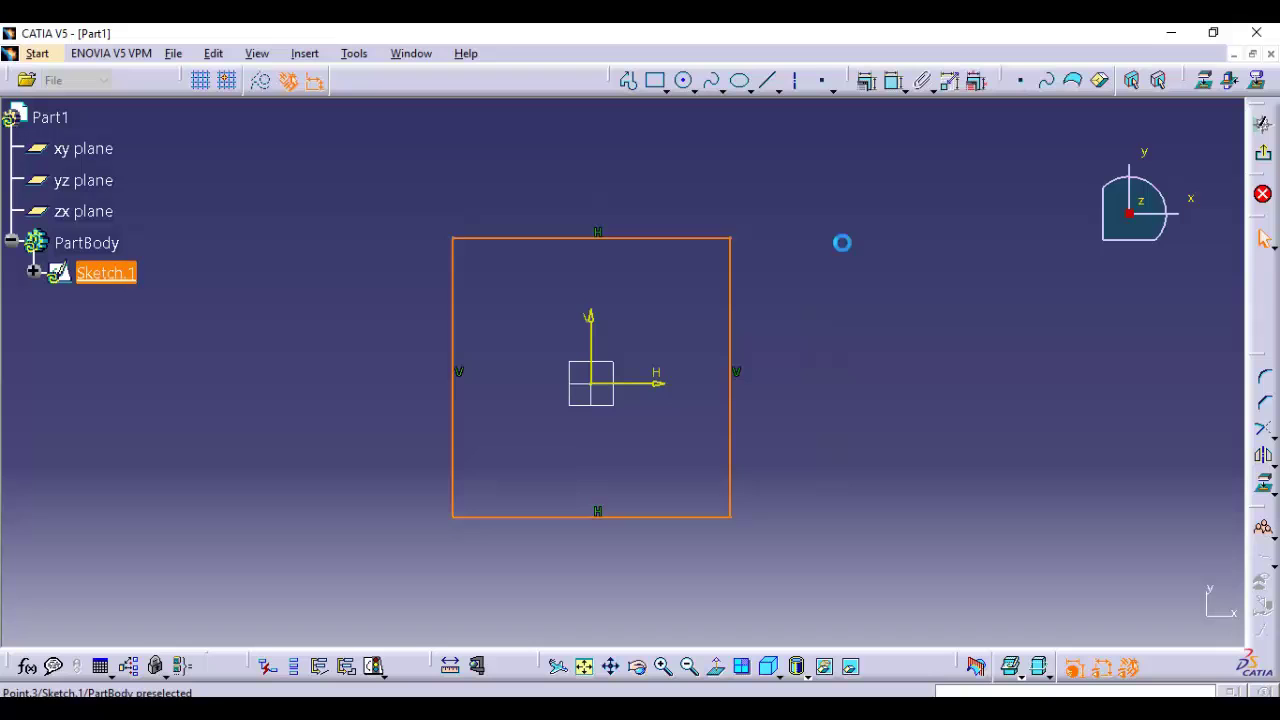
pyautogui.click(1263, 122)
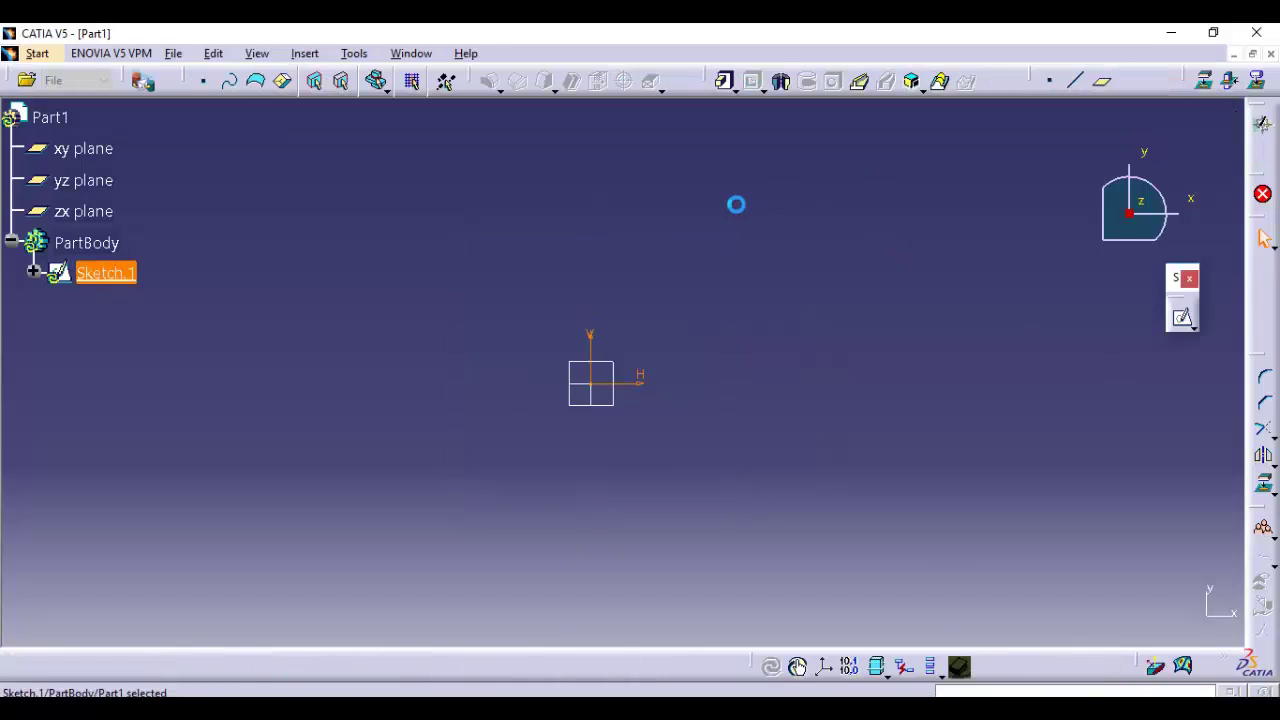
pyautogui.moveTo(803, 211)
pyautogui.mouseDown(button='middle')
pyautogui.moveTo(839, 285)
pyautogui.moveTo(679, 305)
pyautogui.mouseUp(button='middle')
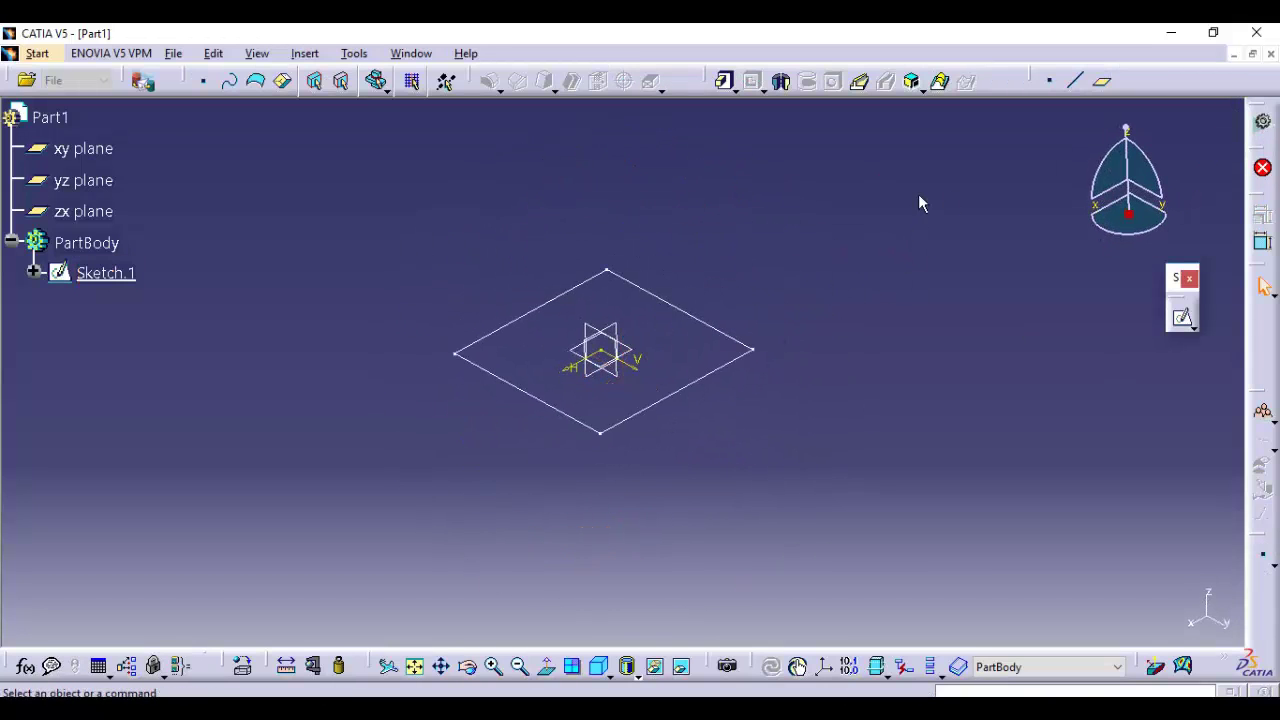
# Sketch a circle centred at the origin on the yz plane as Sketch.2 and exit
pyautogui.click(1182, 317)
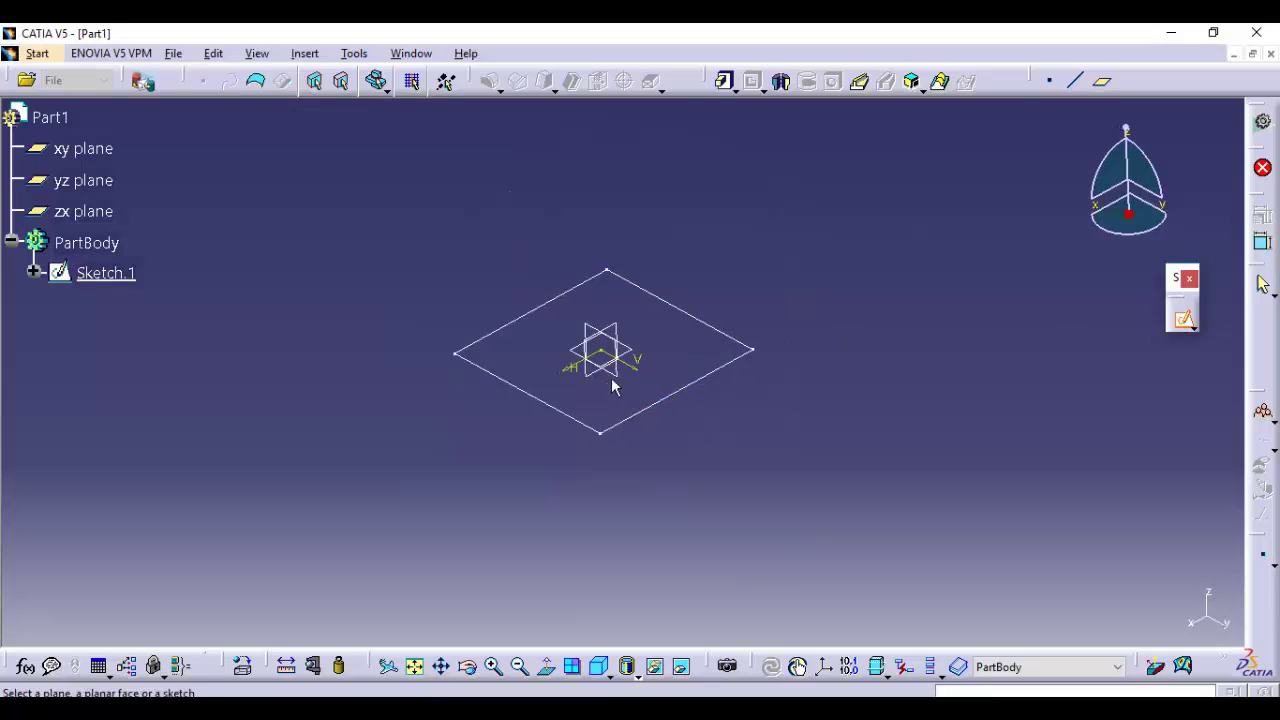
pyautogui.click(718, 323)
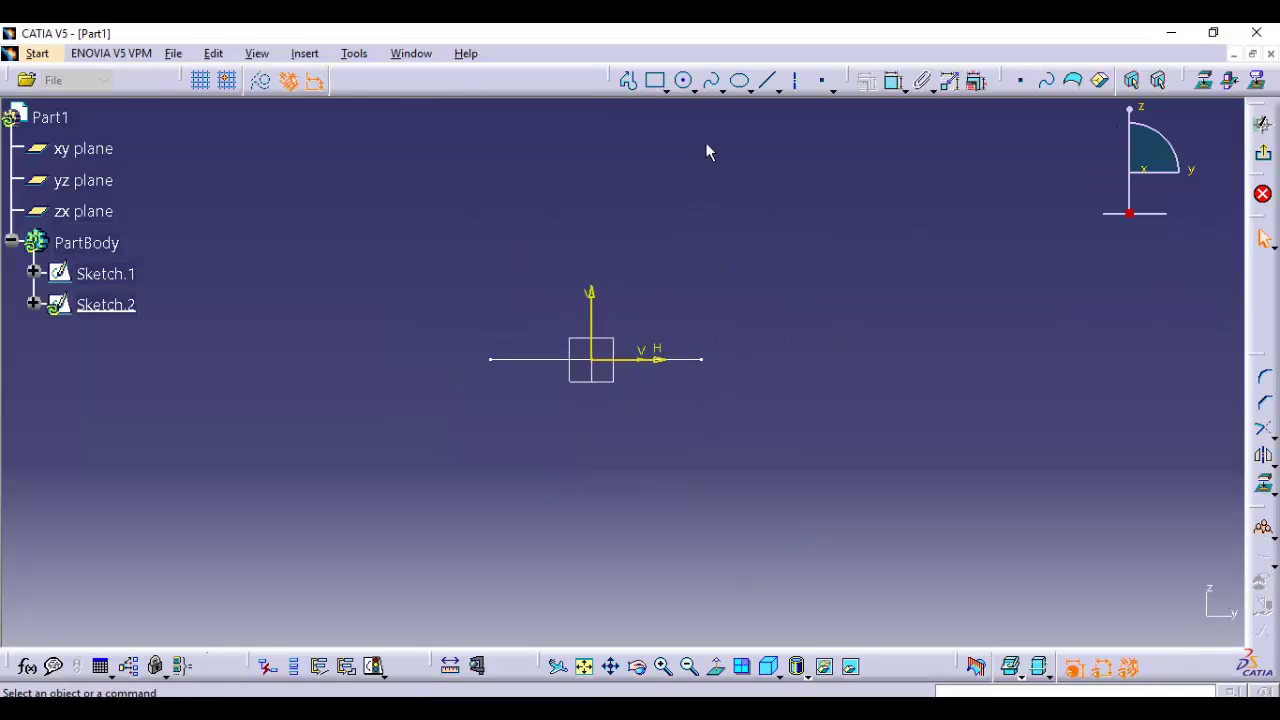
pyautogui.click(684, 80)
pyautogui.click(591, 359)
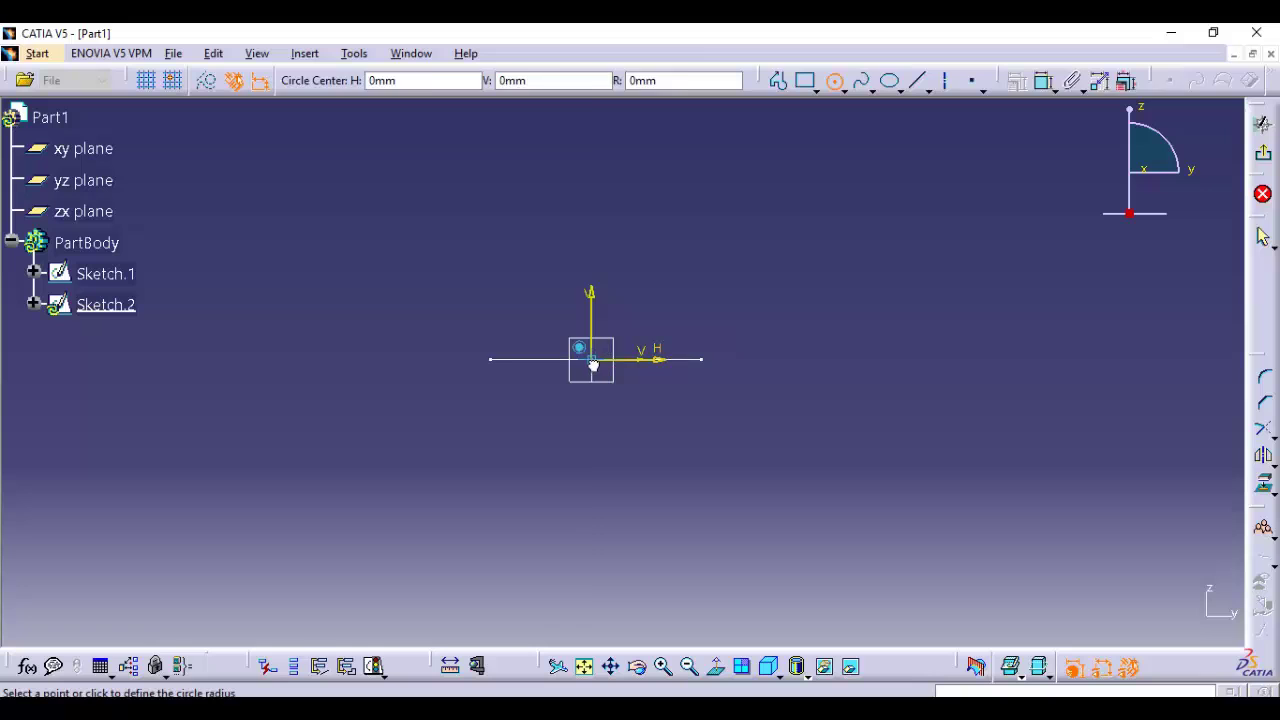
pyautogui.click(496, 361)
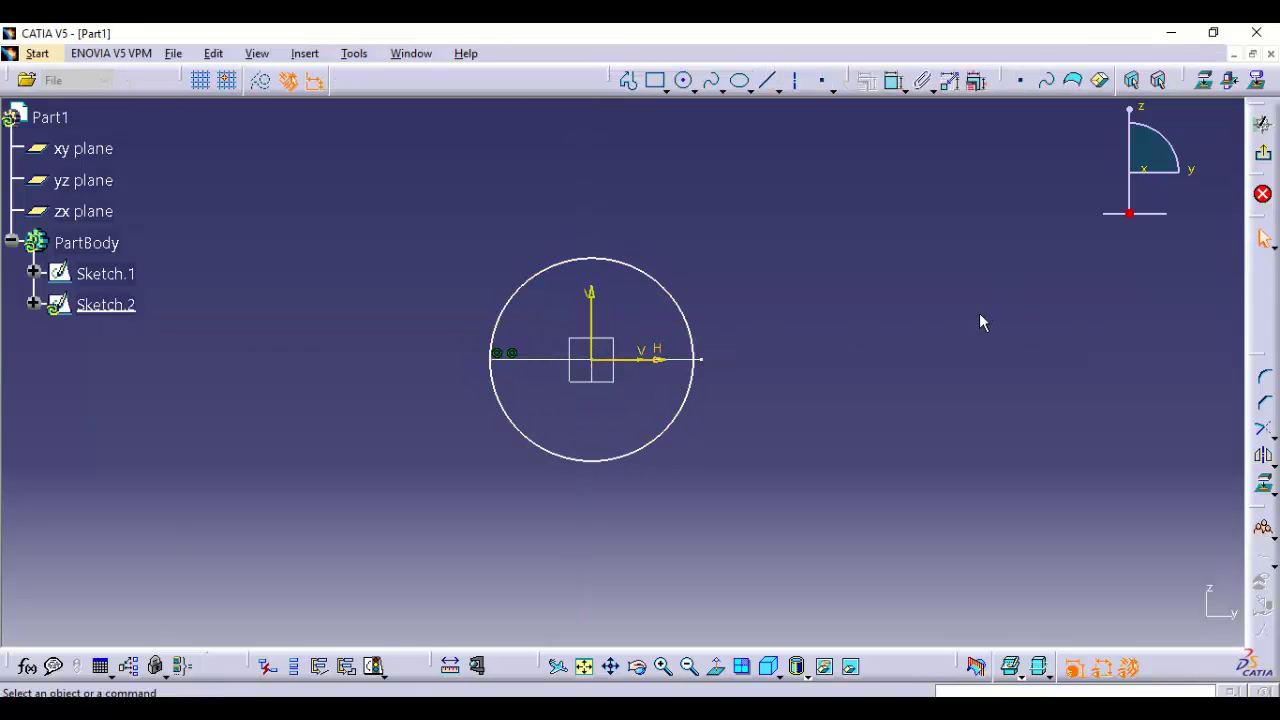
pyautogui.click(1263, 123)
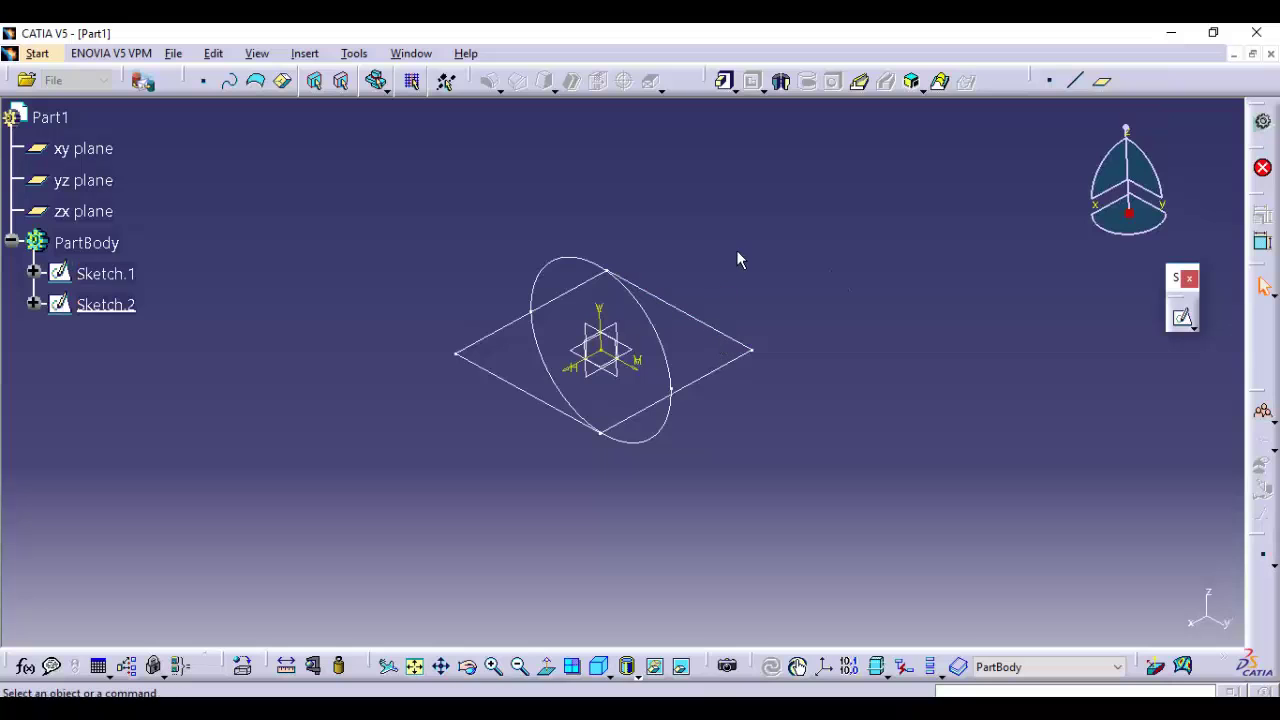
# Reopen Sketch.1 and dimension the rectangle's width, height and top-edge distance from the horizontal axis
pyautogui.doubleClick(702, 322)
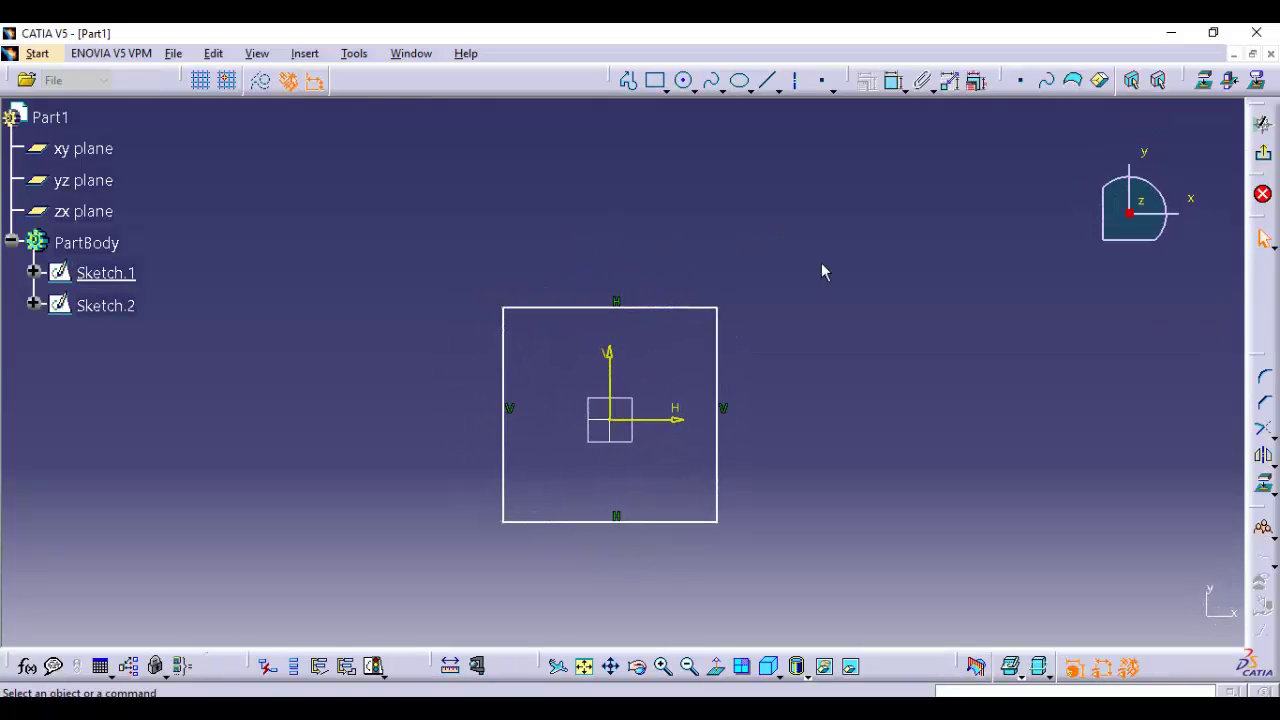
pyautogui.click(893, 80)
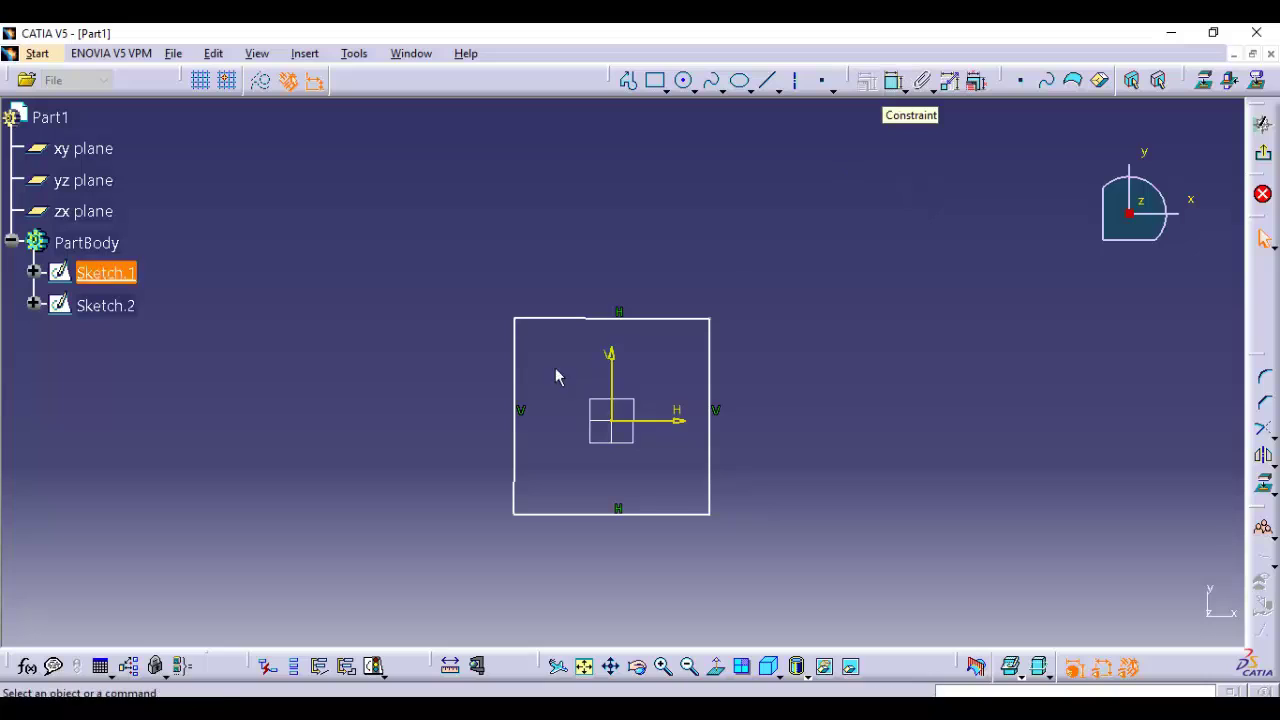
pyautogui.click(894, 84)
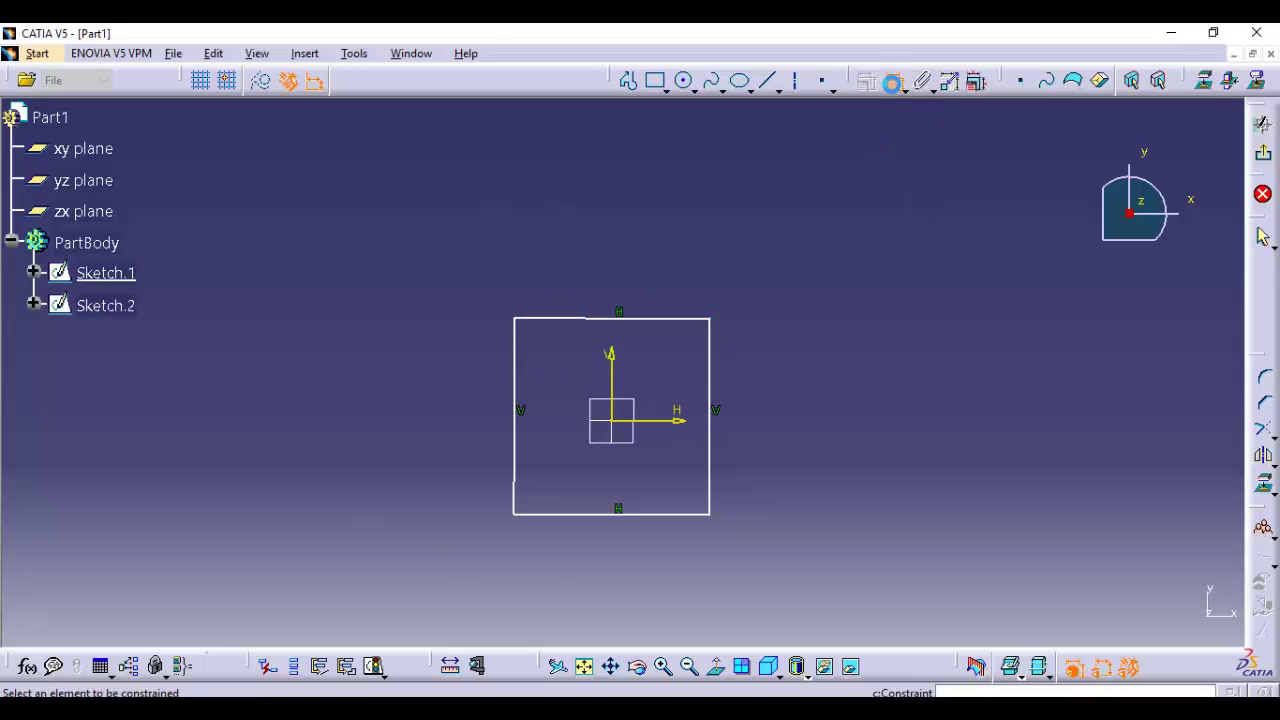
pyautogui.click(556, 318)
pyautogui.click(565, 230)
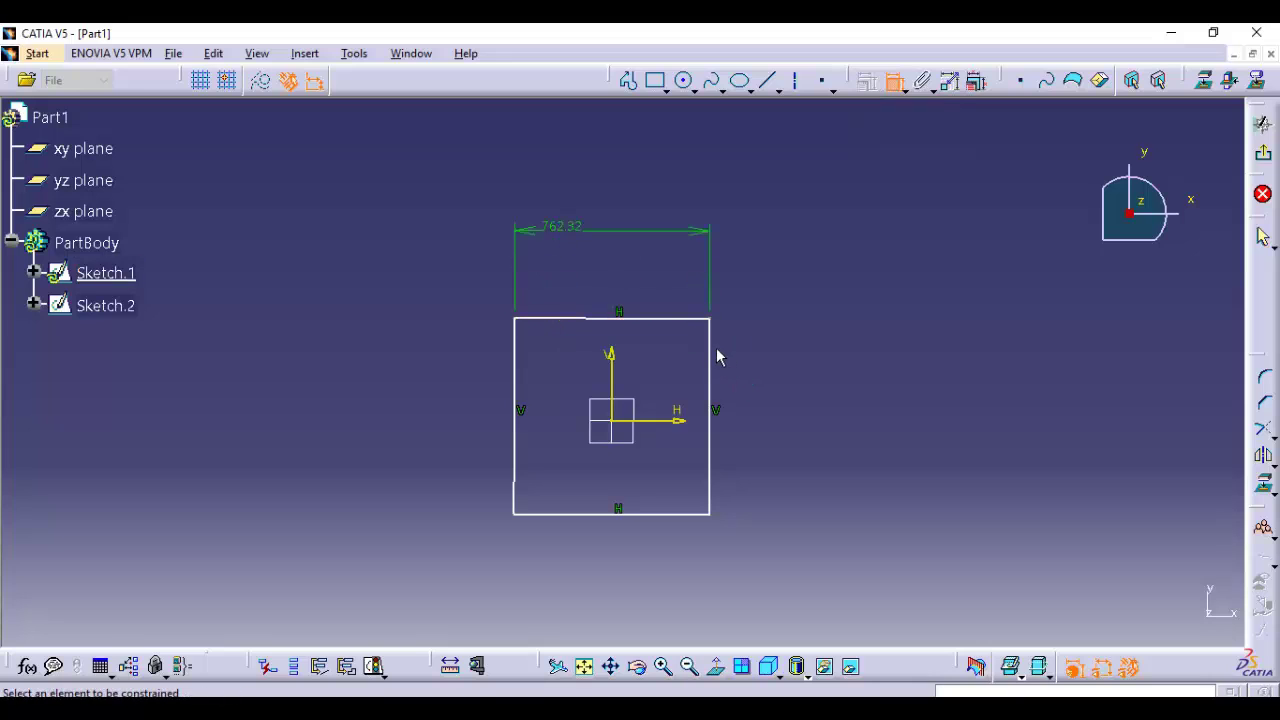
pyautogui.click(711, 356)
pyautogui.click(795, 375)
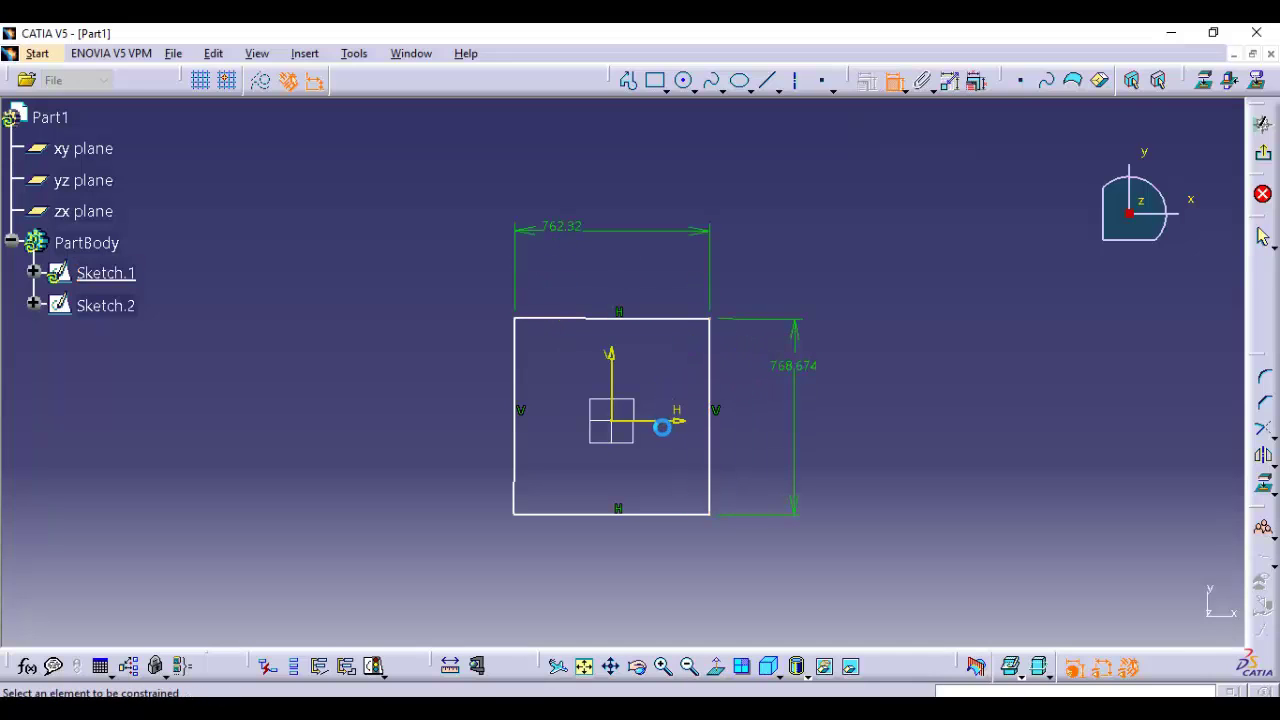
pyautogui.click(660, 421)
pyautogui.click(648, 319)
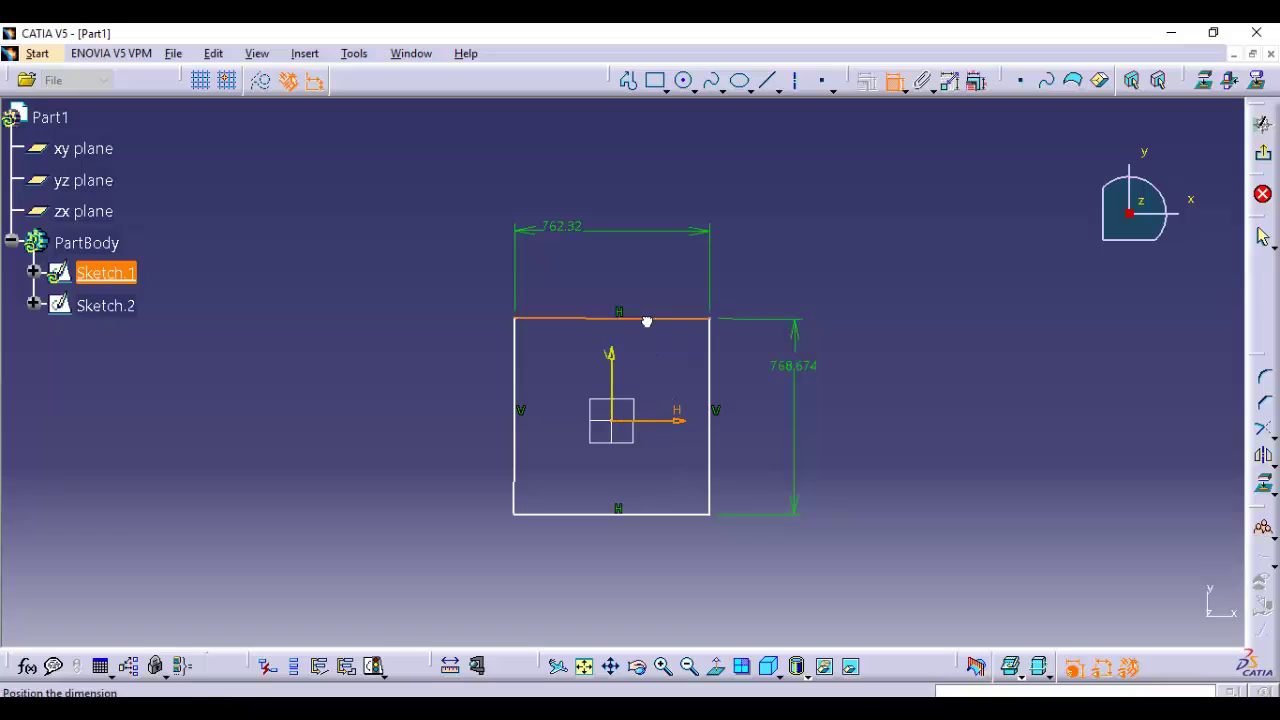
pyautogui.click(441, 371)
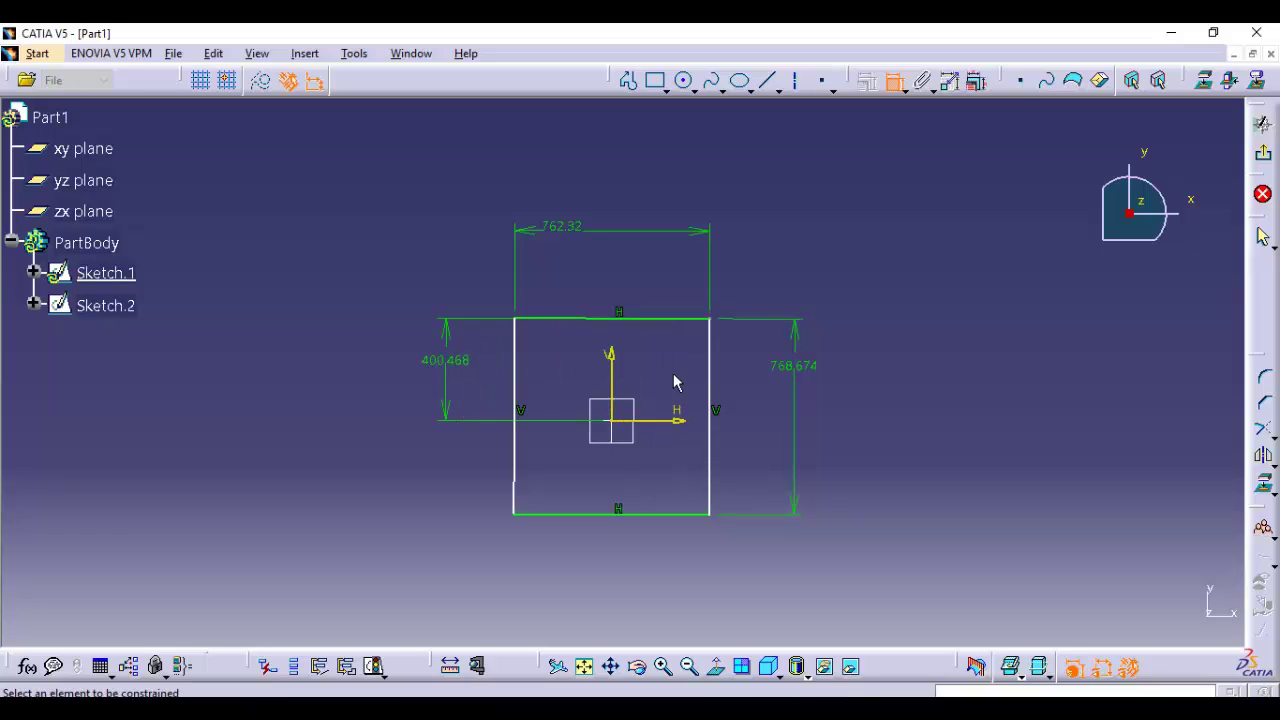
# Dimension the bottom edge from the horizontal axis and the right edge from the vertical axis
pyautogui.click(658, 421)
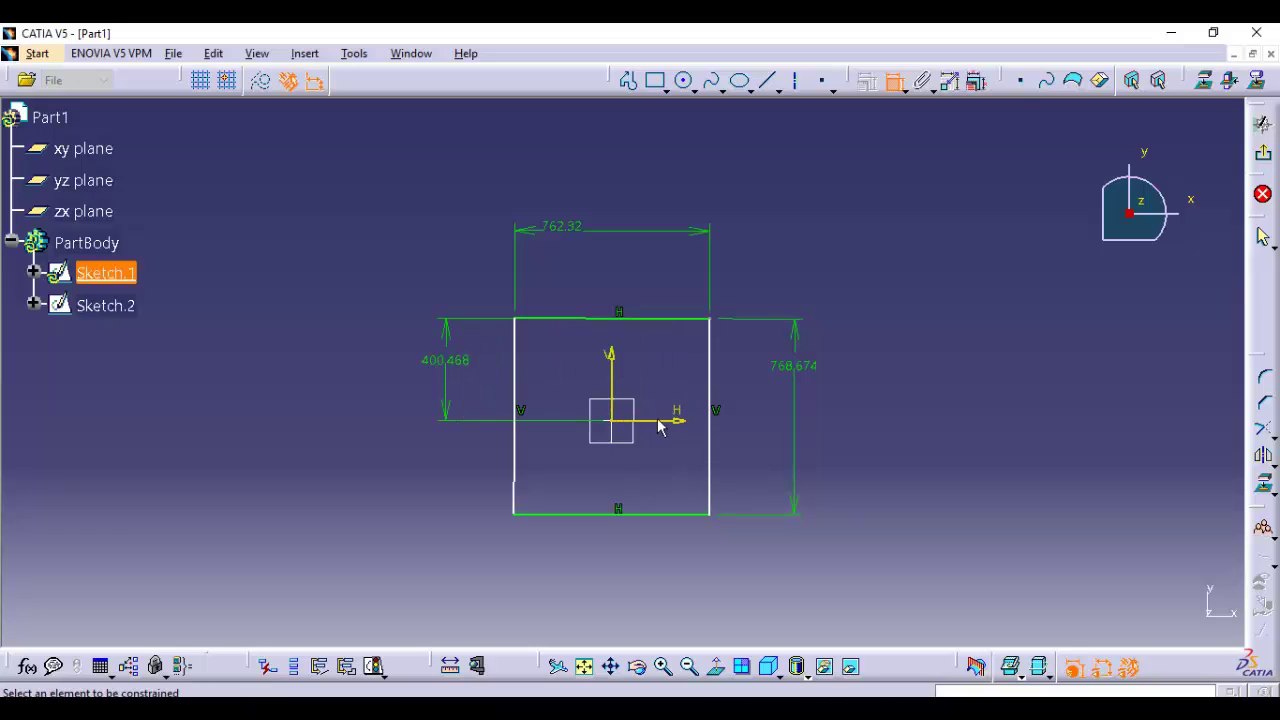
pyautogui.click(643, 514)
pyautogui.rightClick(873, 473)
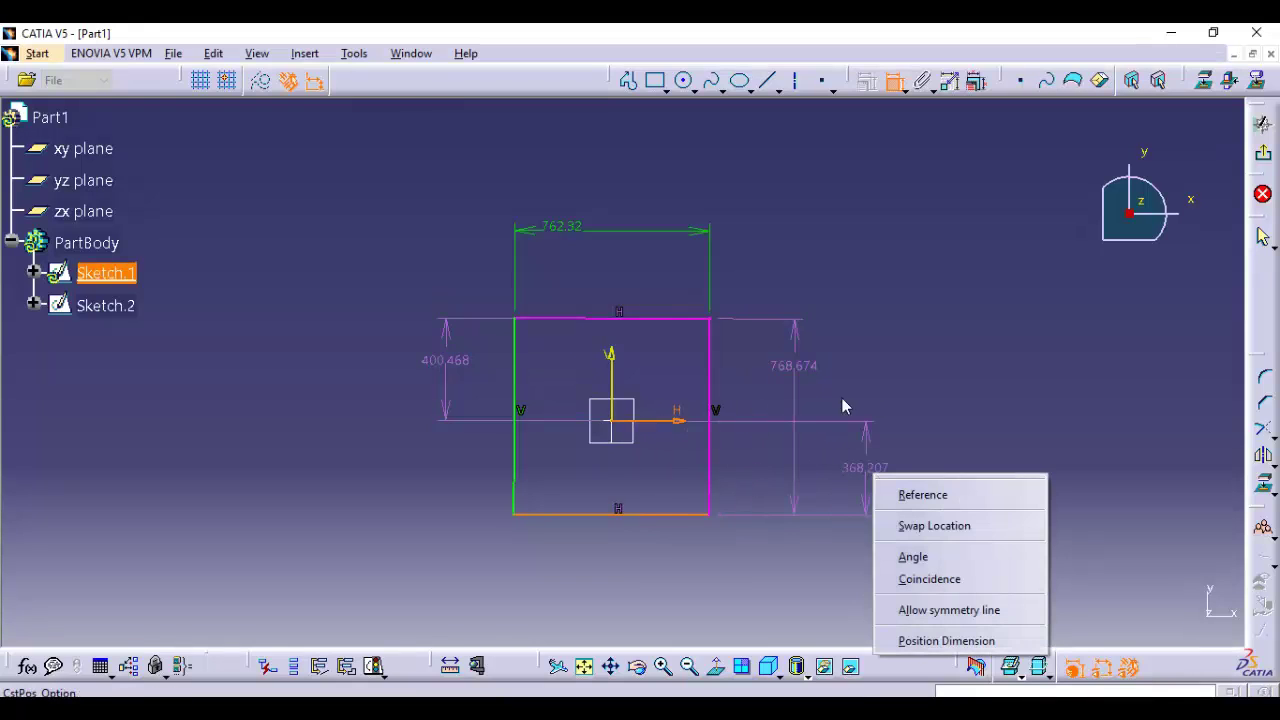
pyautogui.click(951, 374)
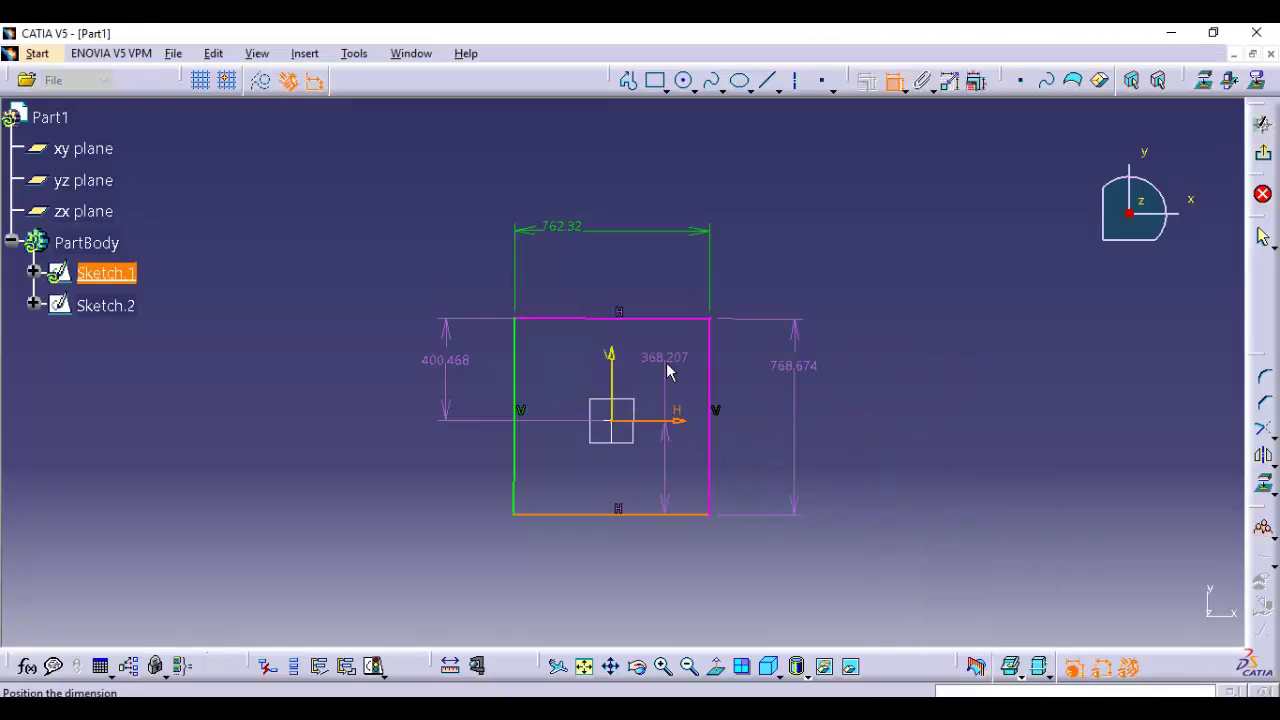
pyautogui.click(670, 372)
pyautogui.click(893, 80)
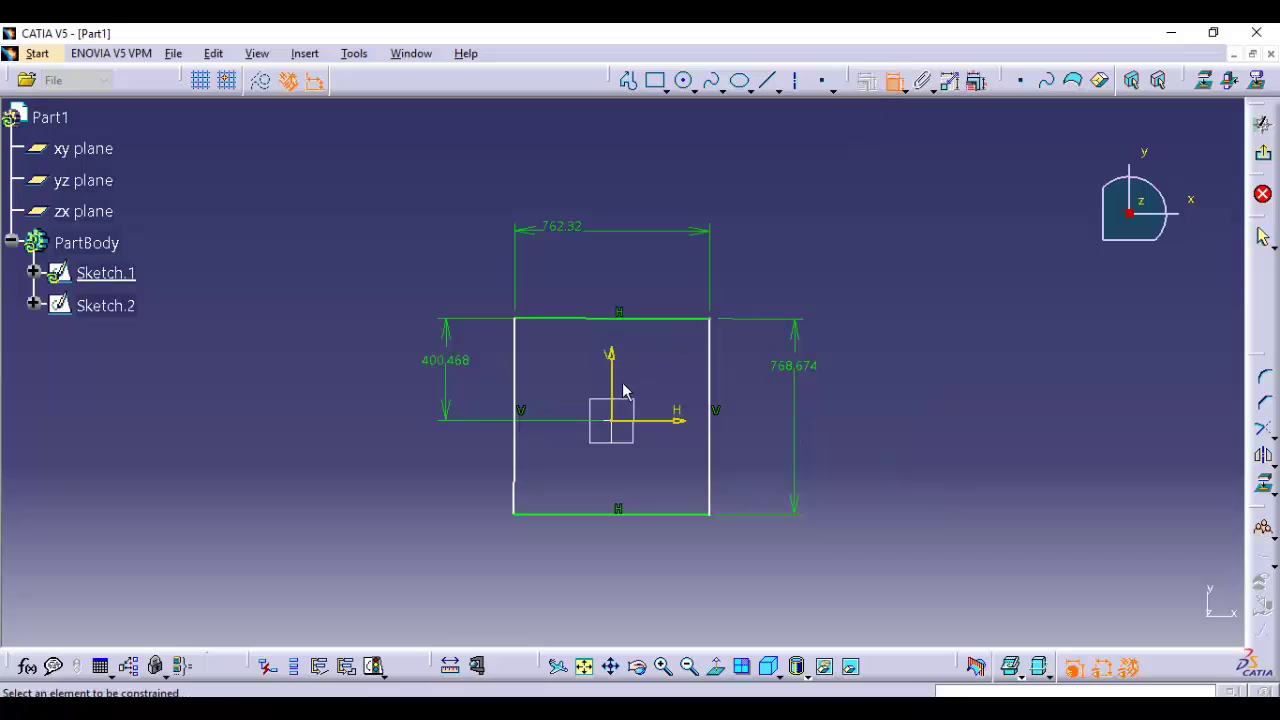
pyautogui.click(611, 358)
pyautogui.click(710, 368)
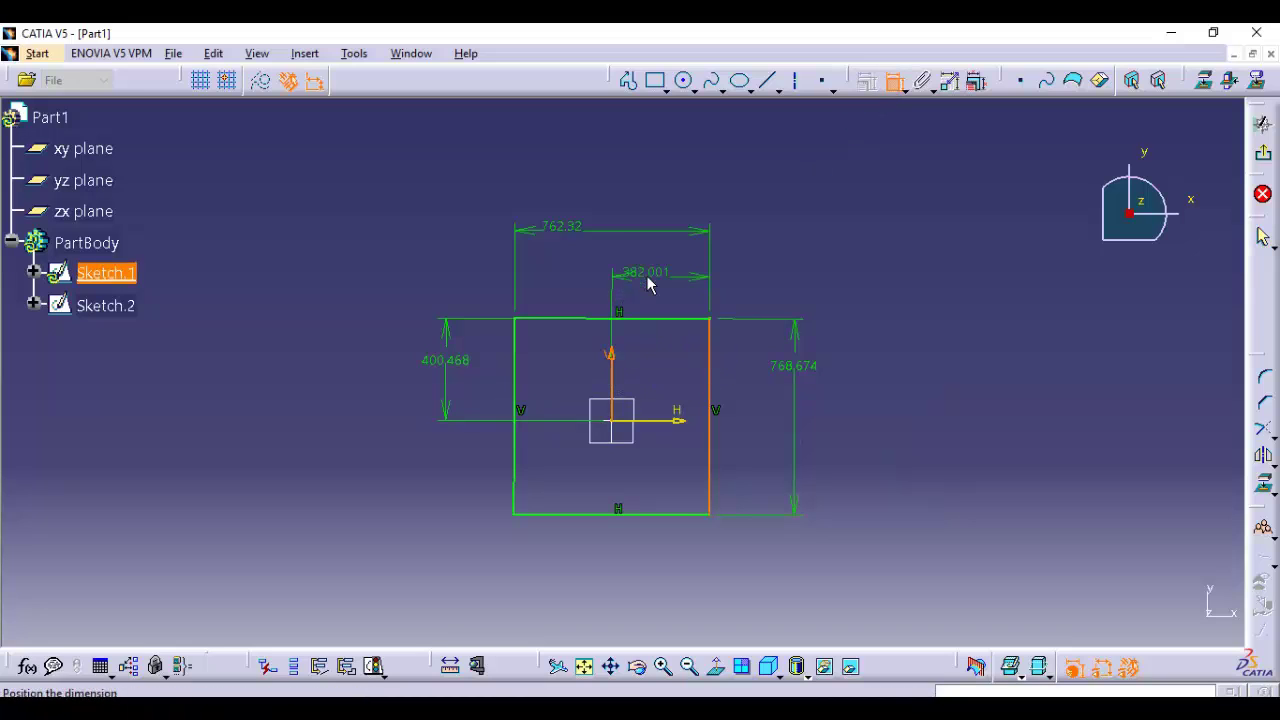
pyautogui.click(648, 285)
# Set the rectangle width to 100 and the vertical-axis offset to 50
pyautogui.click(574, 229)
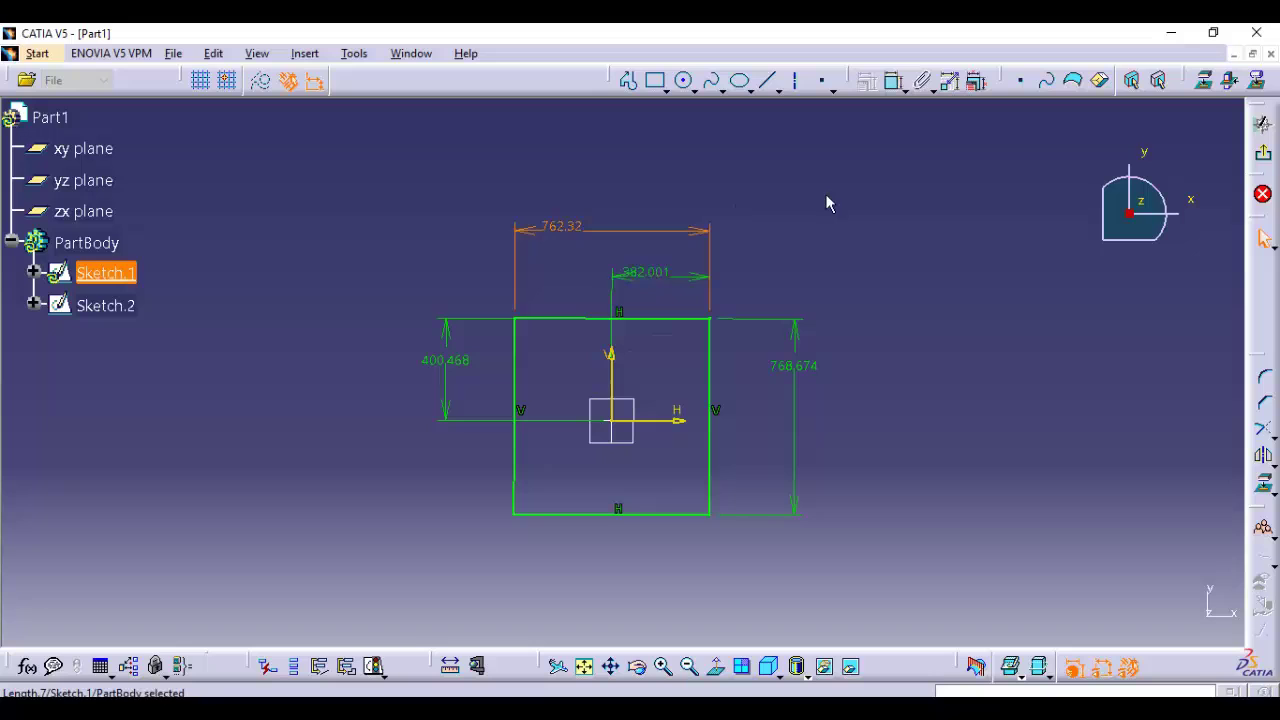
pyautogui.doubleClick(571, 224)
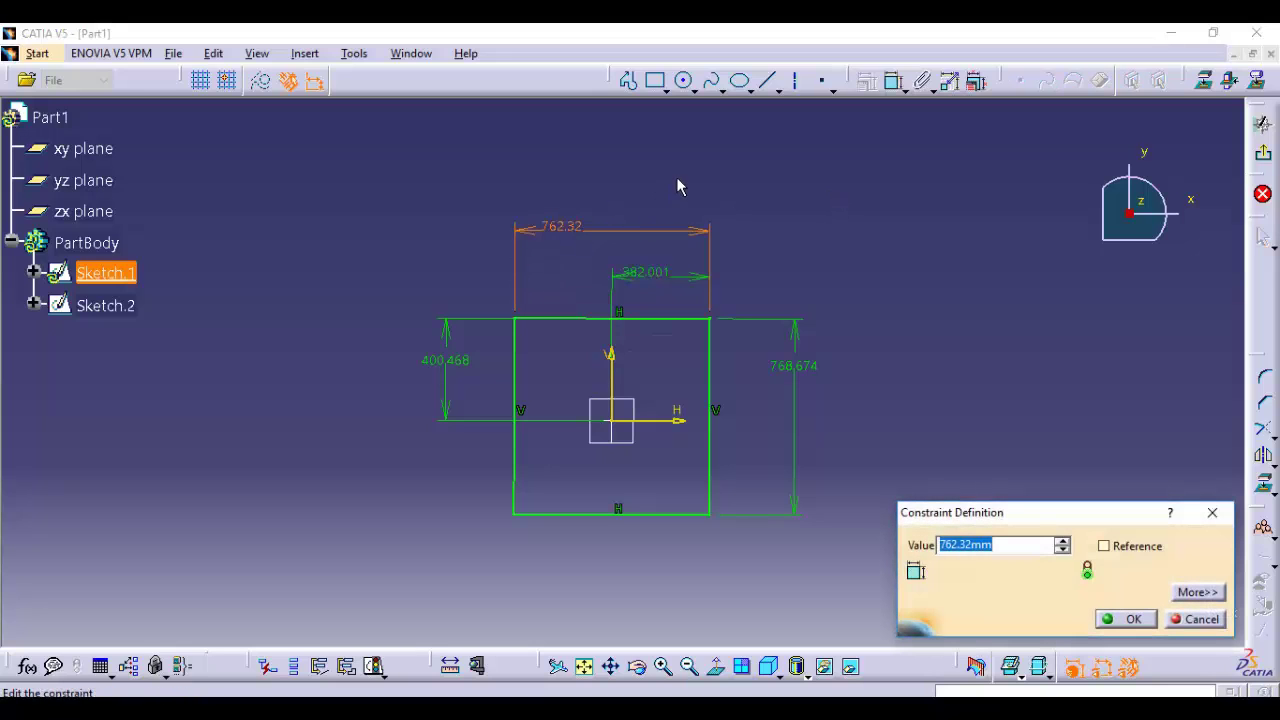
pyautogui.write('100')
pyautogui.press('Return')
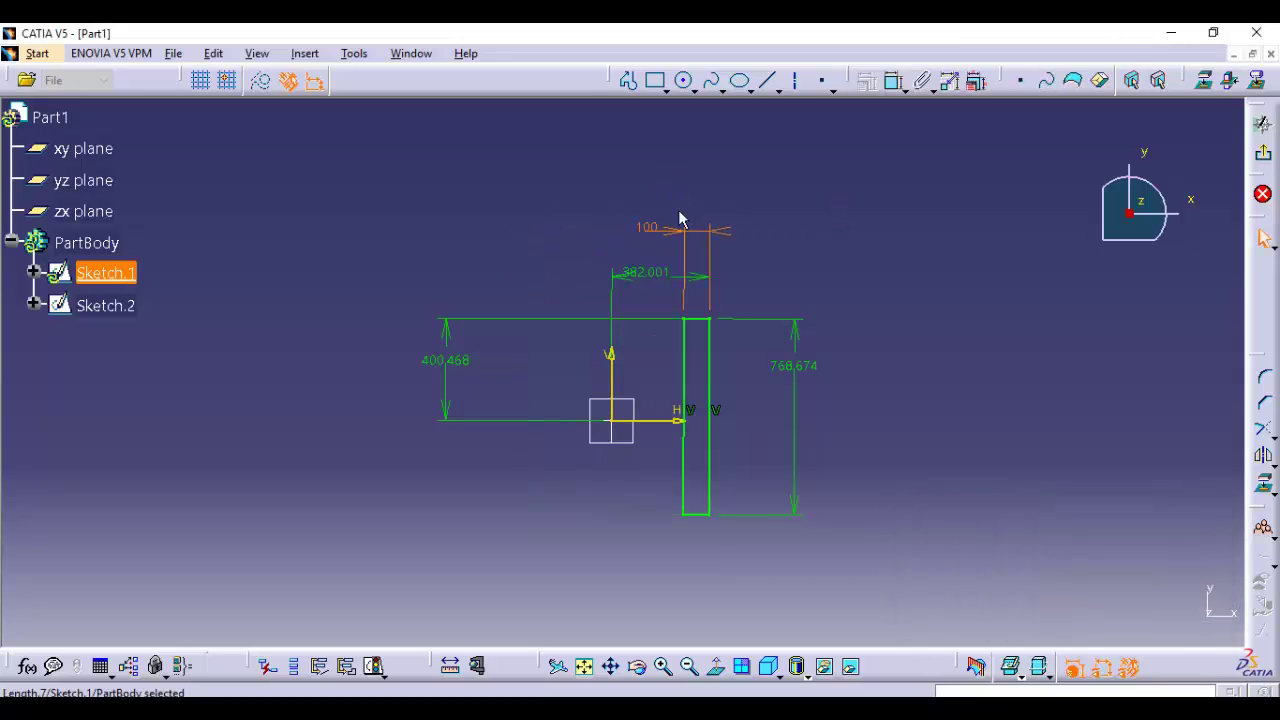
pyautogui.doubleClick(641, 278)
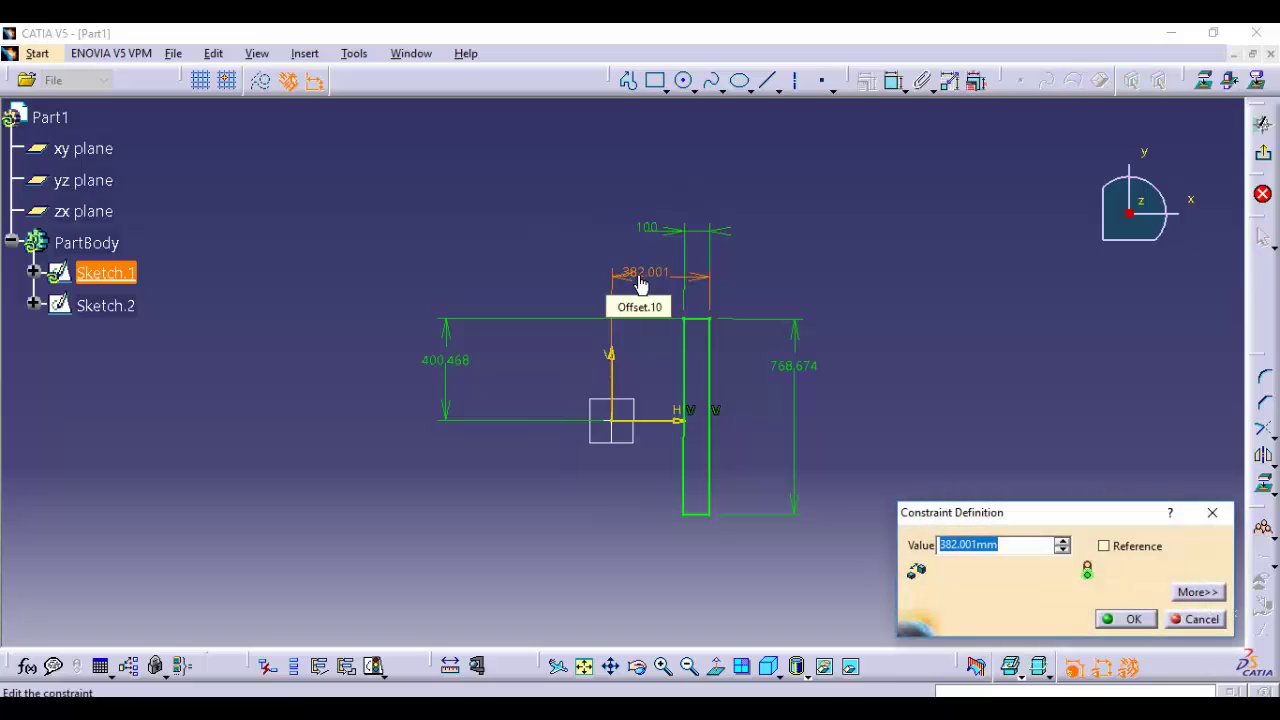
pyautogui.write('50')
pyautogui.press('Return')
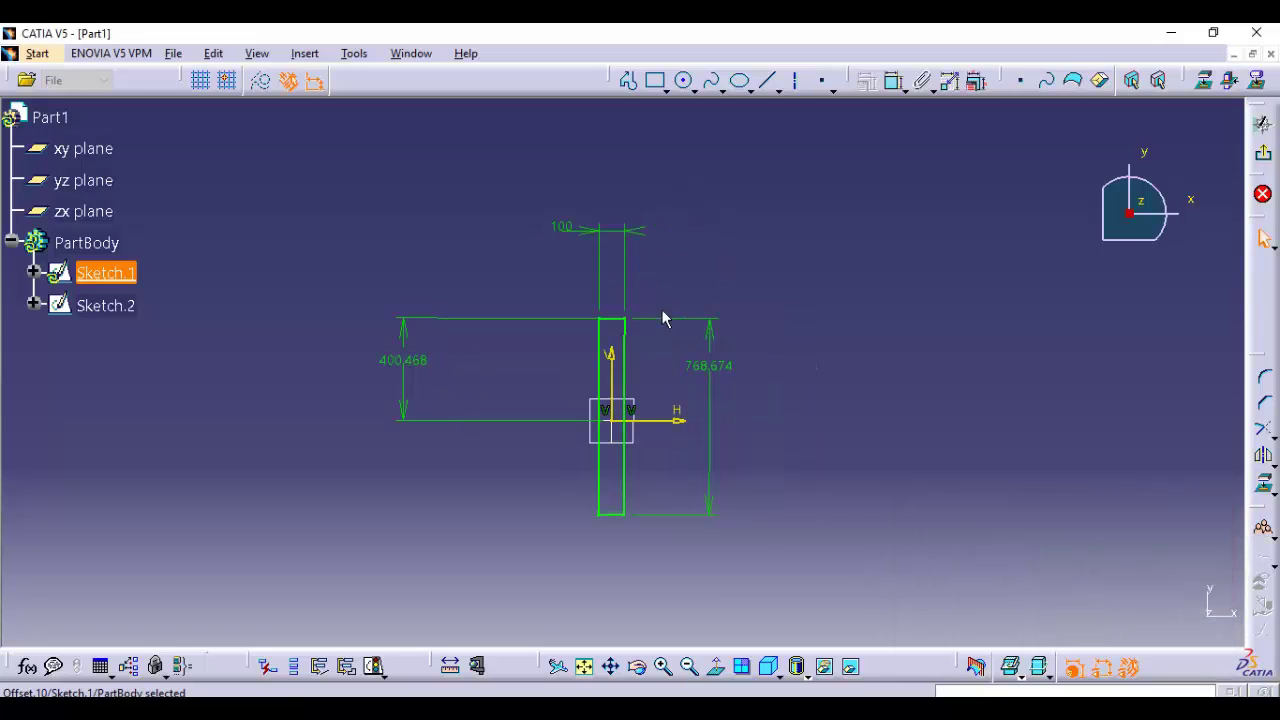
# Set the height to 100 and the horizontal-axis offset to 0, then exit the sketch
pyautogui.doubleClick(700, 370)
pyautogui.write('100')
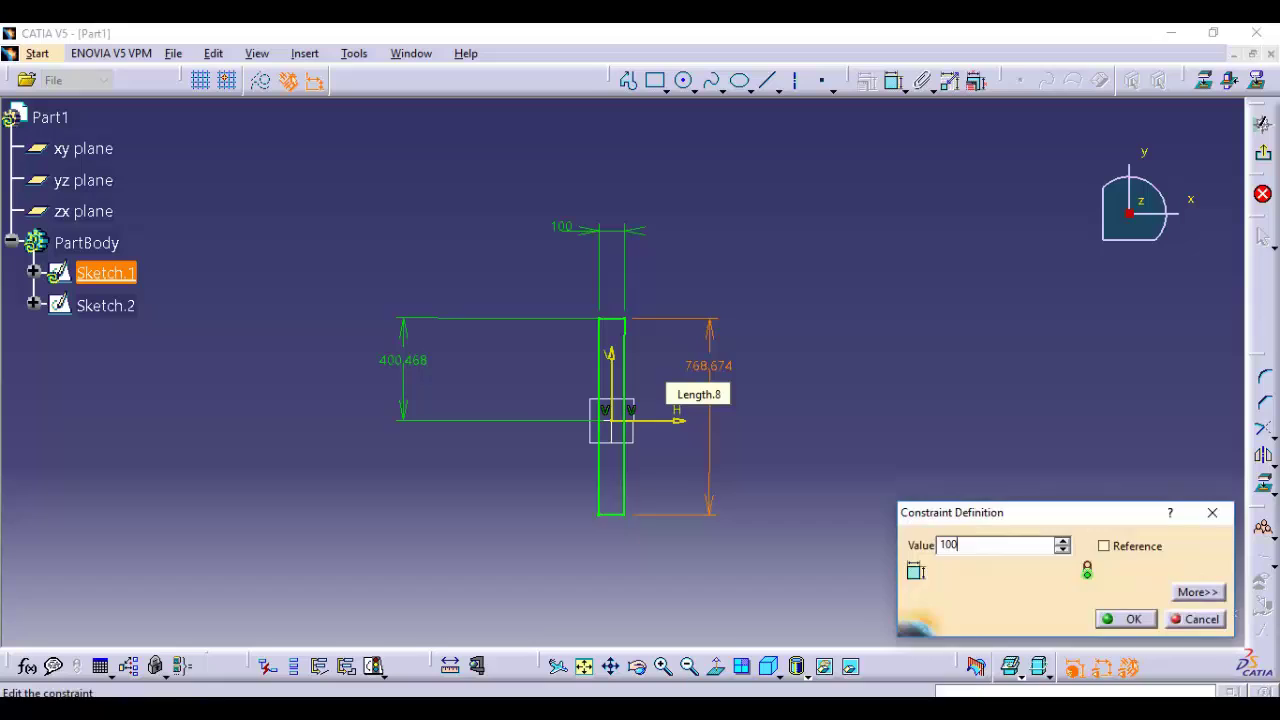
pyautogui.press('Return')
pyautogui.doubleClick(391, 362)
pyautogui.write('0mm')
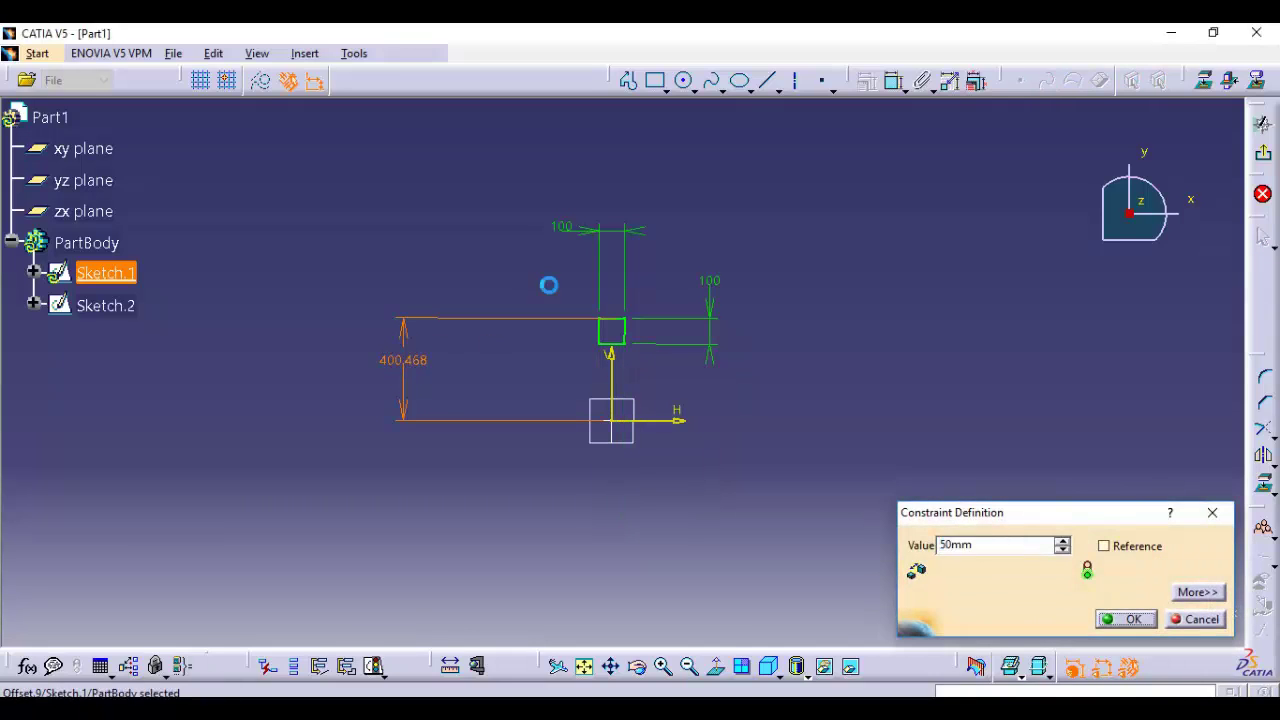
pyautogui.press('Return')
pyautogui.moveTo(779, 504)
pyautogui.keyDown('ctrl'); pyautogui.mouseDown(button='middle')
pyautogui.moveTo(806, 471)
pyautogui.moveTo(806, 134)
pyautogui.moveTo(1265, 163)
pyautogui.mouseUp(button='middle'); pyautogui.keyUp('ctrl')
pyautogui.click(1265, 160)
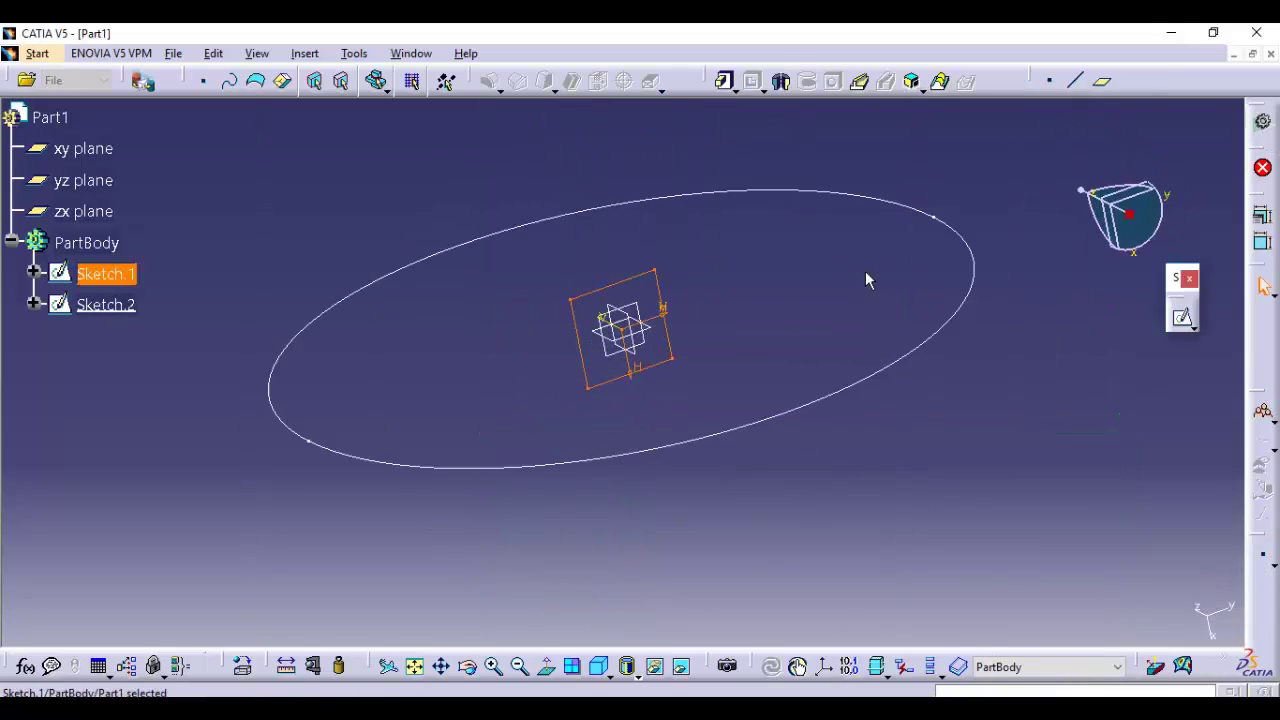
pyautogui.keyDown('ctrl'); pyautogui.moveTo(928, 243); pyautogui.dragTo(688, 264, button='middle'); pyautogui.keyUp('ctrl')
# Constrain the Sketch.2 circle to a 100 mm diameter and return to the 3D part
pyautogui.doubleClick(652, 265)
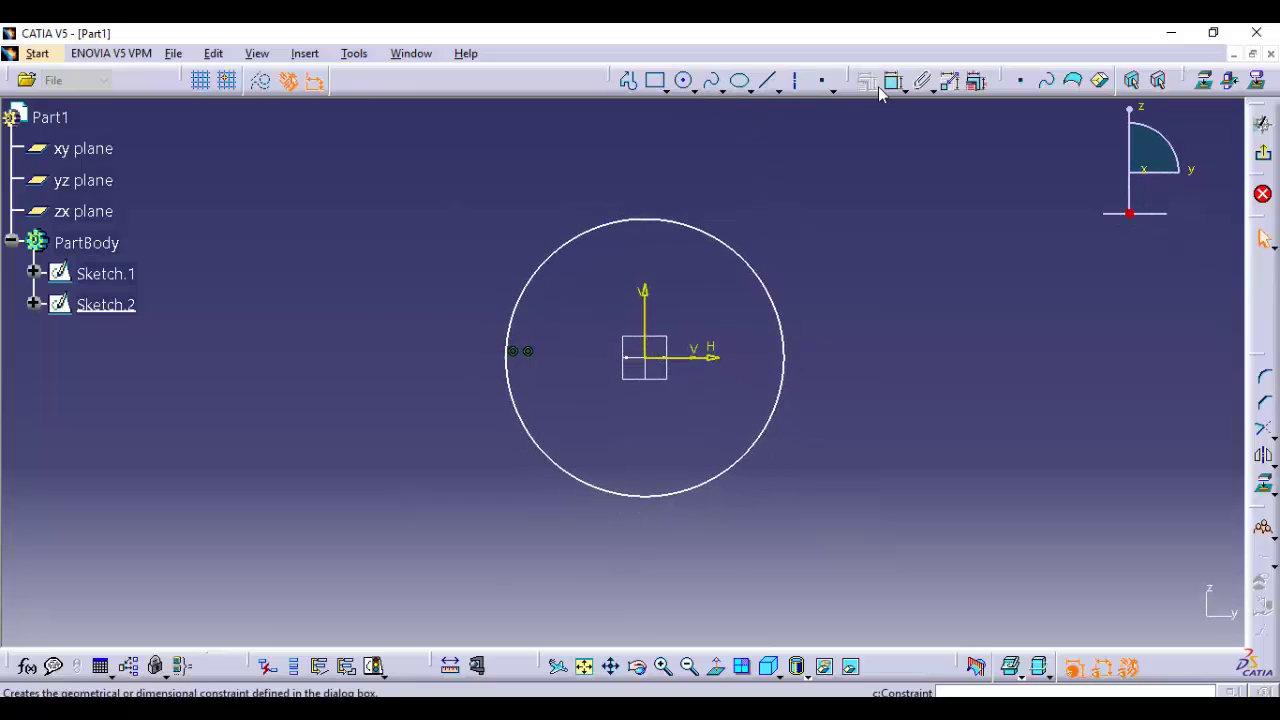
pyautogui.click(718, 238)
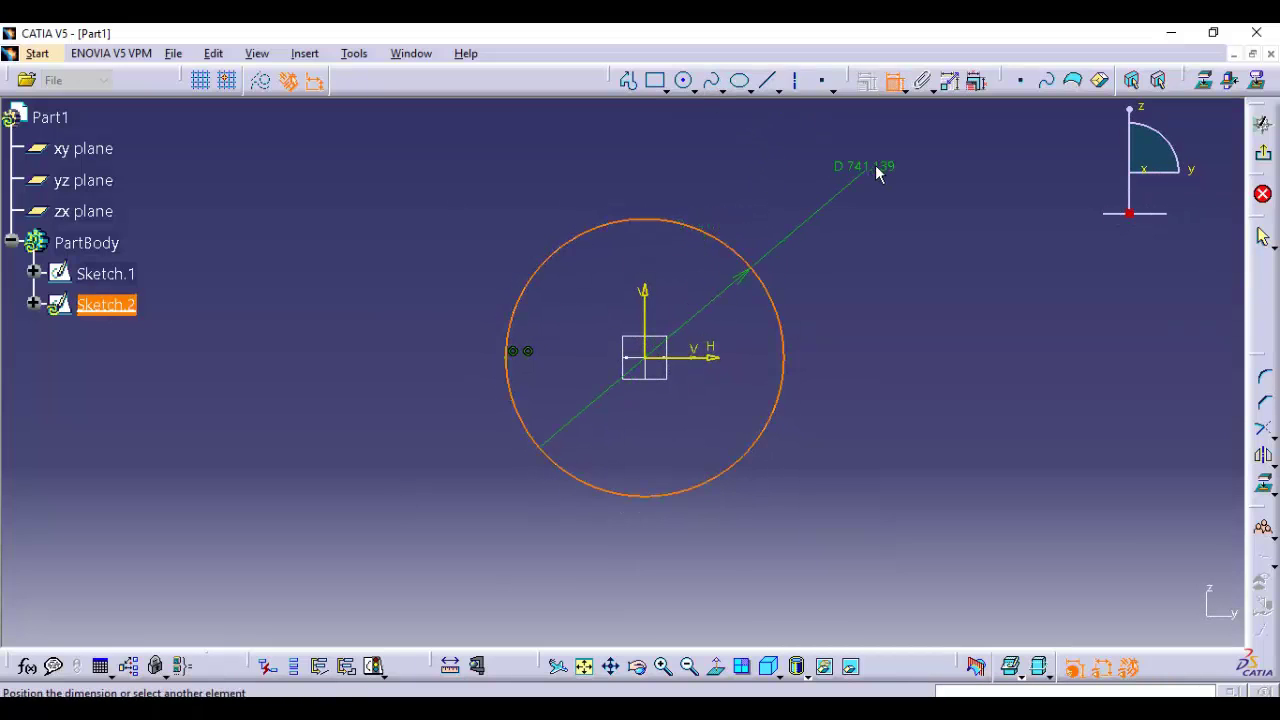
pyautogui.click(894, 170)
pyautogui.doubleClick(890, 163)
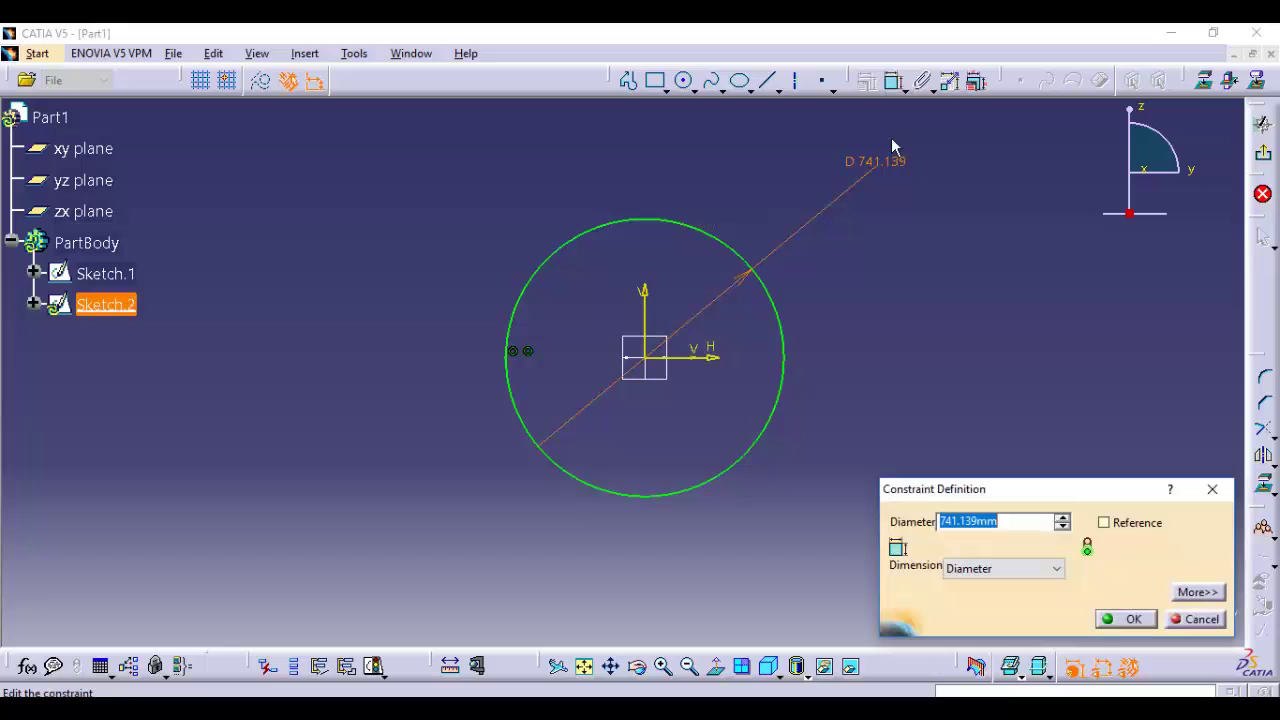
pyautogui.write('100')
pyautogui.press('Return')
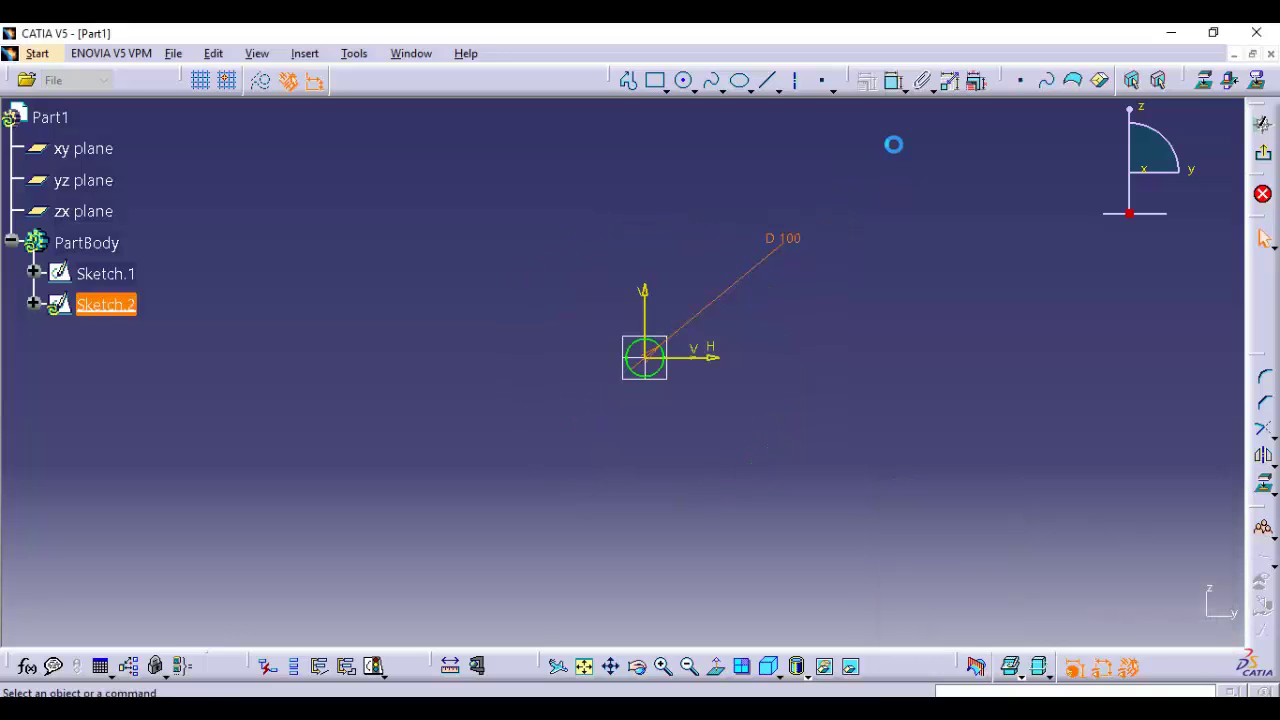
pyautogui.click(1263, 153)
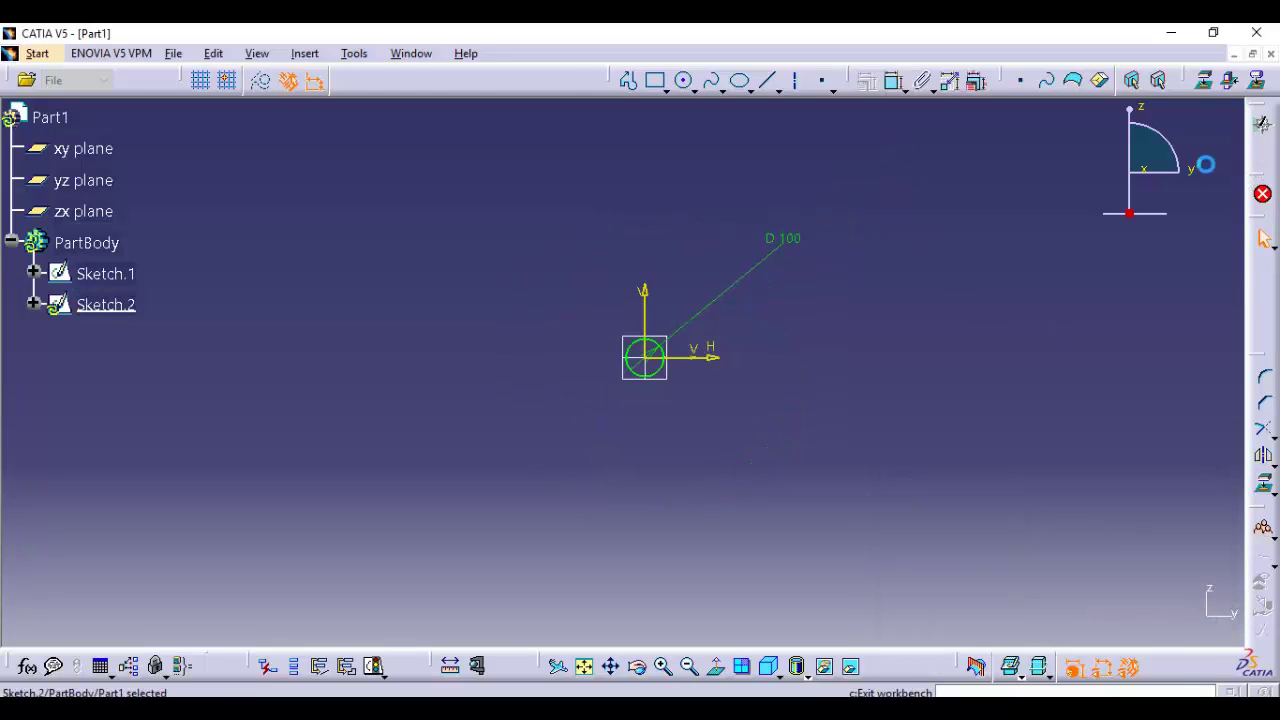
pyautogui.moveTo(777, 420)
pyautogui.mouseDown(button='middle')
pyautogui.moveTo(797, 266)
pyautogui.moveTo(806, 378)
pyautogui.moveTo(806, 283)
pyautogui.mouseUp(button='middle')
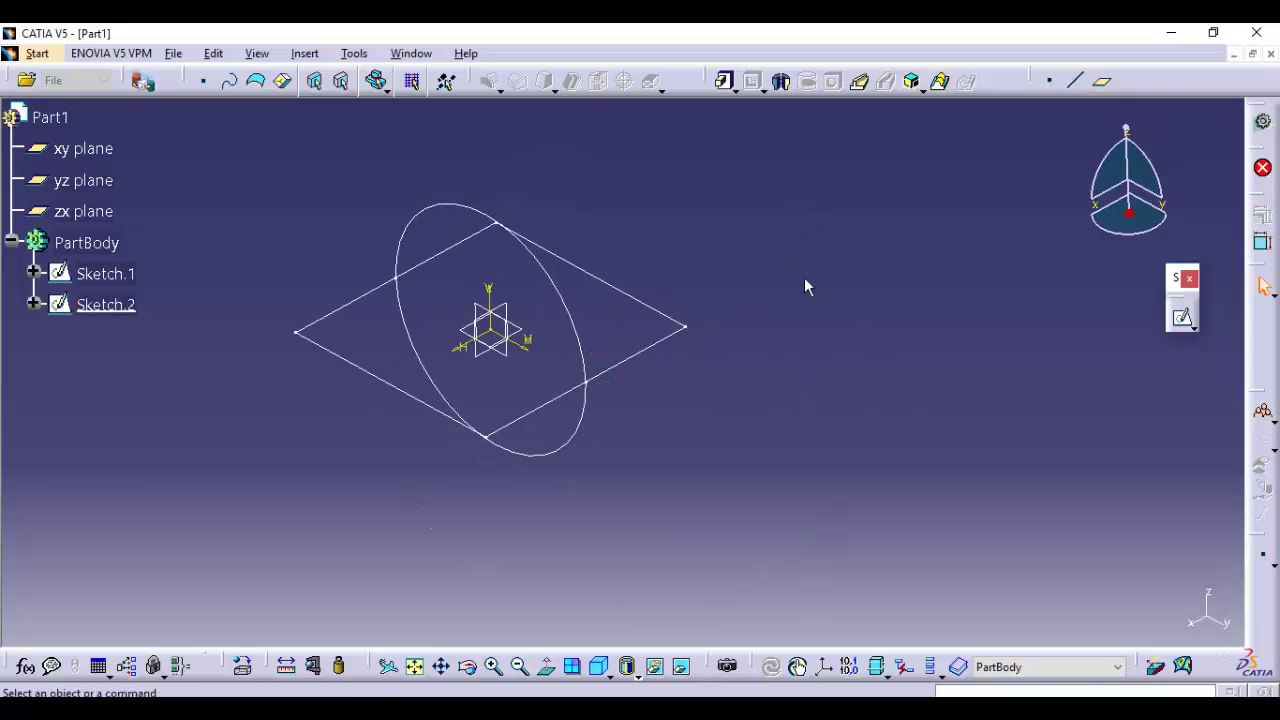
# Build a Solid Combine from Sketch.1's square and Sketch.2's circle
pyautogui.click(914, 83)
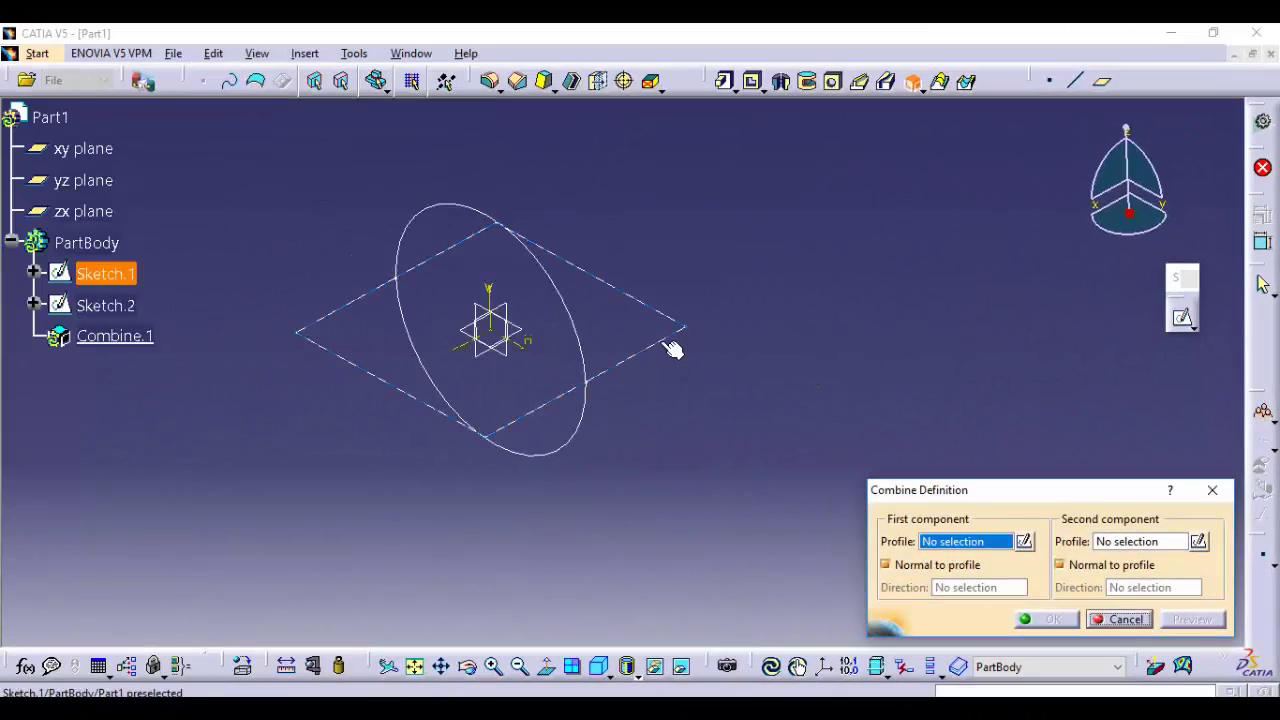
pyautogui.click(660, 340)
pyautogui.click(580, 345)
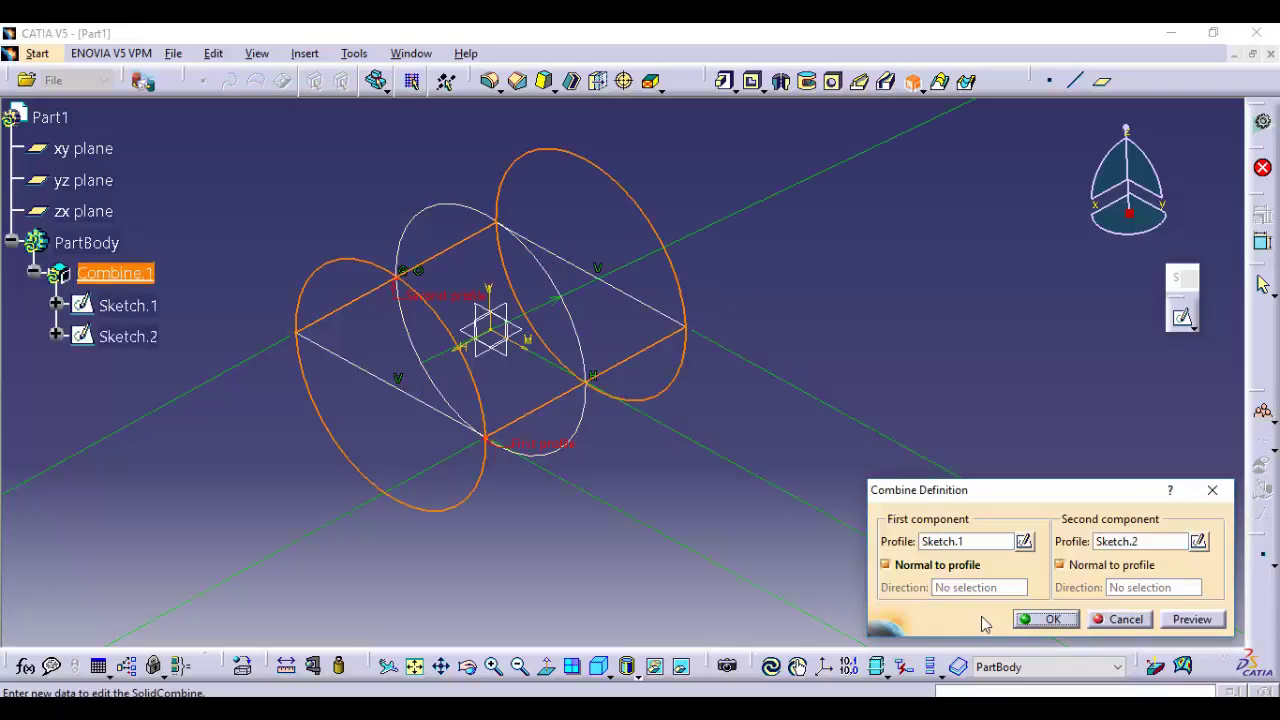
pyautogui.click(1047, 621)
pyautogui.moveTo(891, 289); pyautogui.dragTo(635, 265, button='middle')
# Review the Combine.1 definition and confirm it, viewing the whole cylinder
pyautogui.doubleClick(635, 265)
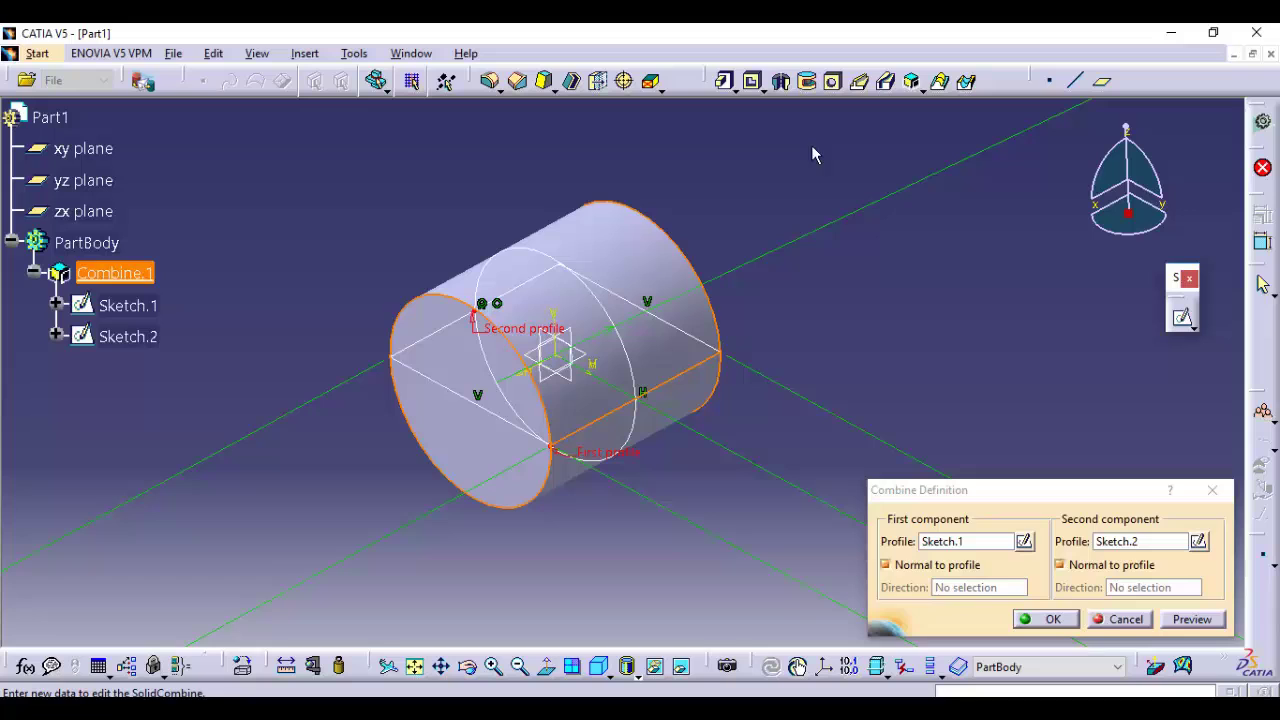
pyautogui.click(1052, 619)
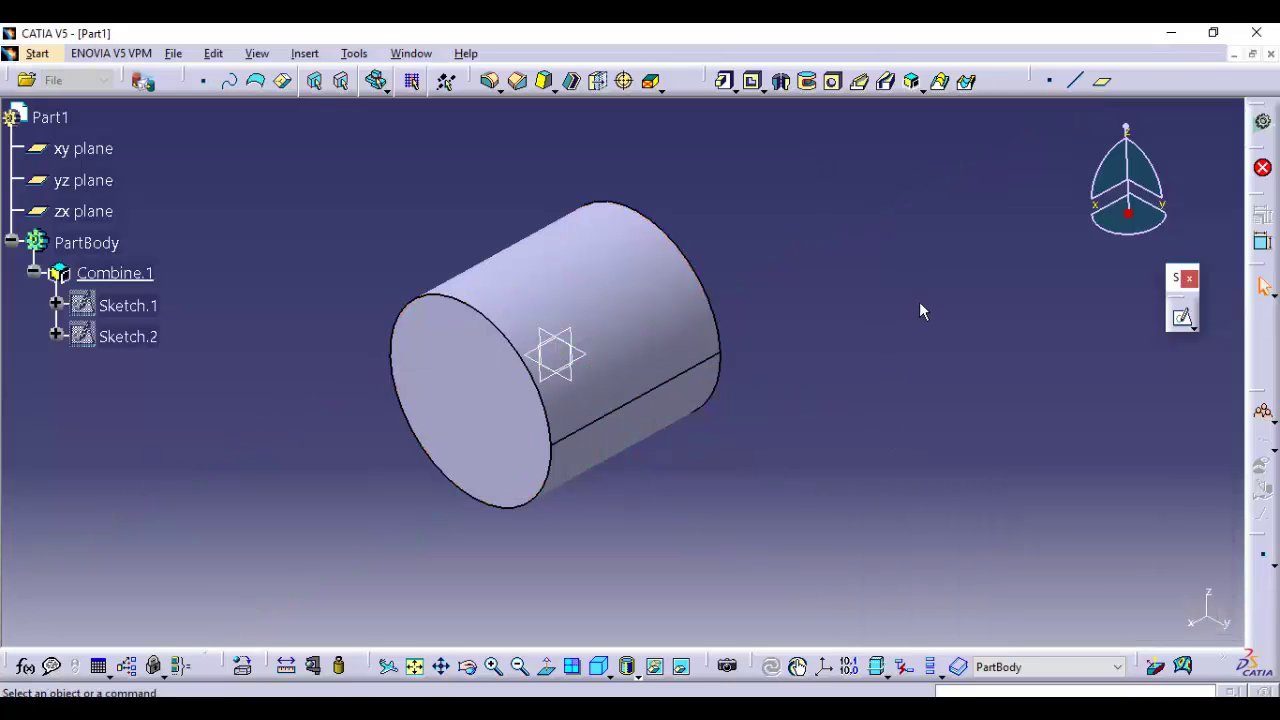
pyautogui.moveTo(919, 310); pyautogui.dragTo(857, 320, button='middle')
# Undo back past Combine.1 so Sketch.2 is open for editing again
pyautogui.click(115, 273)
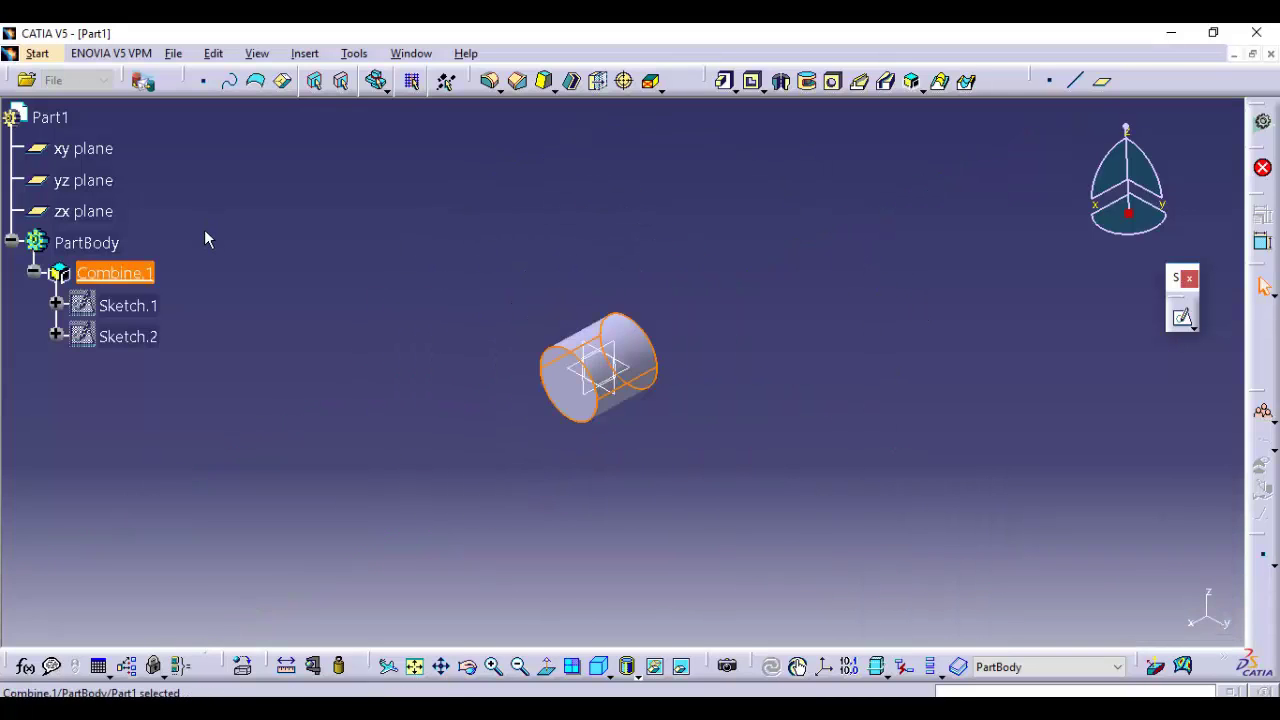
pyautogui.click(206, 235)
pyautogui.hotkey('ctrl', 'z')
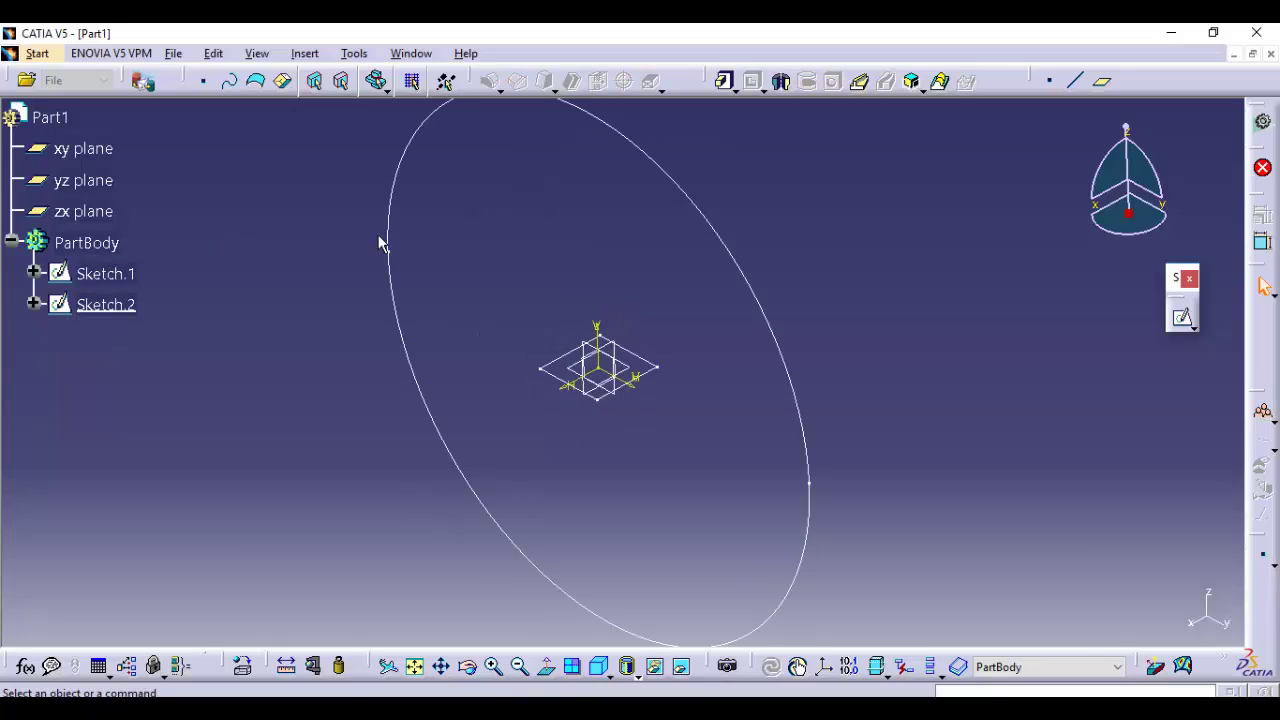
pyautogui.hotkey('ctrl', 'z')
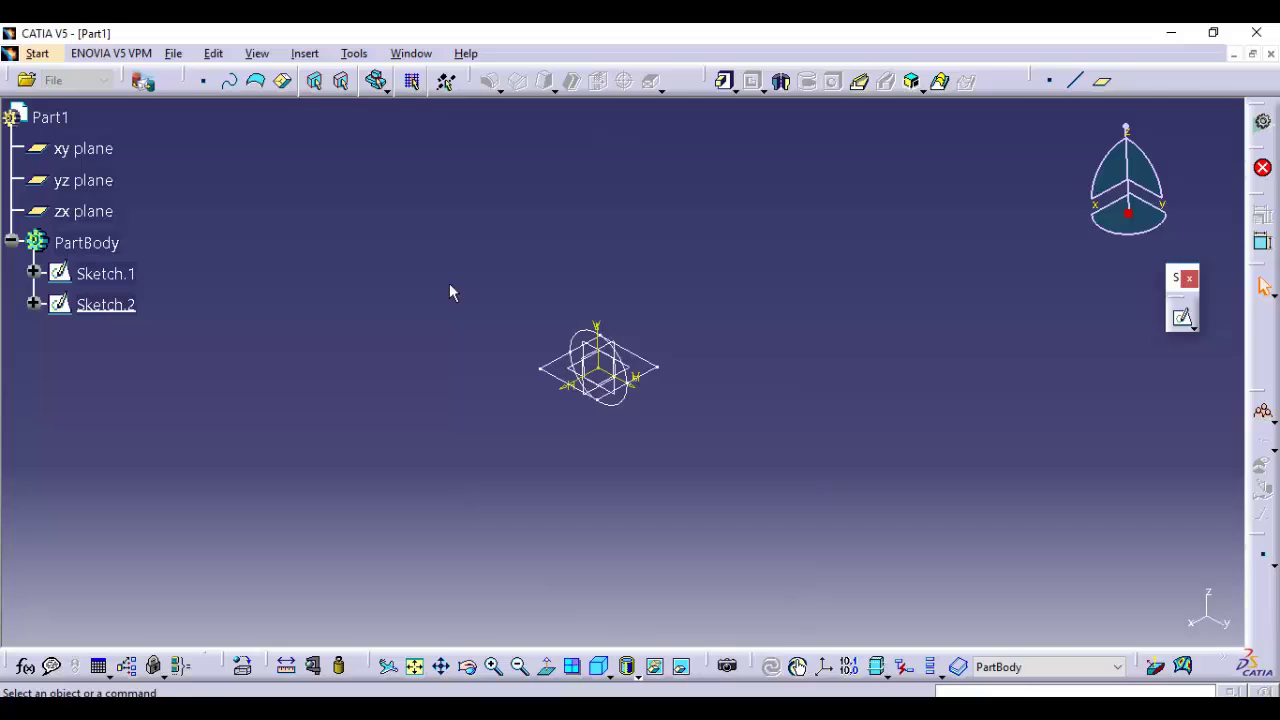
pyautogui.hotkey('ctrl', 'z')
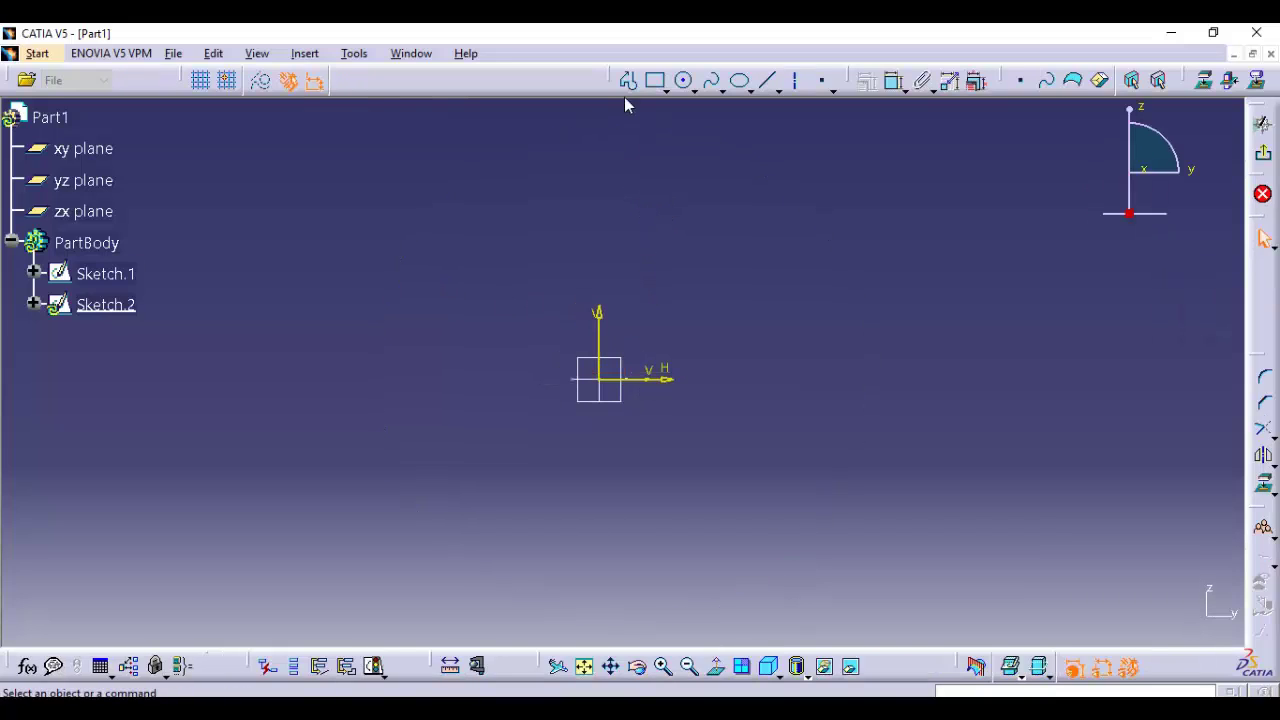
# Draw a vertical cylindrical elongated hole from the origin upward, then exit the sketch
pyautogui.click(628, 80)
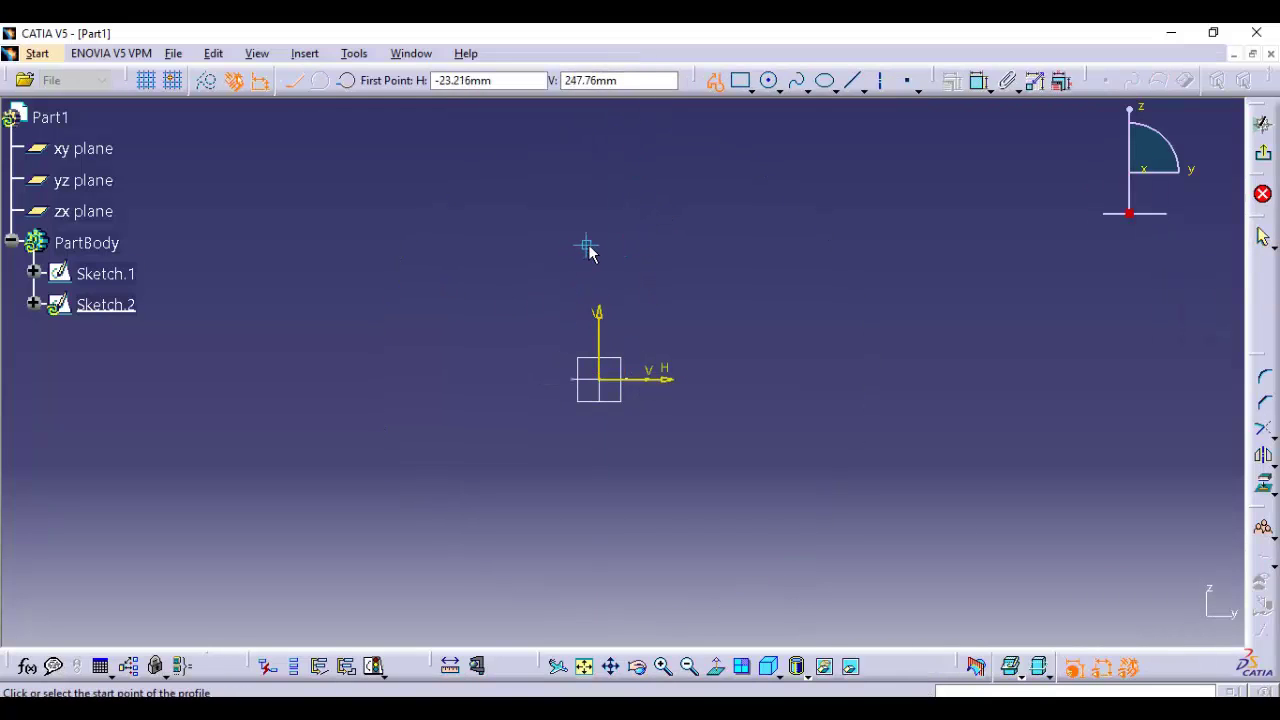
pyautogui.click(782, 89)
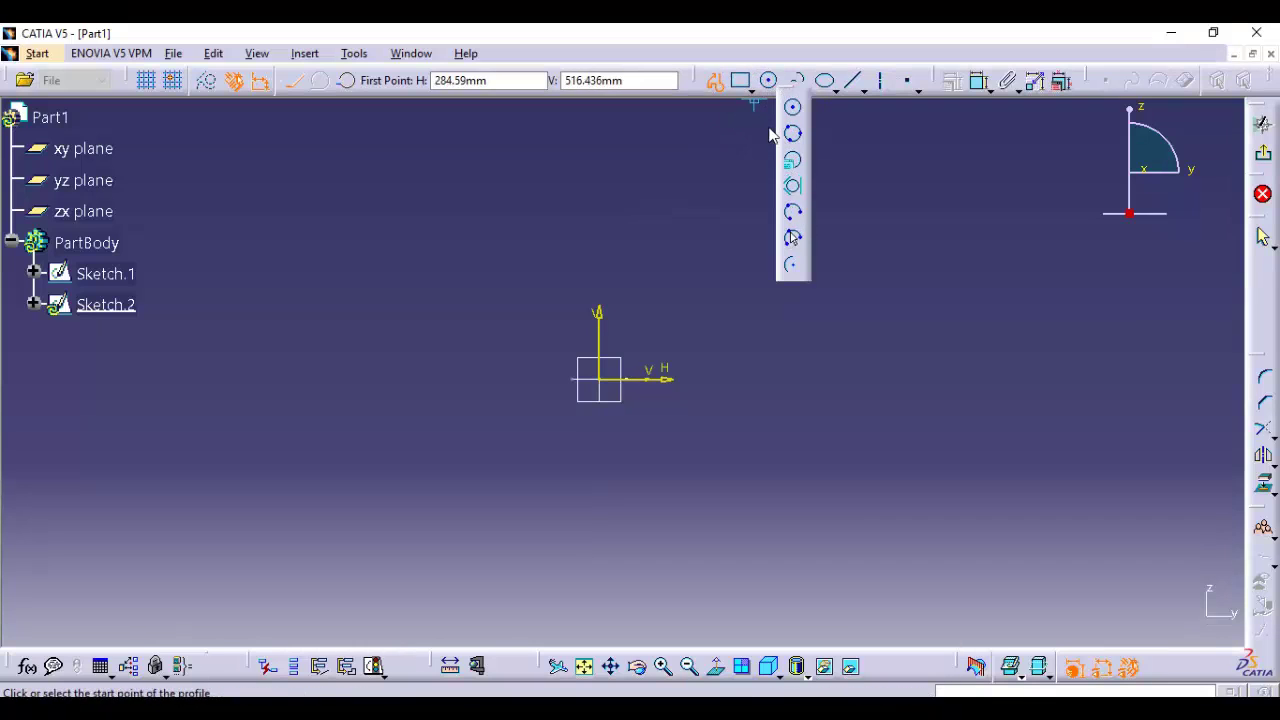
pyautogui.click(794, 104)
pyautogui.click(811, 90)
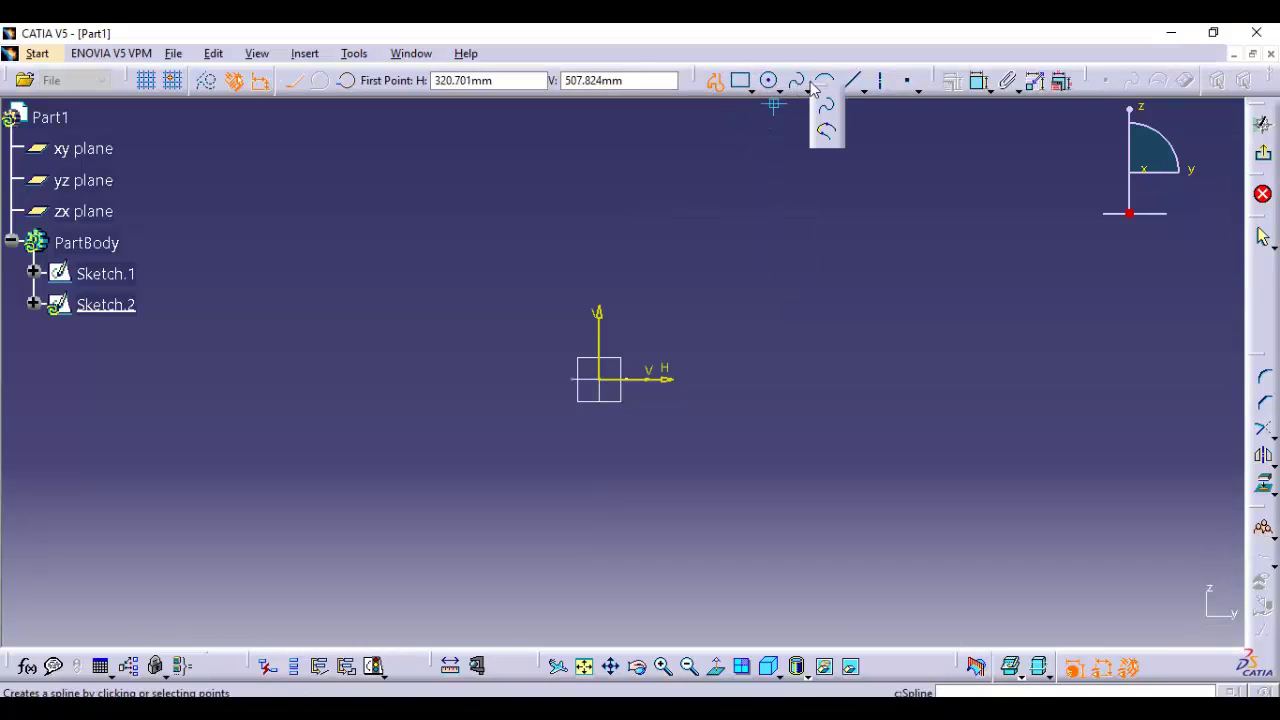
pyautogui.click(750, 90)
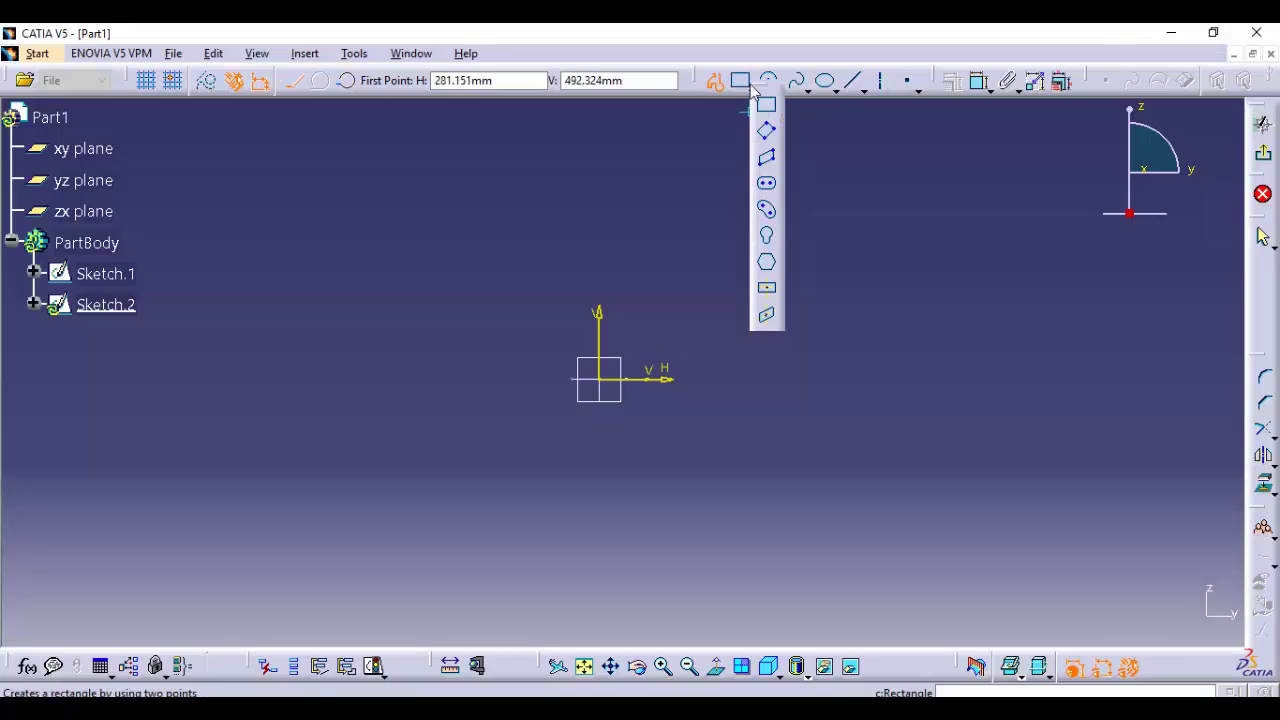
pyautogui.click(766, 209)
pyautogui.click(610, 393)
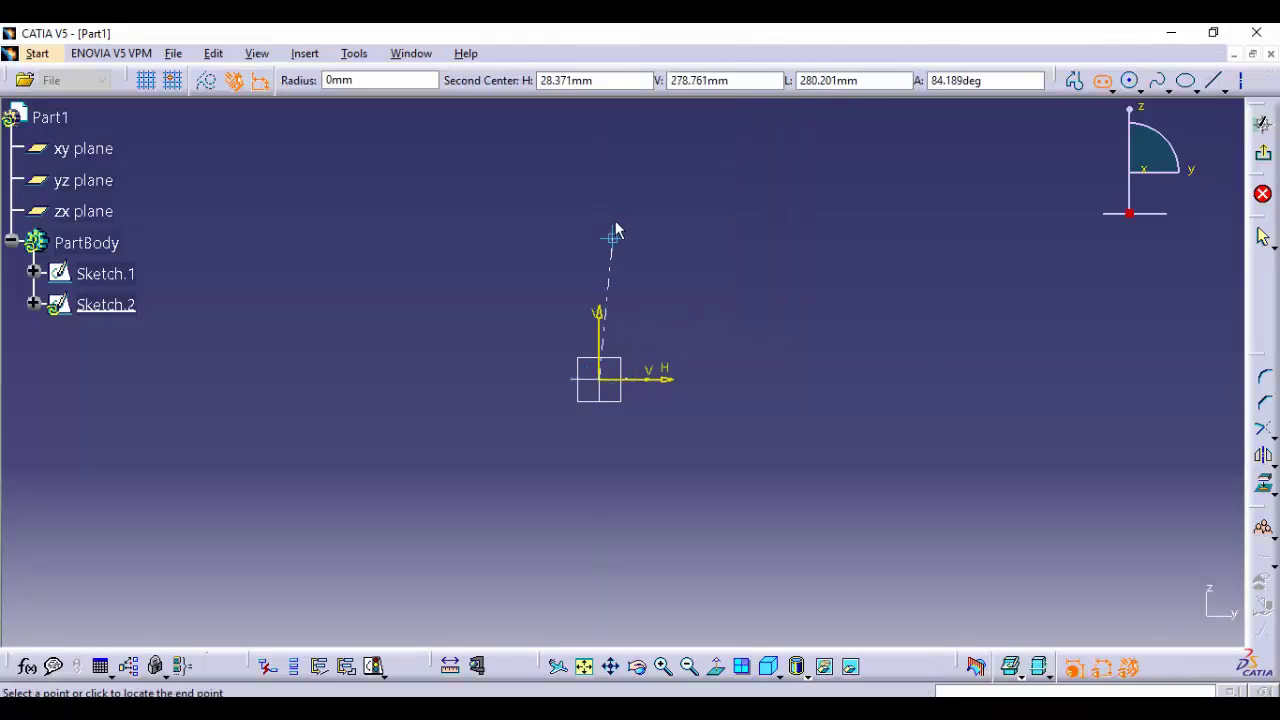
pyautogui.click(599, 200)
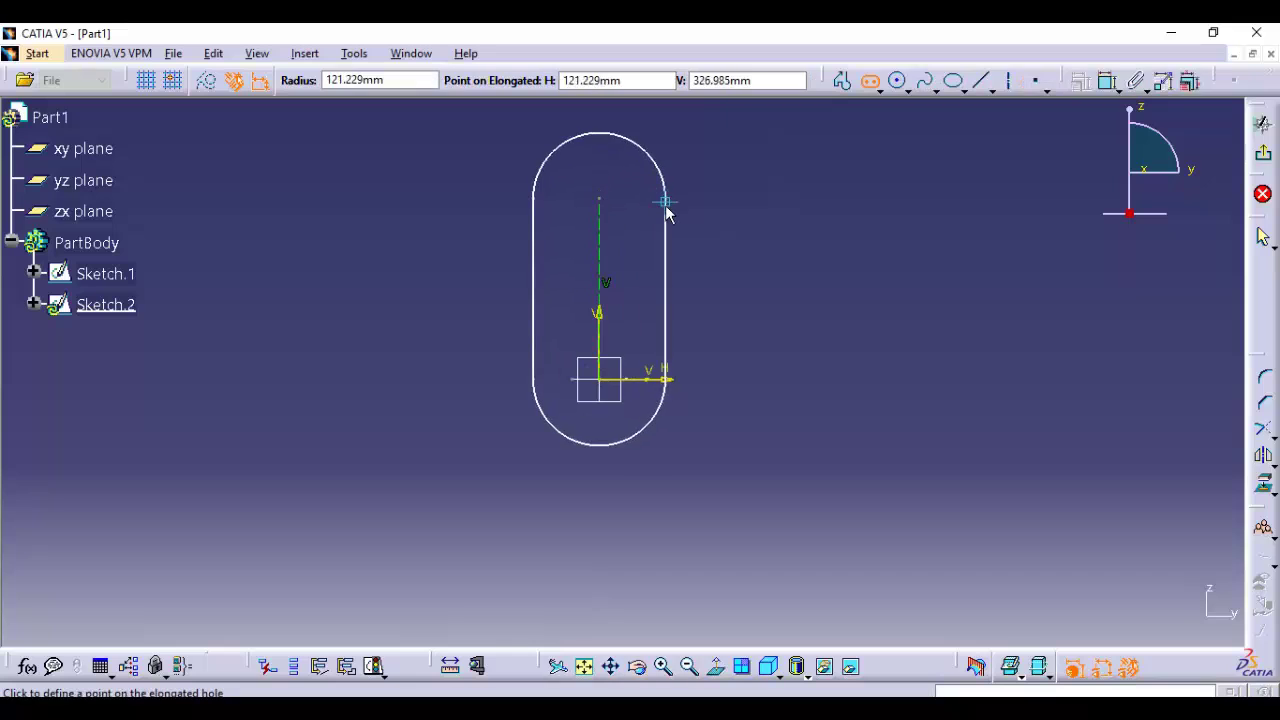
pyautogui.click(664, 200)
pyautogui.click(1264, 156)
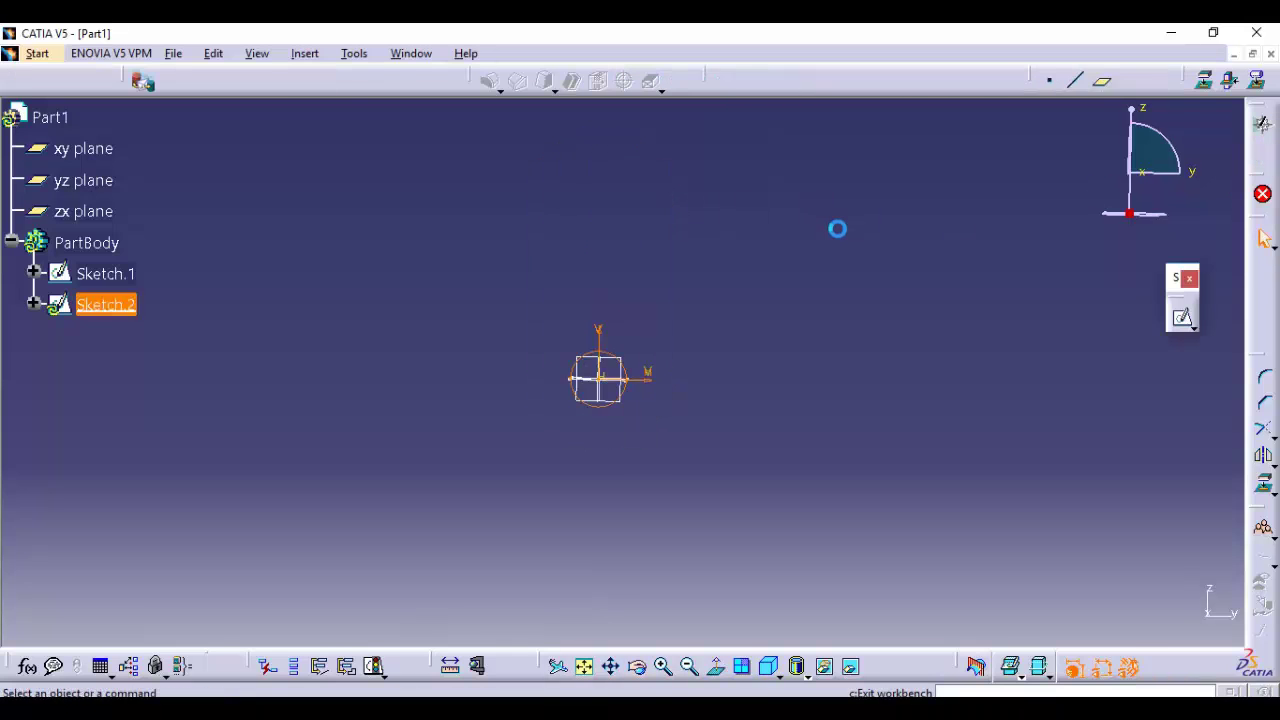
pyautogui.moveTo(805, 272); pyautogui.dragTo(794, 128, button='middle')
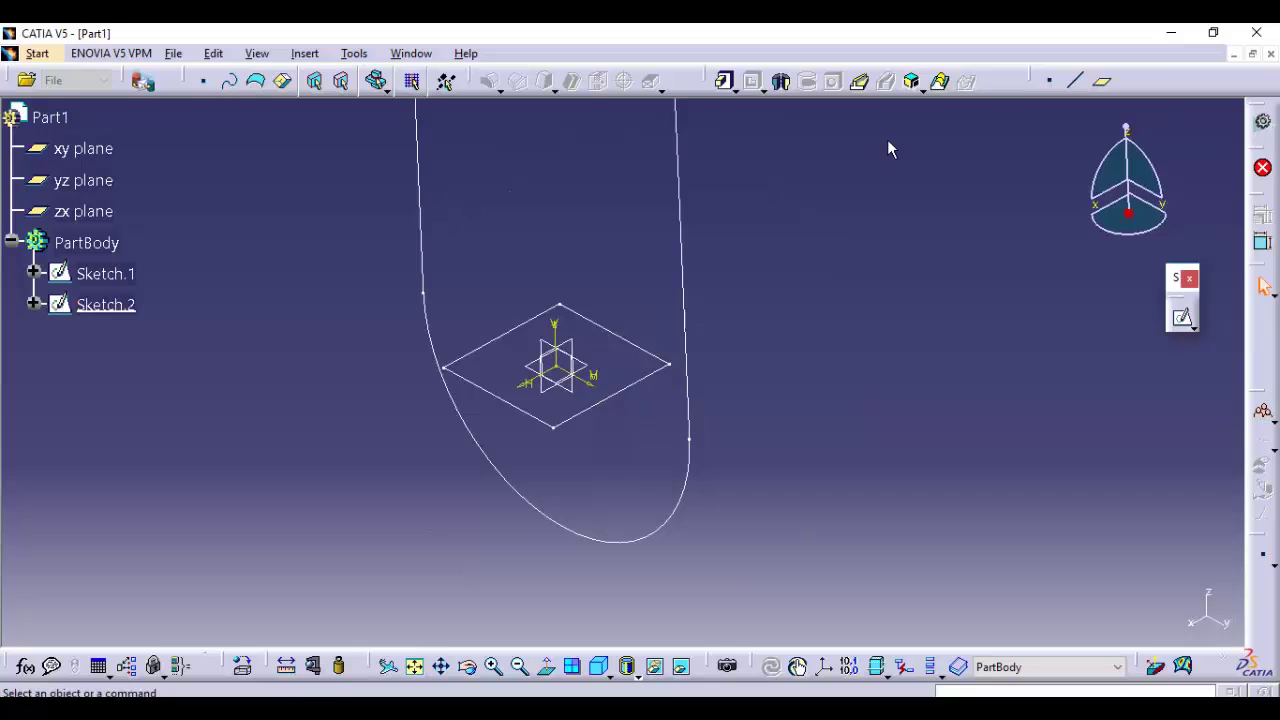
# Combine rectangle Sketch.1 and slot Sketch.2, each normal to its profile, into a prism
pyautogui.click(911, 81)
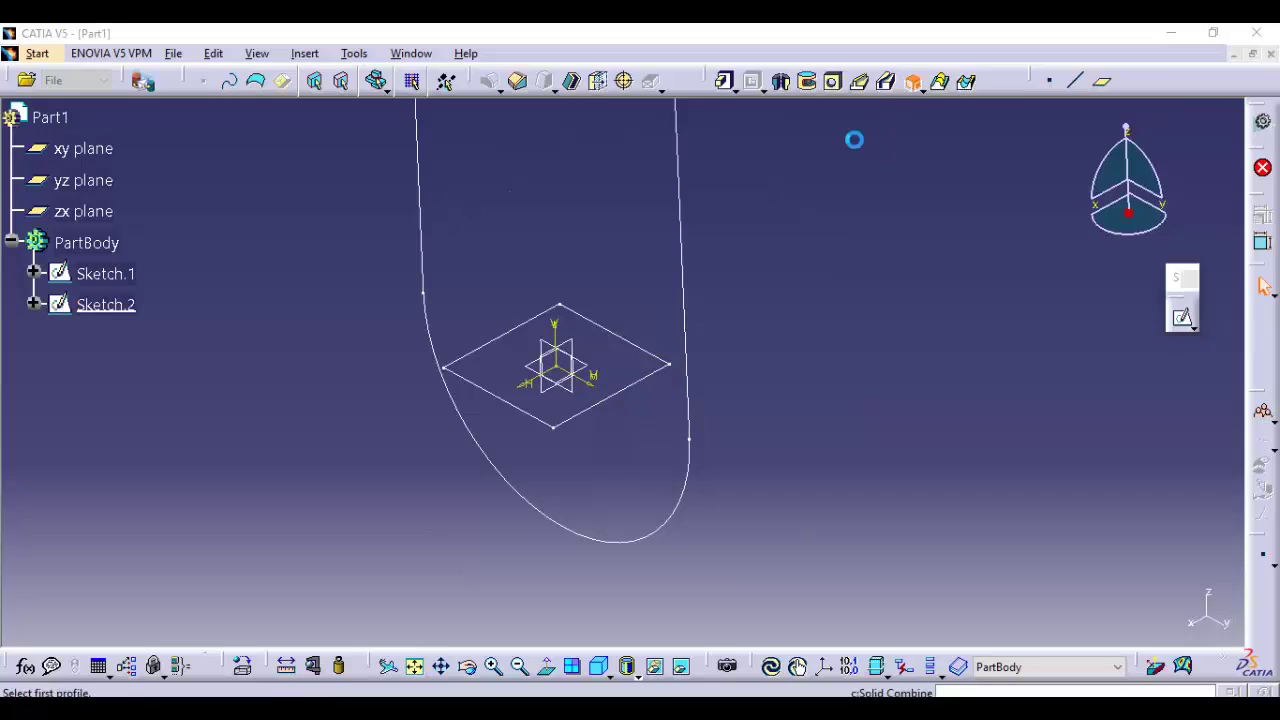
pyautogui.click(613, 335)
pyautogui.click(686, 260)
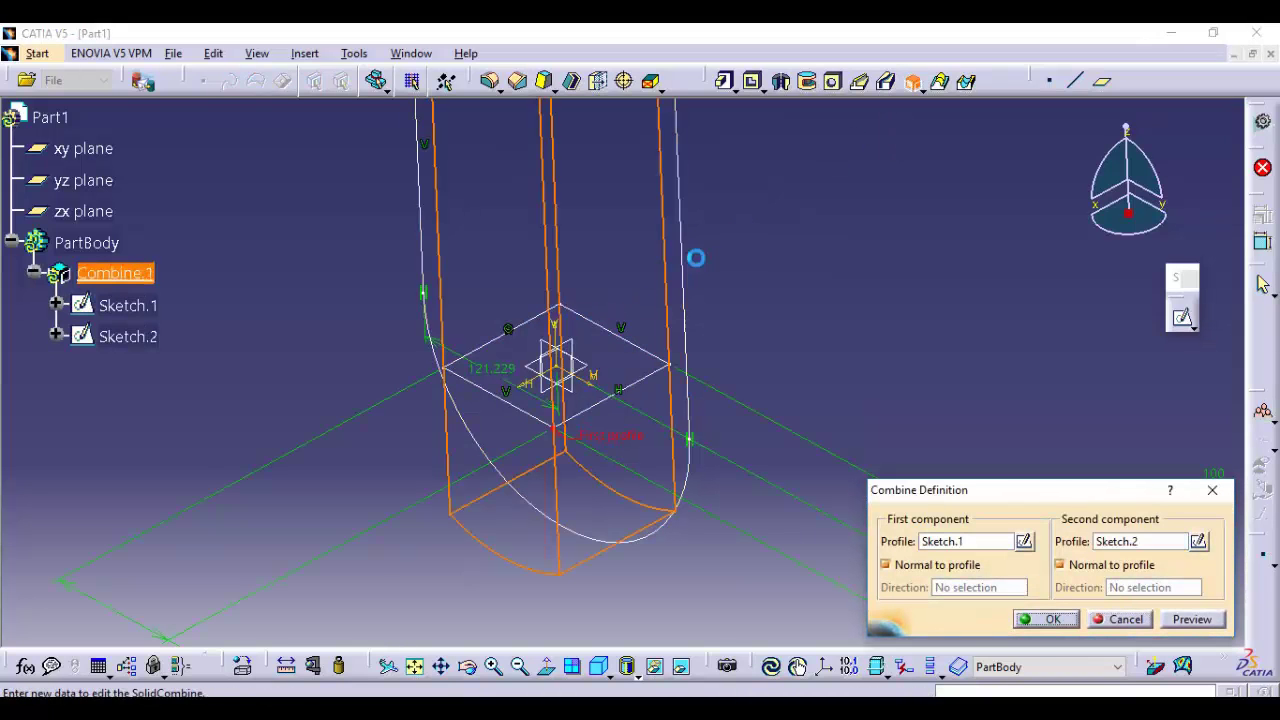
pyautogui.click(1040, 621)
# Review the Combine.1 definition and confirm it unchanged
pyautogui.moveTo(740, 409); pyautogui.dragTo(697, 191, button='middle')
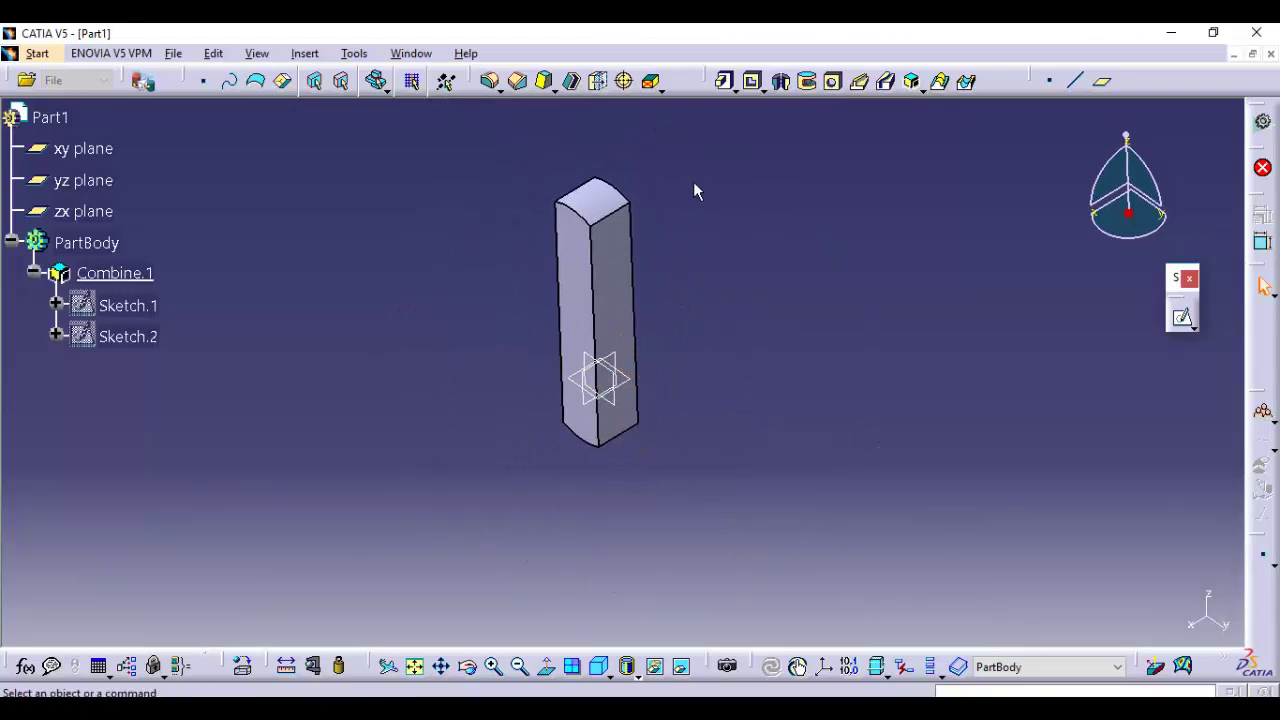
pyautogui.doubleClick(623, 251)
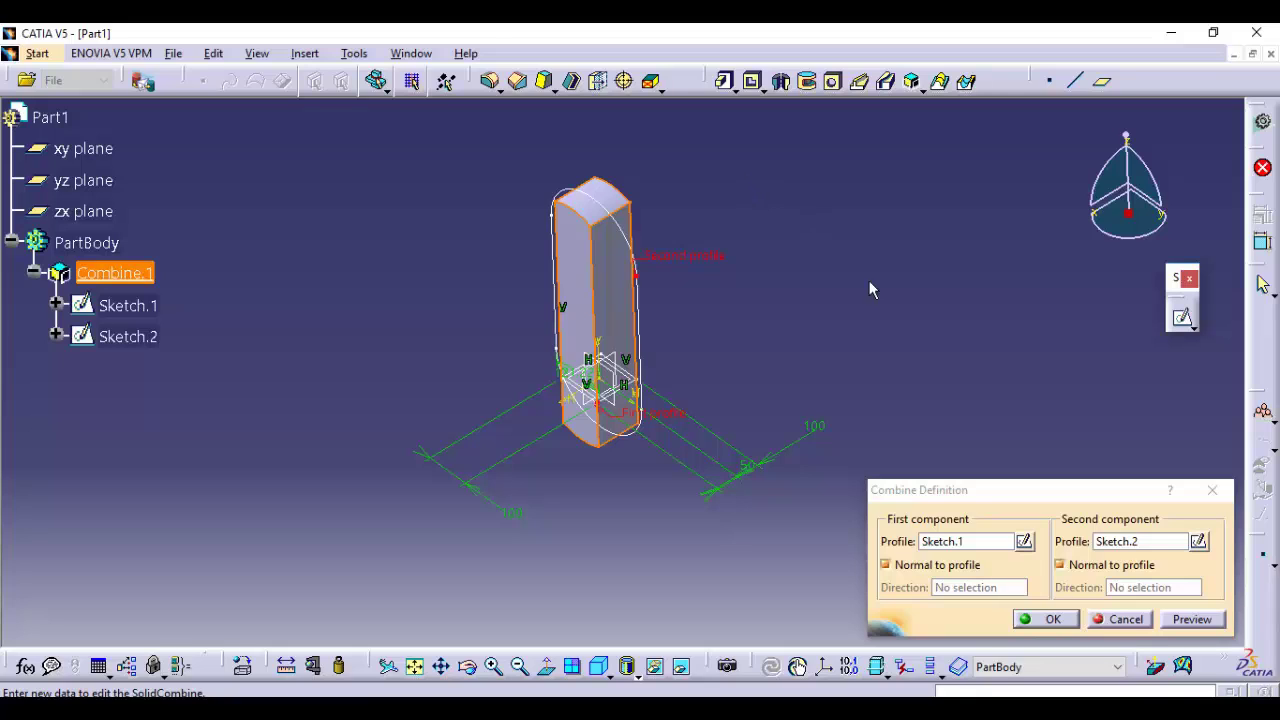
pyautogui.click(1050, 619)
# Undo the combine and set up a new one: Sketch.1 first, Normal to profile off
pyautogui.hotkey('ctrl', 'z')
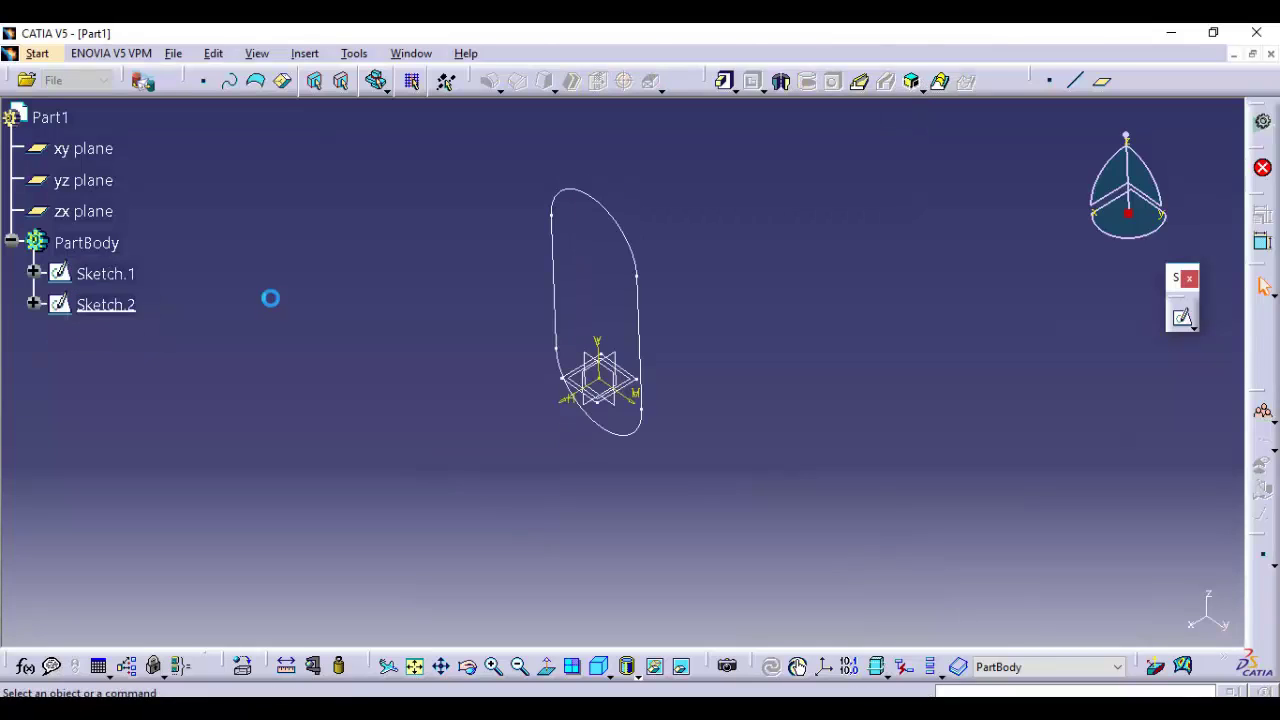
pyautogui.moveTo(731, 451)
pyautogui.mouseDown(button='middle')
pyautogui.moveTo(746, 331)
pyautogui.moveTo(783, 411)
pyautogui.moveTo(770, 341)
pyautogui.mouseUp(button='middle')
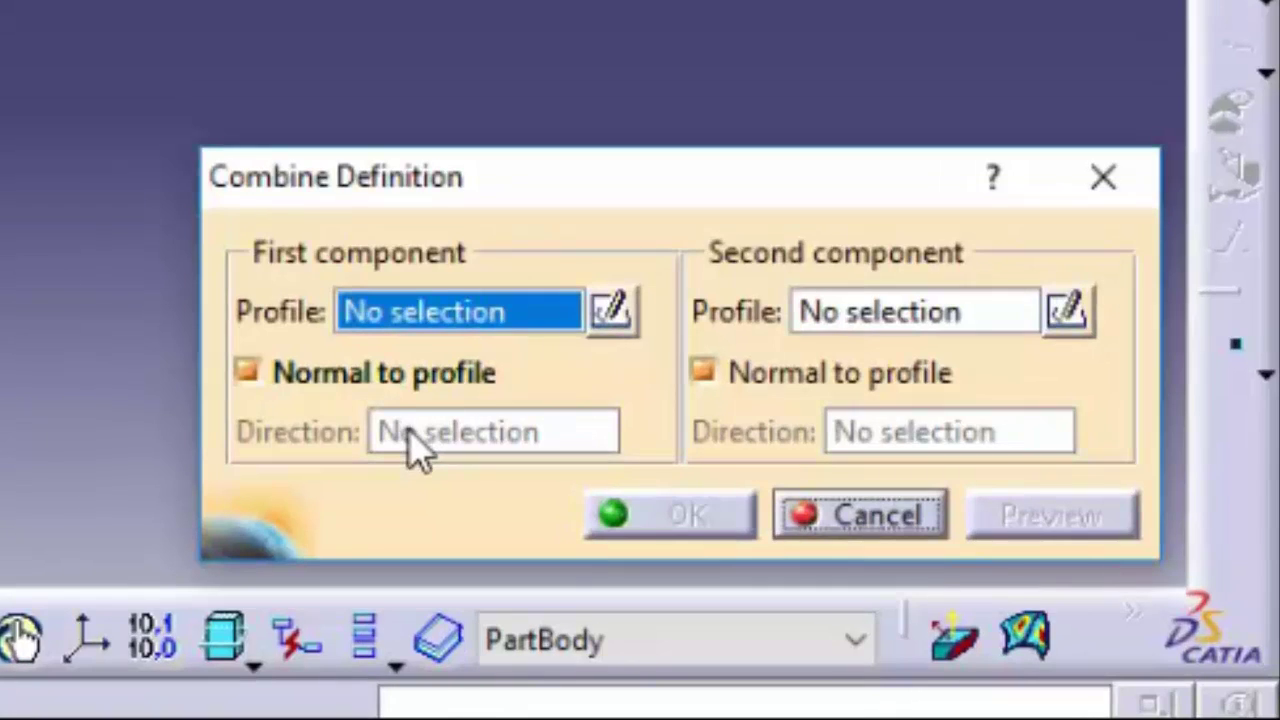
pyautogui.click(340, 392)
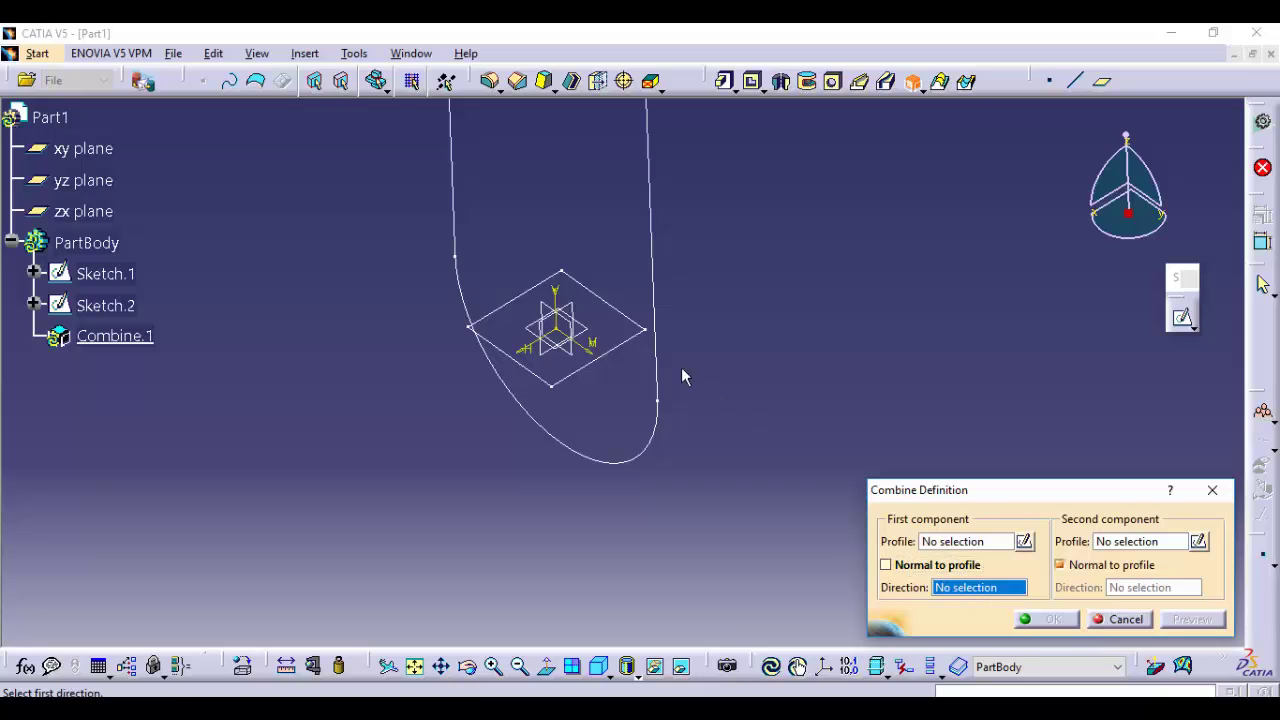
pyautogui.click(936, 541)
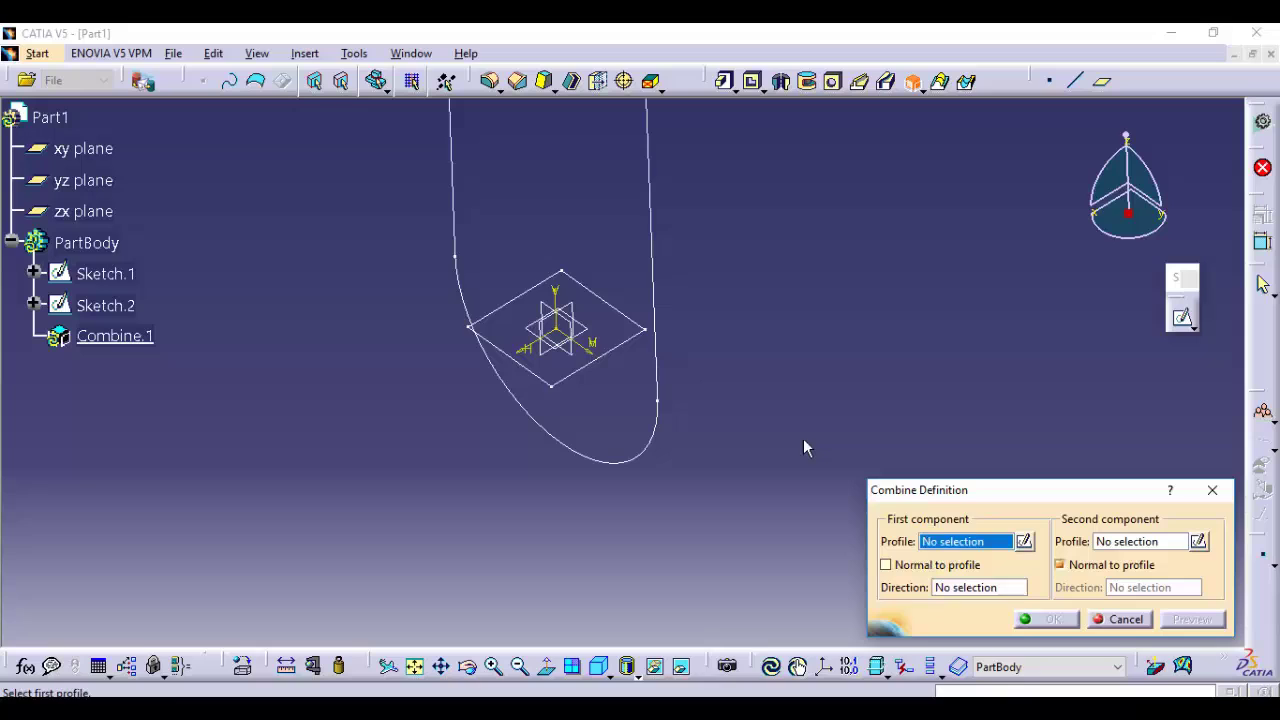
pyautogui.click(640, 306)
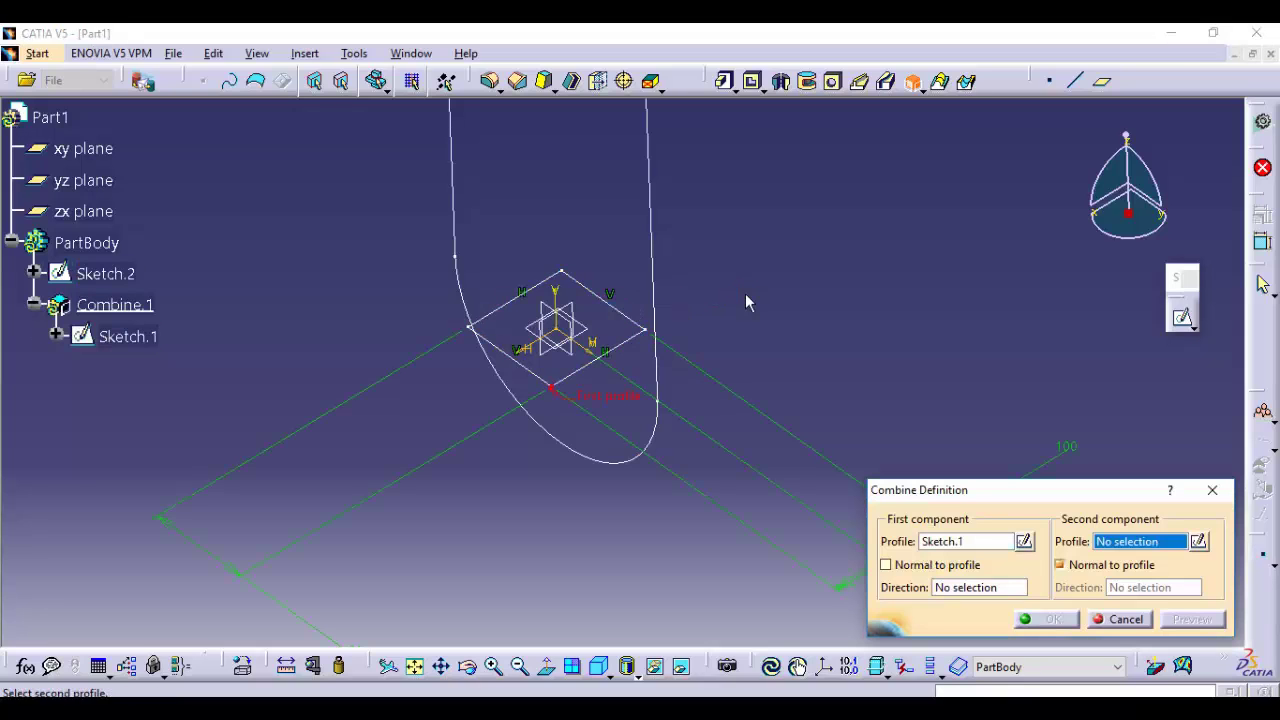
pyautogui.click(960, 587)
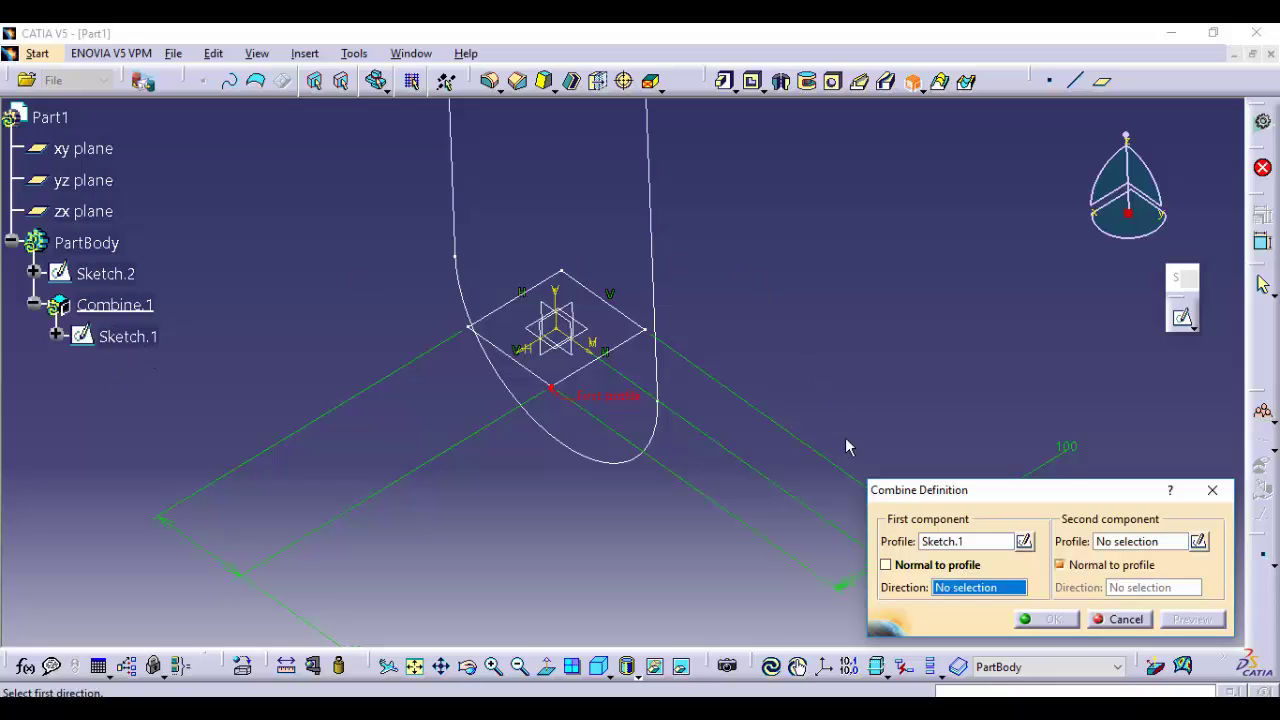
# Create a new line for the first direction, starting at the origin
pyautogui.rightClick(964, 596)
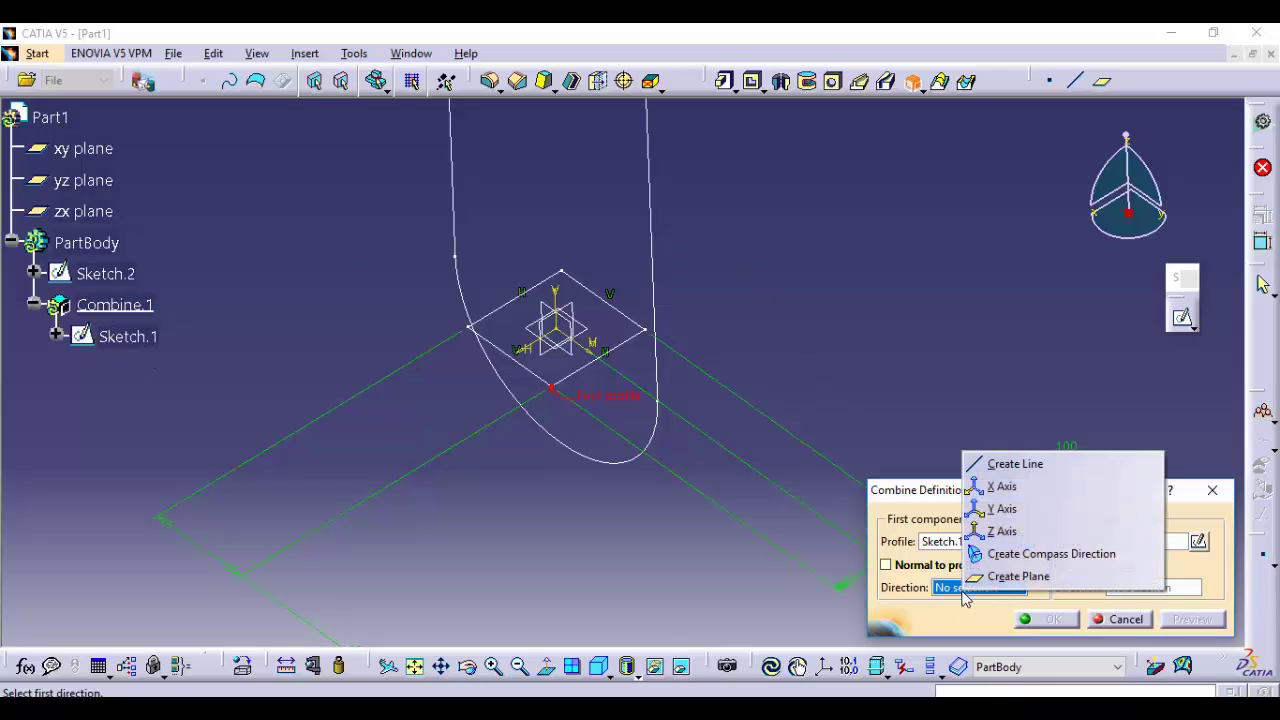
pyautogui.click(1015, 464)
pyautogui.moveTo(555, 472)
pyautogui.mouseDown(button='middle')
pyautogui.moveTo(560, 329)
pyautogui.moveTo(534, 311)
pyautogui.mouseUp(button='middle')
pyautogui.click(432, 258)
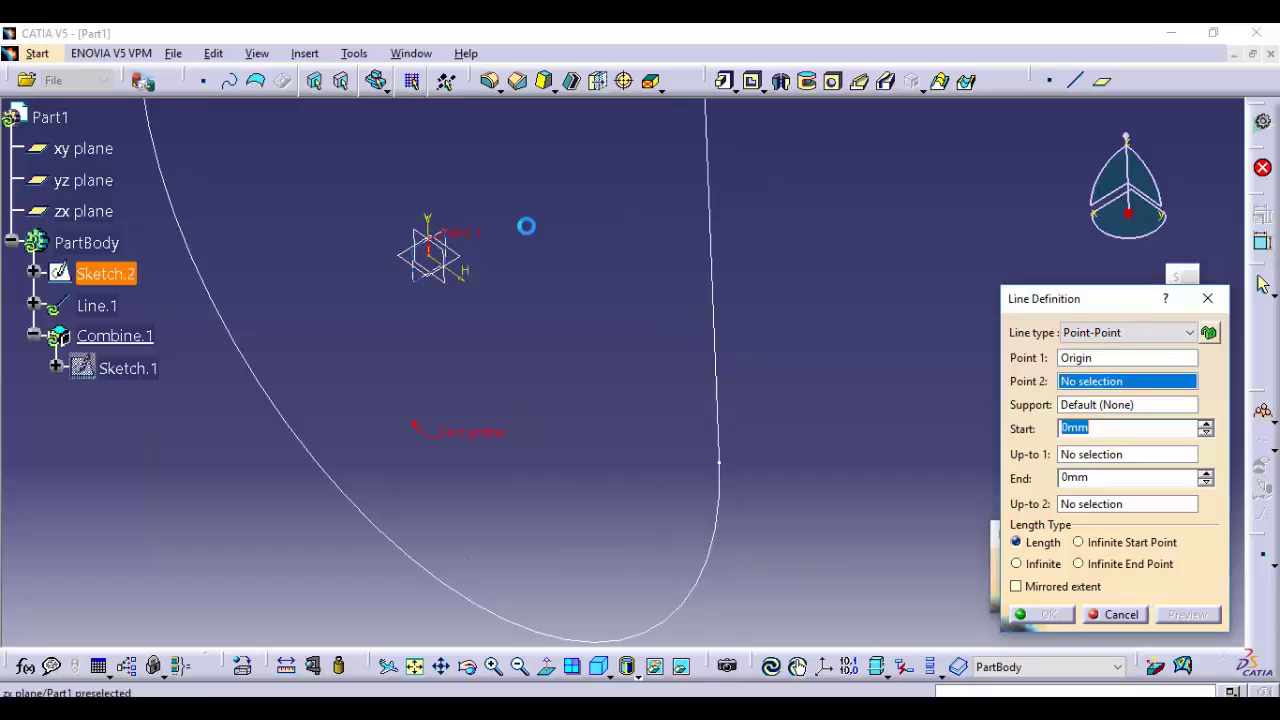
pyautogui.moveTo(526, 226); pyautogui.dragTo(609, 543, button='middle')
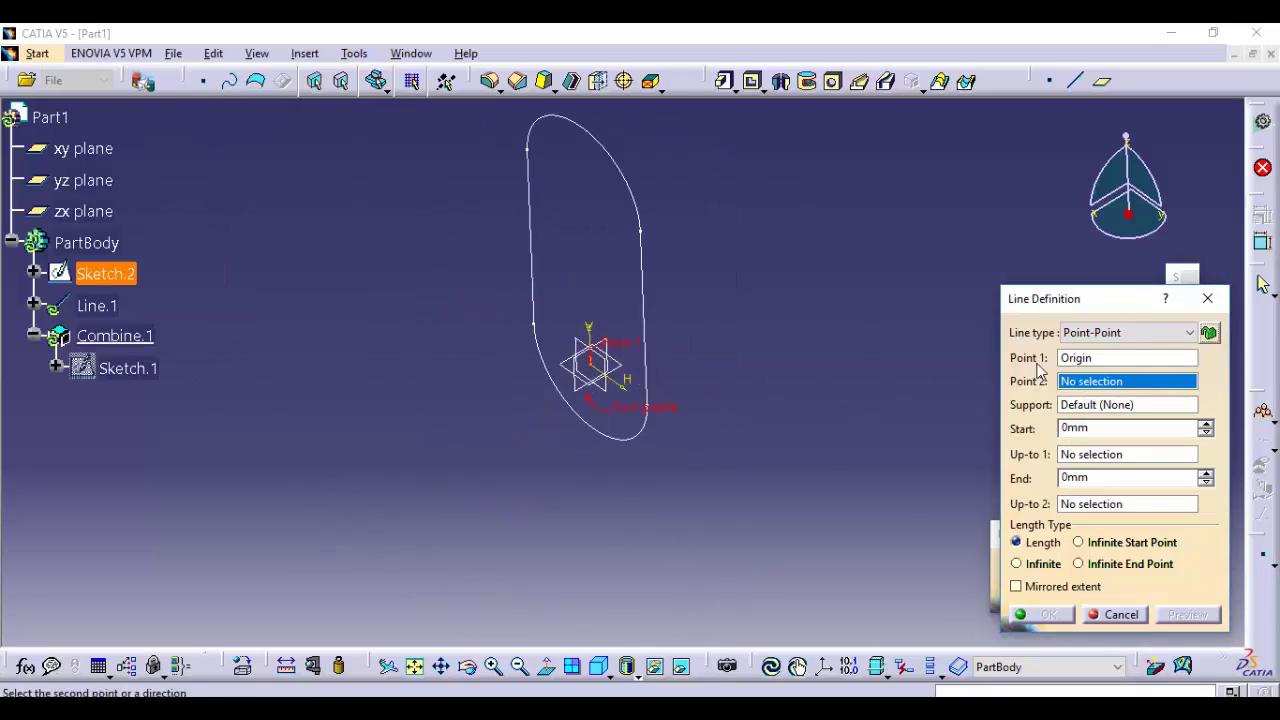
# End the line at a new Point.1 at X 50, Y 0, Z 2 mm
pyautogui.rightClick(1068, 383)
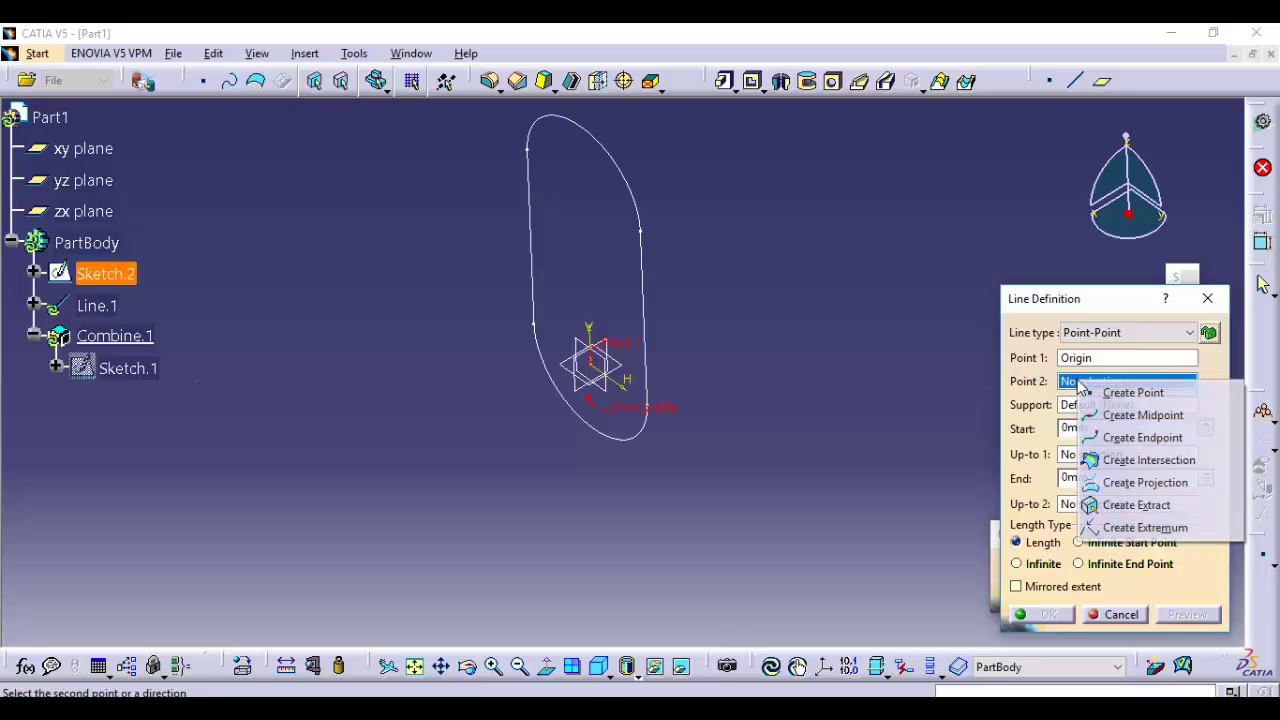
pyautogui.click(1133, 393)
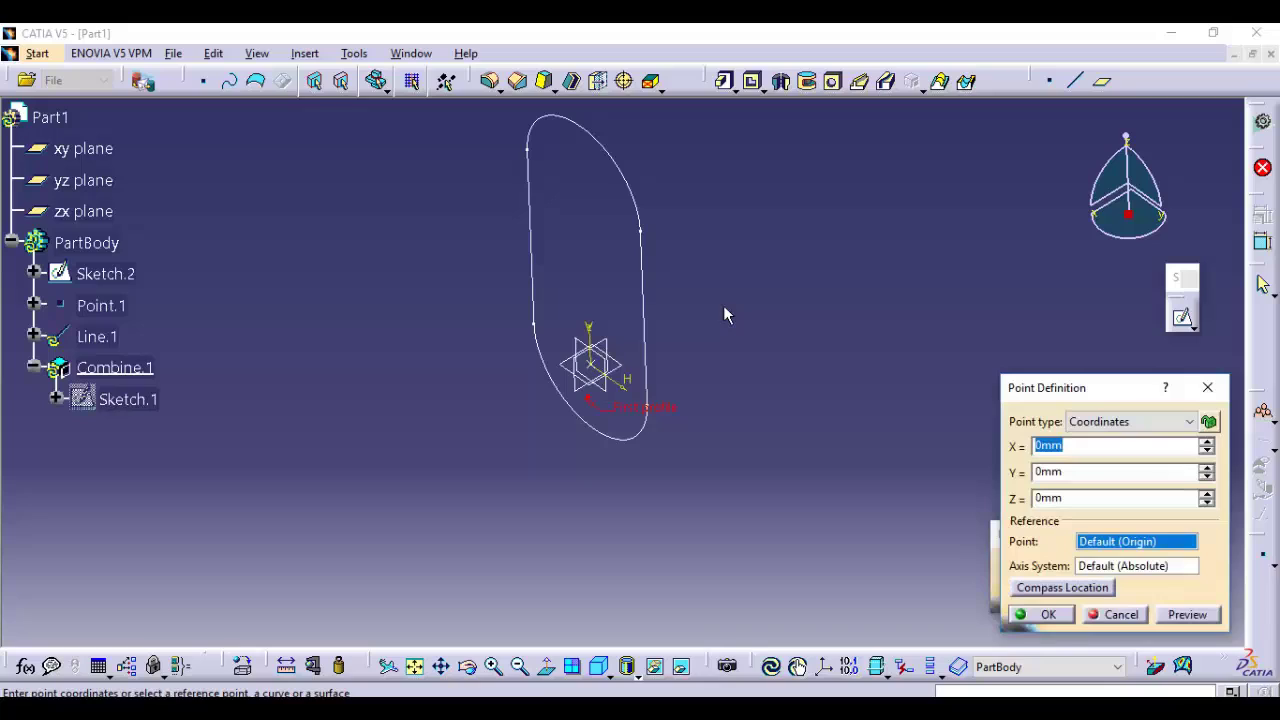
pyautogui.write('50')
pyautogui.press('Tab')
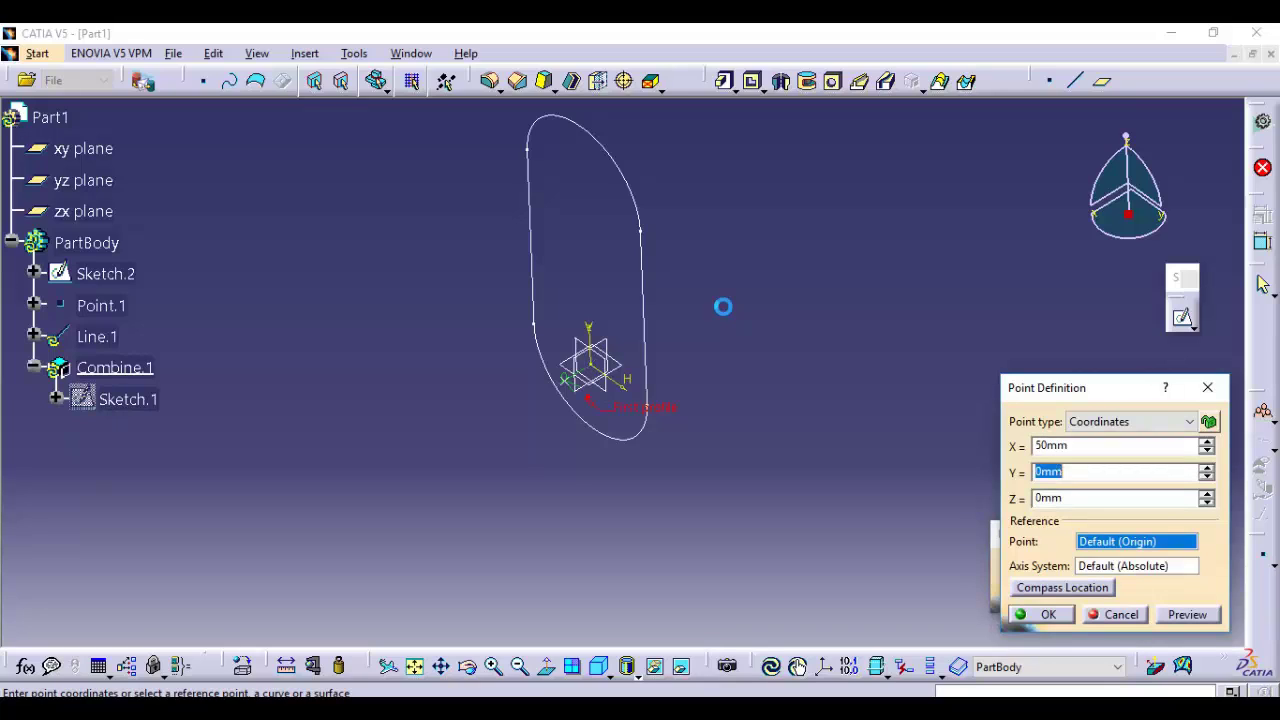
pyautogui.write('0')
pyautogui.press('Tab')
pyautogui.write('2')
pyautogui.press('Return')
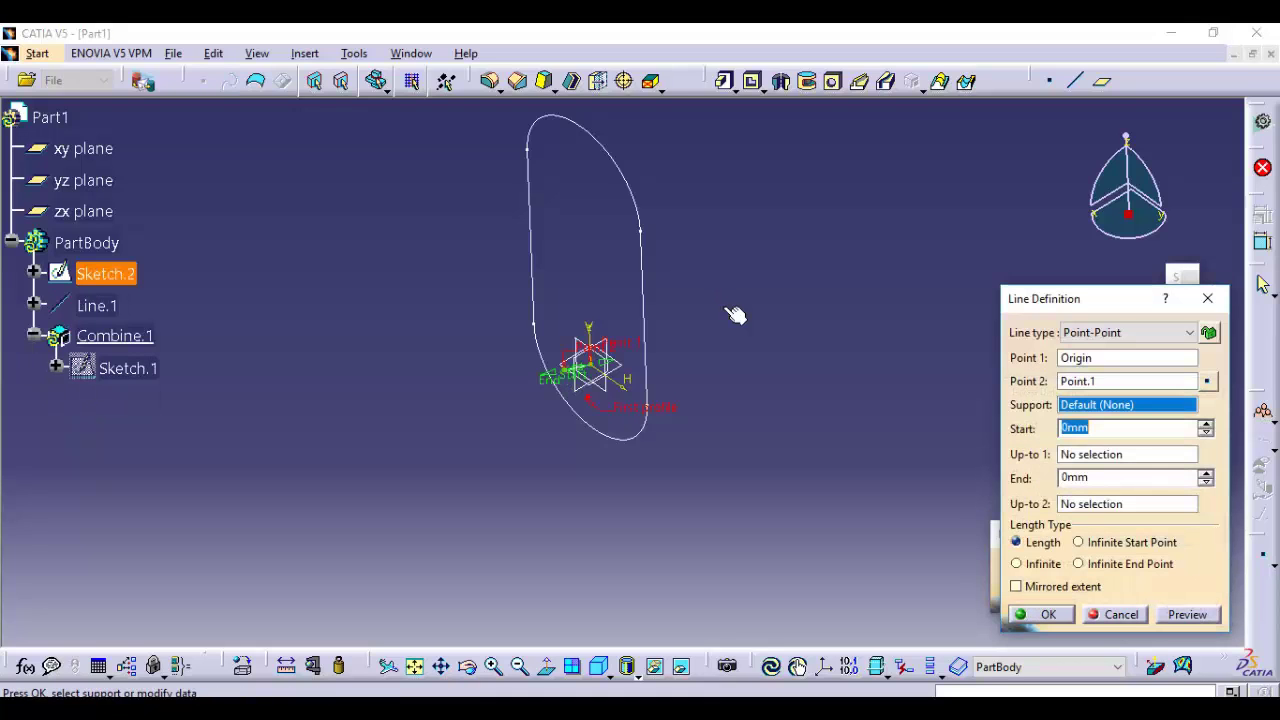
pyautogui.moveTo(640, 524); pyautogui.dragTo(472, 380, button='middle')
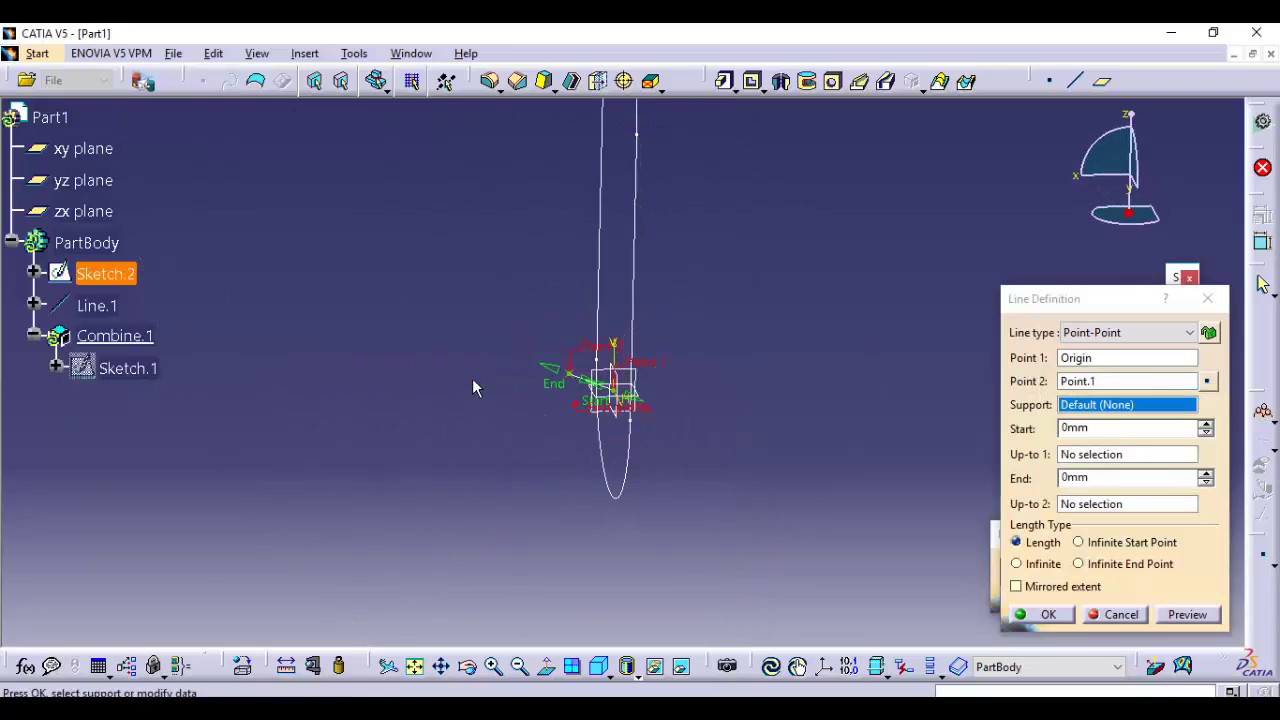
# Use Line.1 as the first direction, add Sketch.2 normal to profile, and build Combine.1
pyautogui.click(1050, 614)
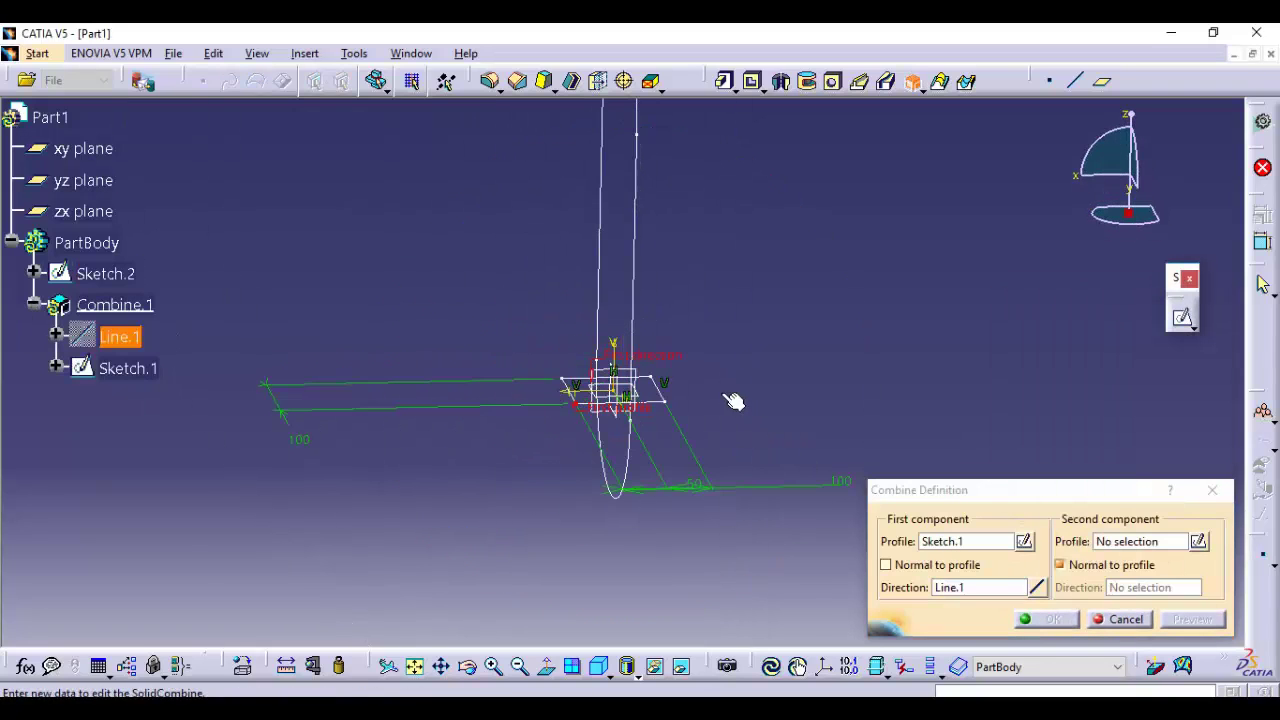
pyautogui.moveTo(771, 403); pyautogui.dragTo(712, 360, button='middle')
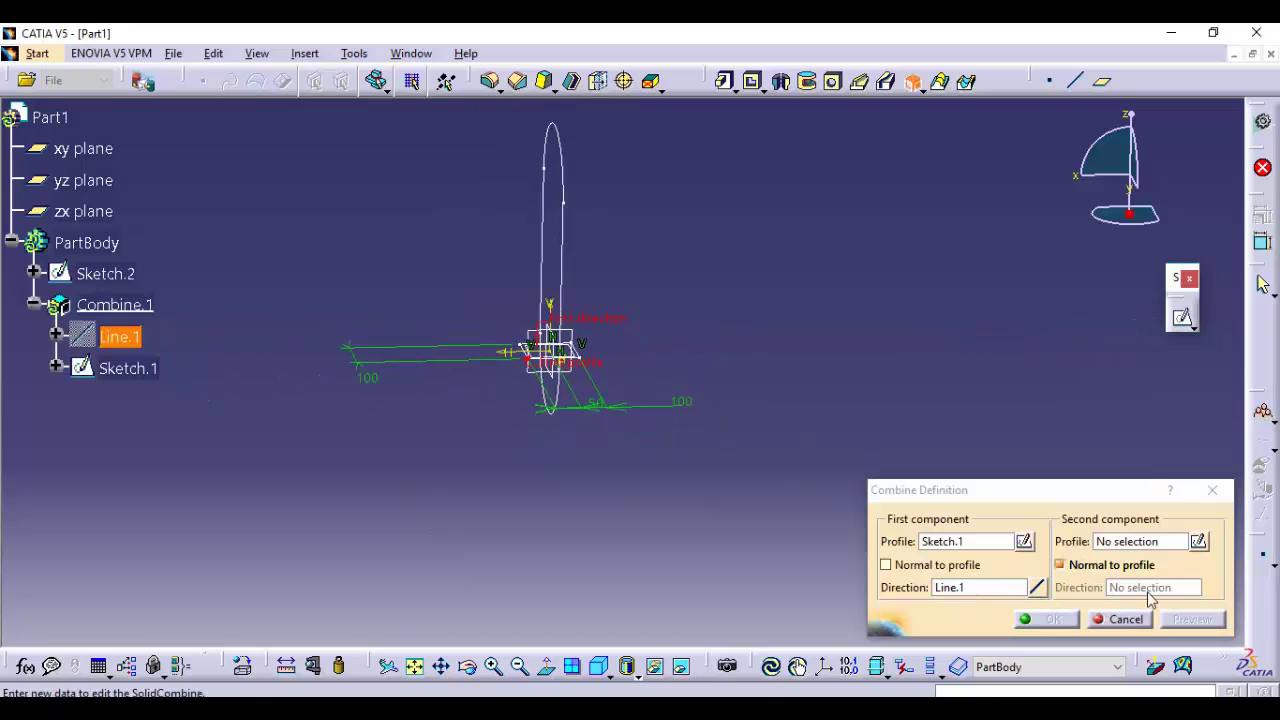
pyautogui.click(563, 153)
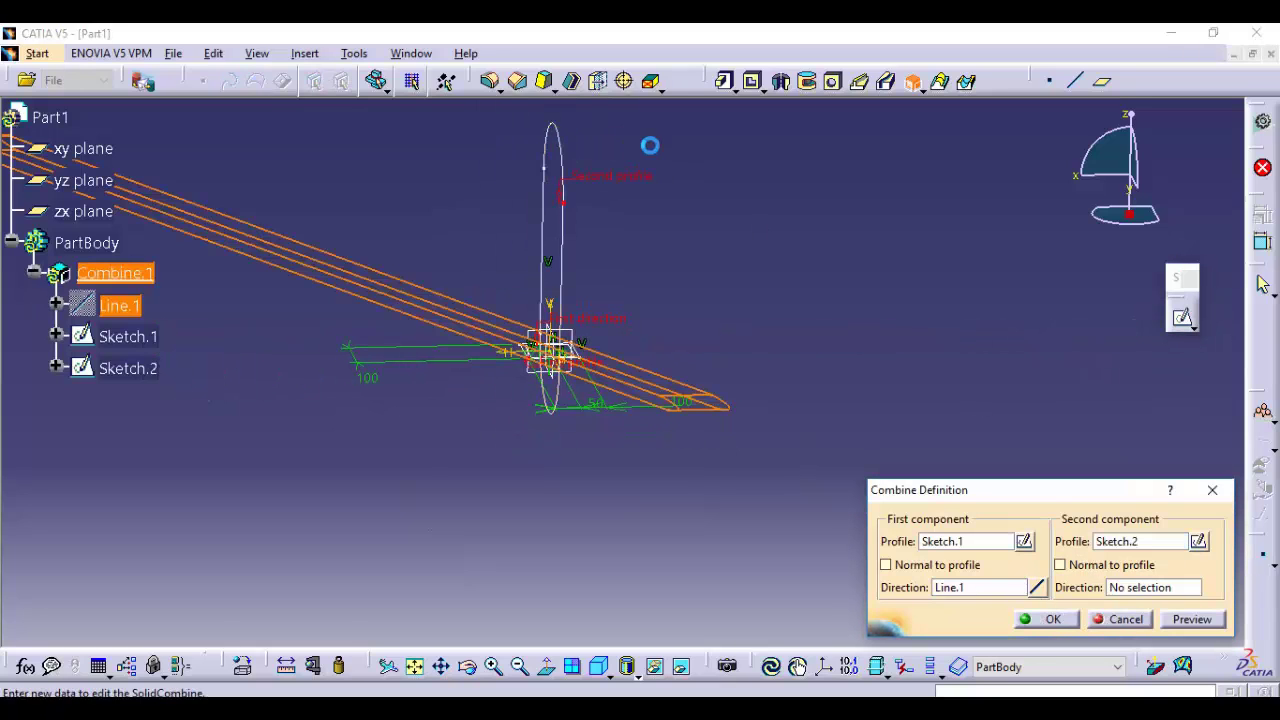
pyautogui.moveTo(756, 318)
pyautogui.mouseDown(button='middle')
pyautogui.moveTo(743, 194)
pyautogui.moveTo(635, 268)
pyautogui.moveTo(731, 342)
pyautogui.moveTo(514, 203)
pyautogui.moveTo(743, 332)
pyautogui.mouseUp(button='middle')
pyautogui.click(1061, 565)
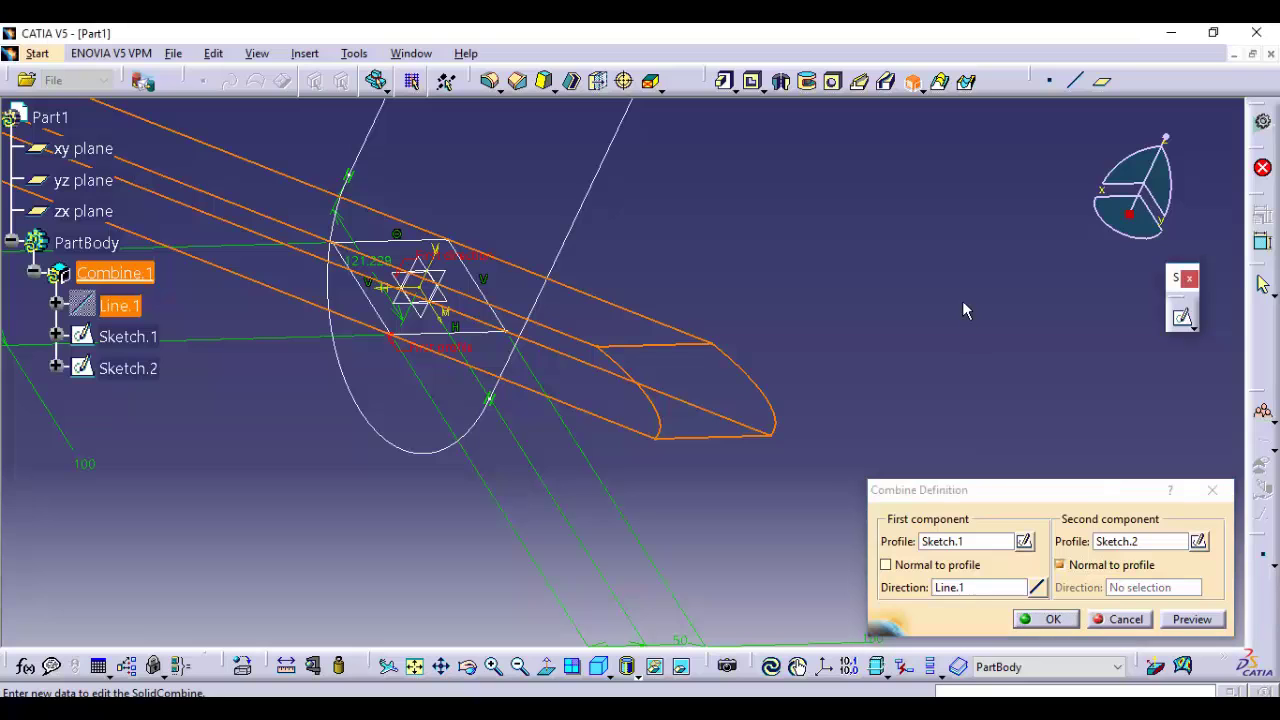
pyautogui.click(1048, 619)
pyautogui.moveTo(1040, 541); pyautogui.dragTo(666, 389, button='middle')
# Review the Combine.1 definition, cancel without changes, and view the whole bar
pyautogui.doubleClick(662, 362)
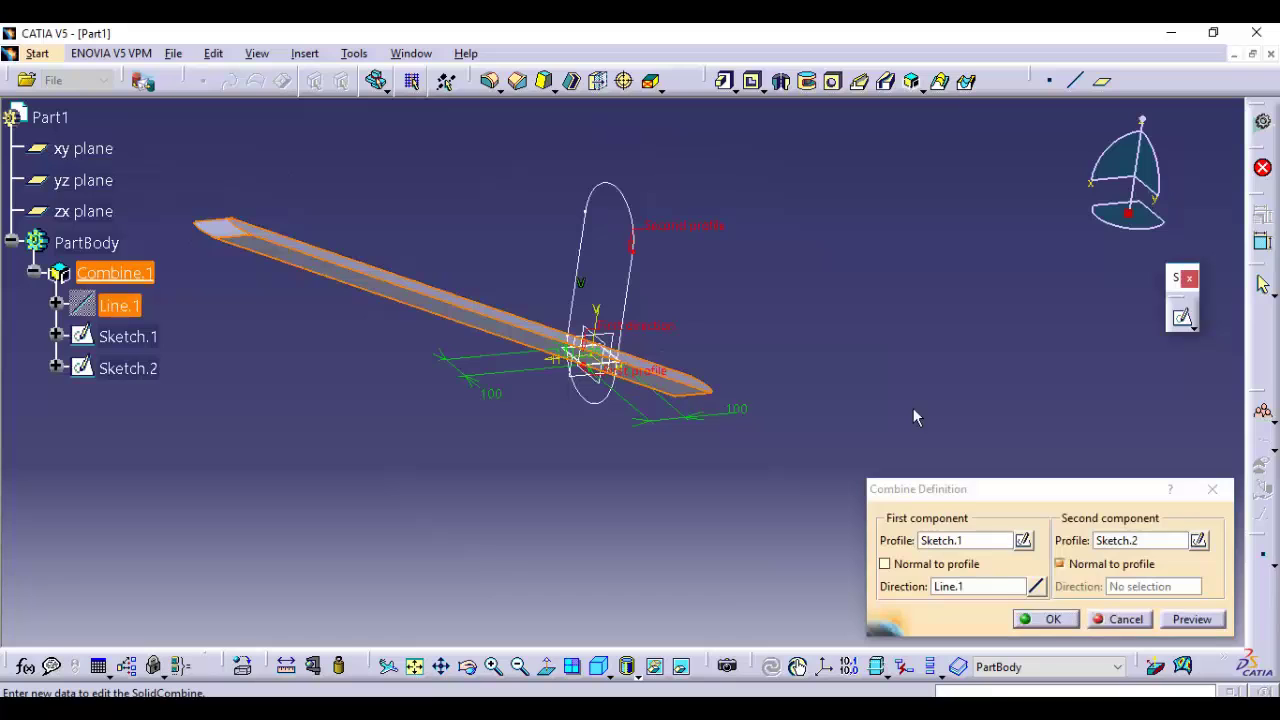
pyautogui.click(1123, 620)
pyautogui.moveTo(814, 271); pyautogui.dragTo(837, 524, button='middle')
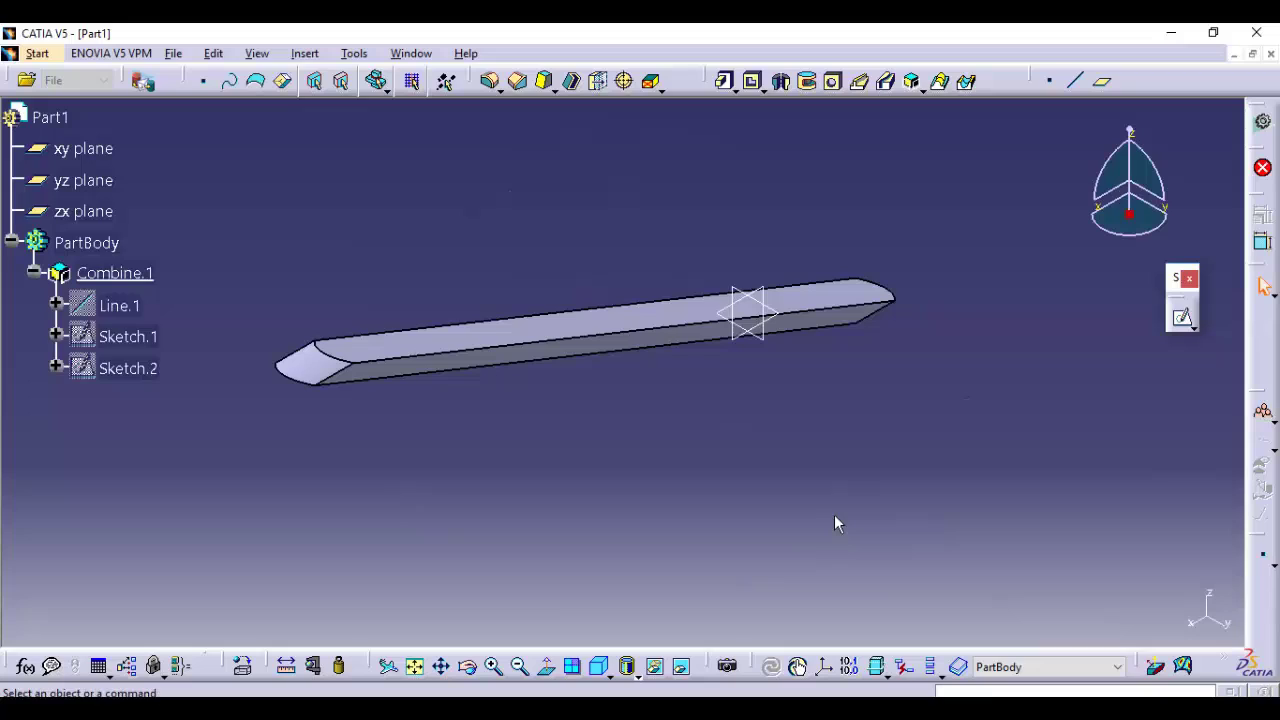